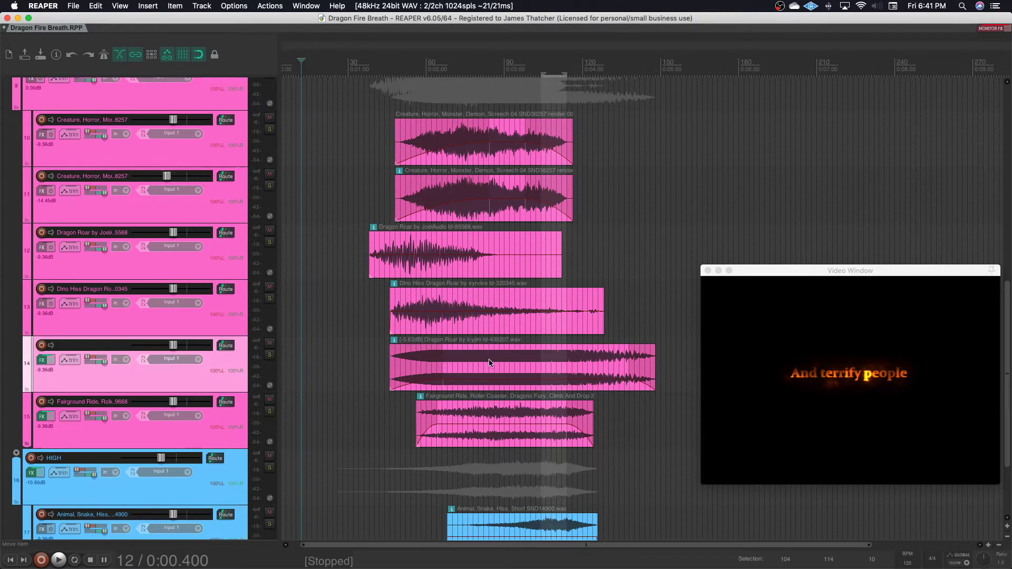
- Audition track 14's roar soloed with its SoundShifter Pitch plug-in bypassed, and play the full mix with every layer unsoloed
{"action": "left_click", "coordinate": [42, 360]}
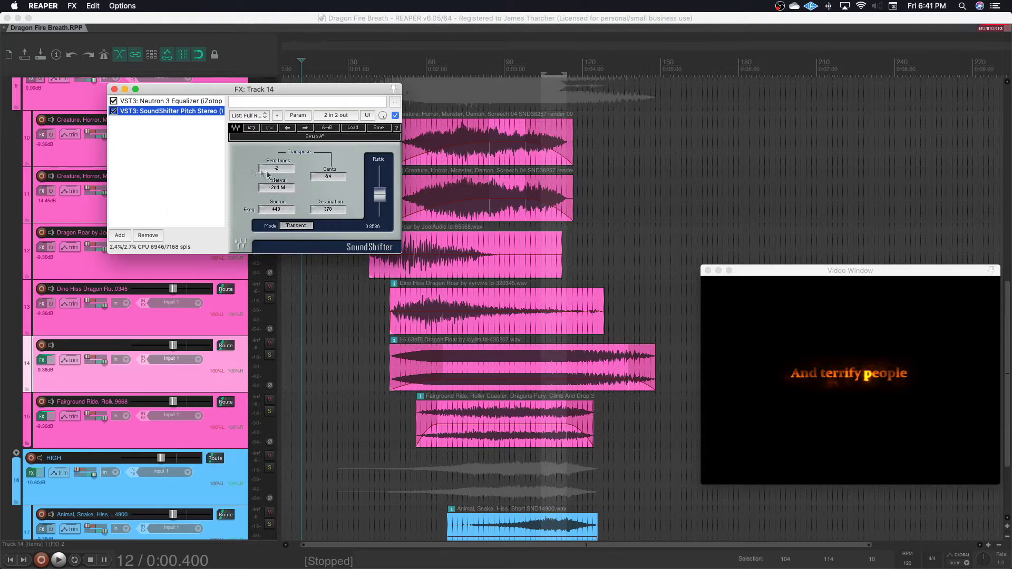
{"action": "left_click", "coordinate": [273, 354]}
{"action": "left_click", "coordinate": [138, 150]}
{"action": "key", "text": "space"}
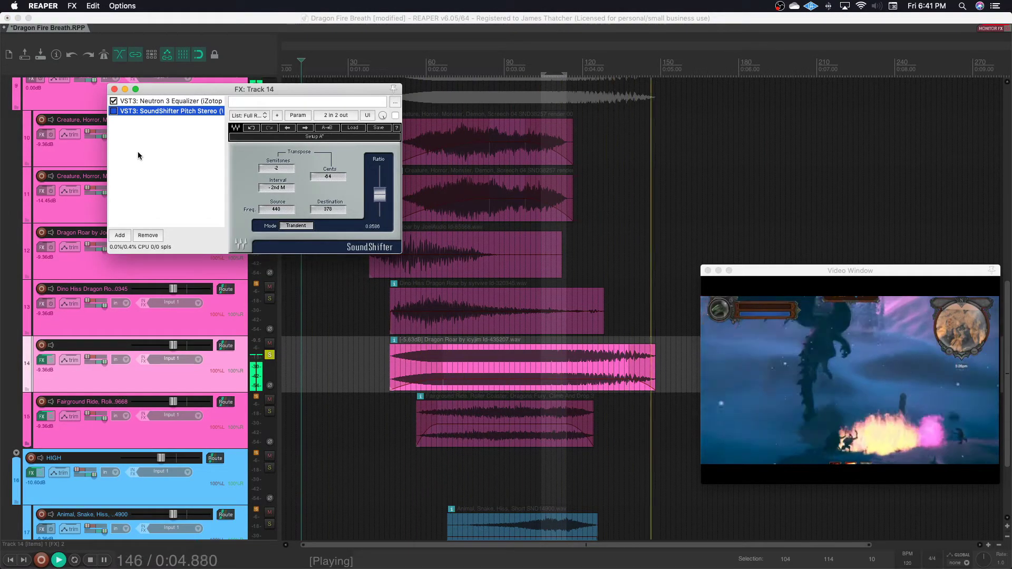
{"action": "key", "text": "space"}
{"action": "key", "text": "space"}
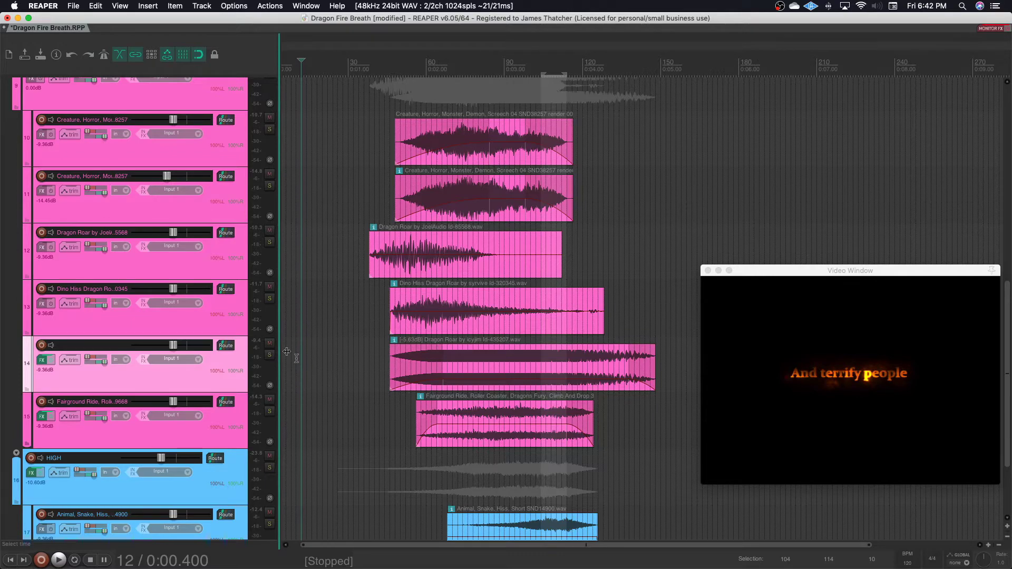
{"action": "key", "text": "space"}
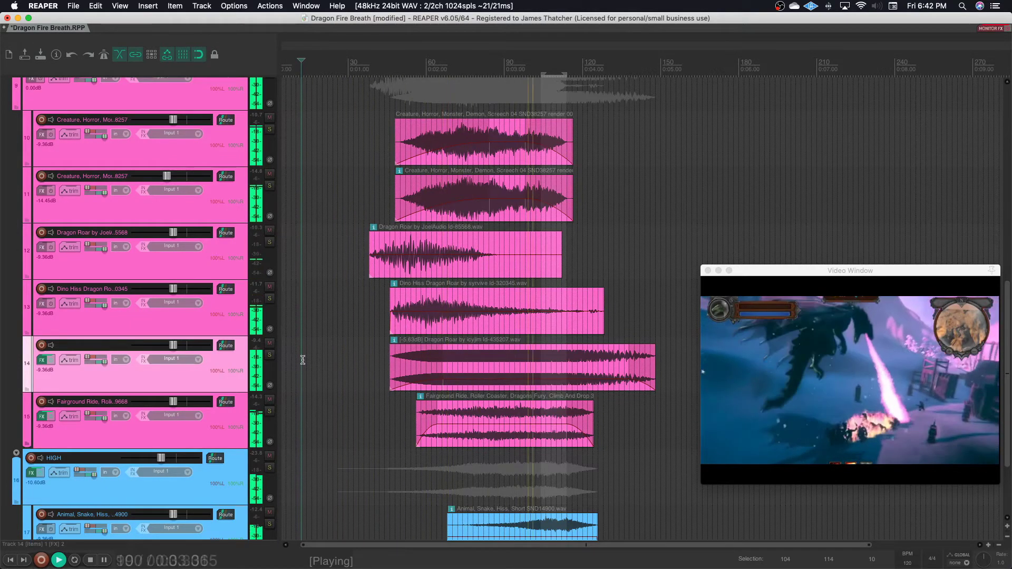
{"action": "key", "text": "space"}
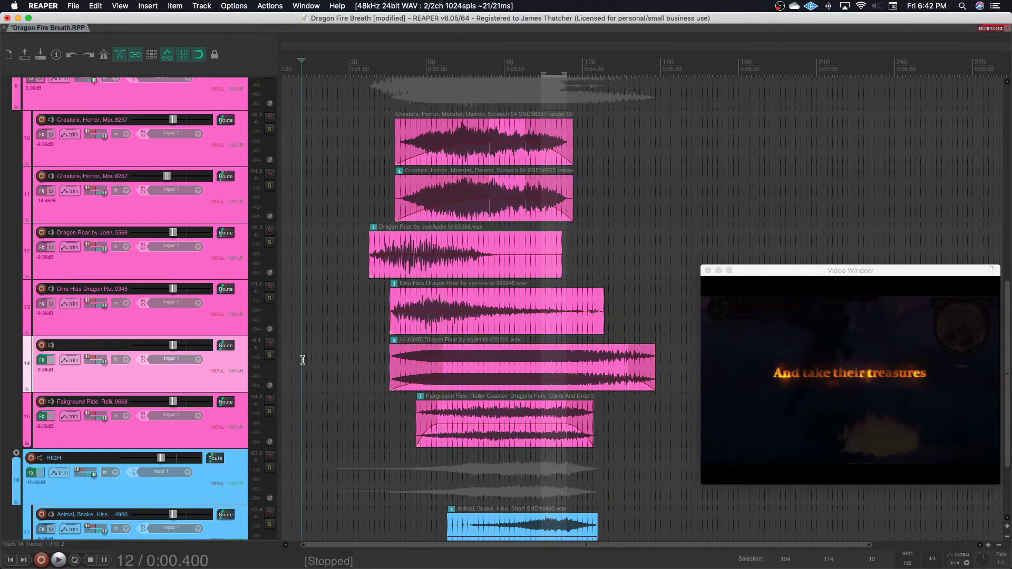
- Compare the mix with the ROAR folder's SSL G Bus Compressor engaged and switched out, and close the plug-in window
{"action": "scroll", "coordinate": [302, 360], "scroll_direction": "up", "scroll_amount": 5}
{"action": "scroll", "coordinate": [302, 360], "scroll_direction": "up", "scroll_amount": 2}
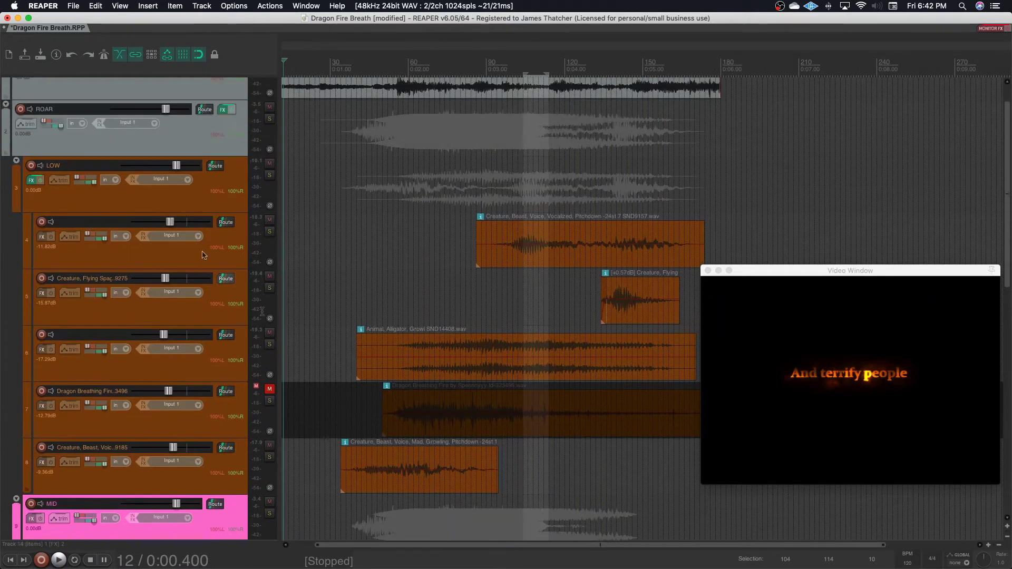
{"action": "scroll", "coordinate": [161, 213], "scroll_direction": "up", "scroll_amount": 1}
{"action": "left_click", "coordinate": [223, 143]}
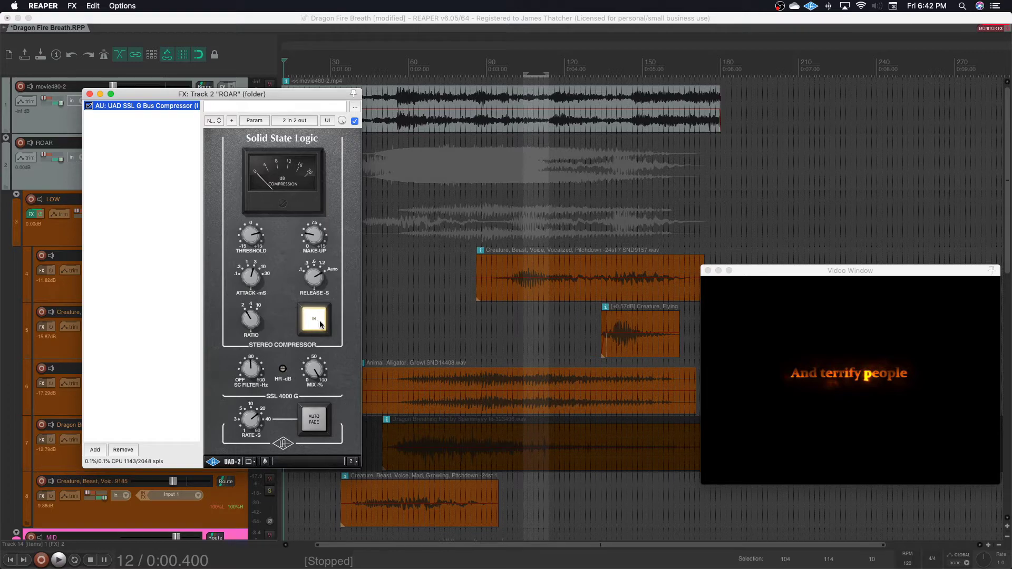
{"action": "key", "text": "space"}
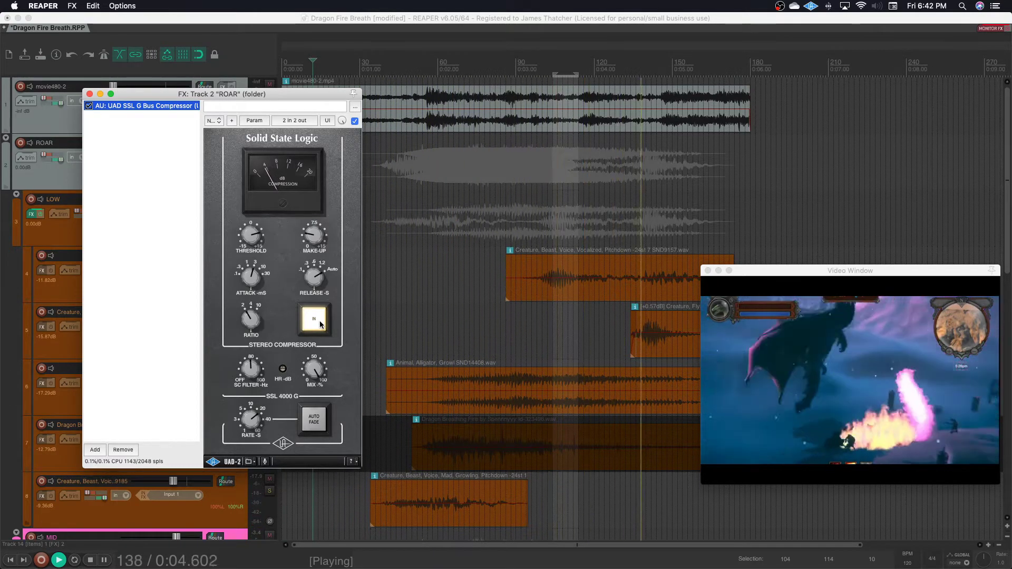
{"action": "left_click", "coordinate": [315, 319]}
{"action": "key", "text": "space"}
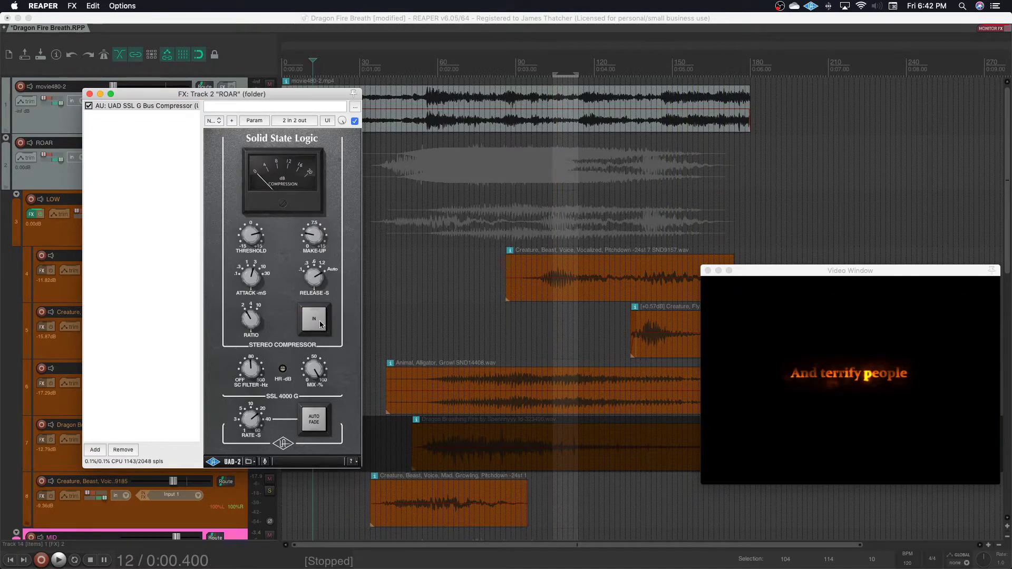
{"action": "key", "text": "space"}
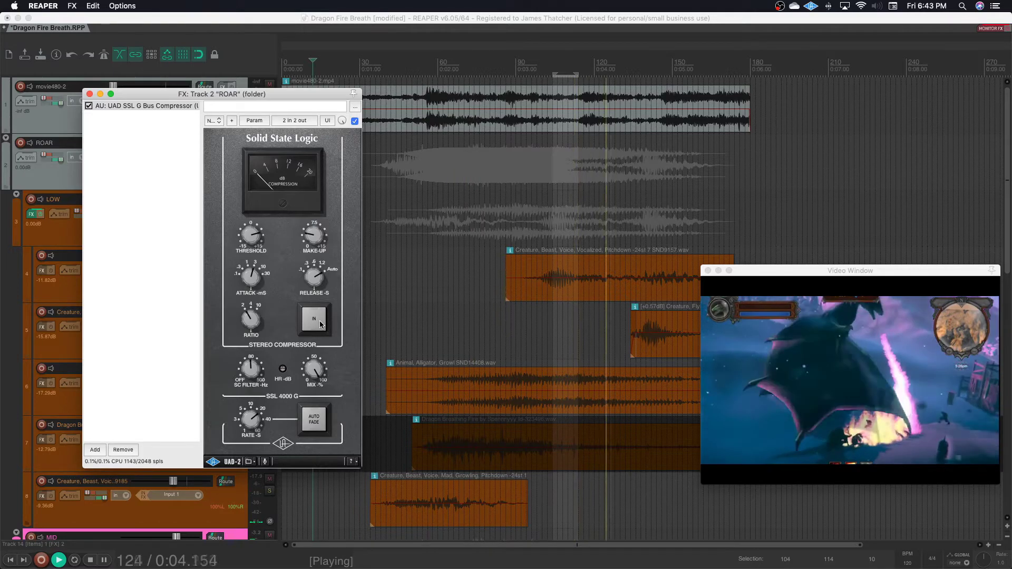
{"action": "key", "text": "Escape"}
{"action": "key", "text": "space"}
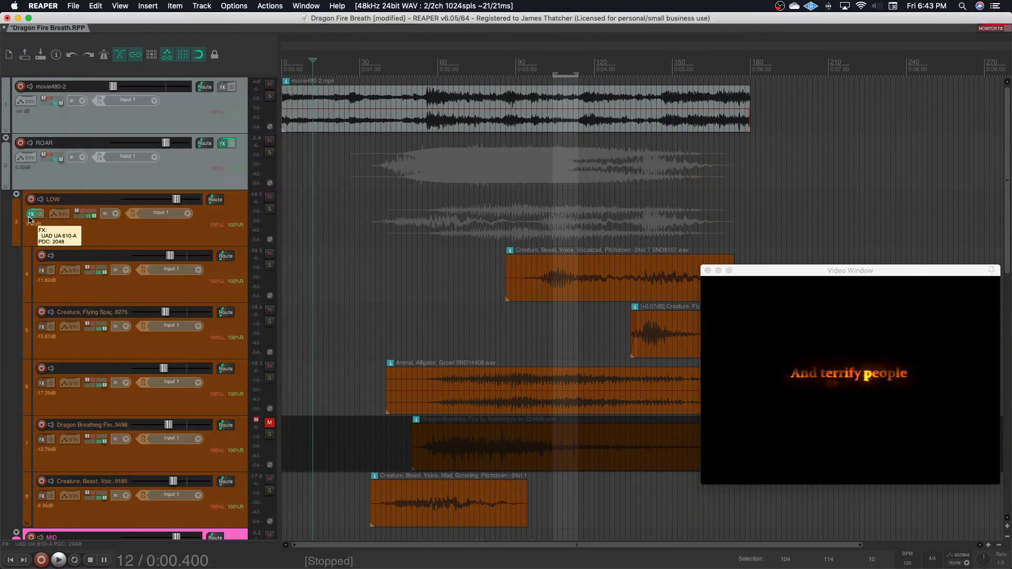
- Solo the LOW folder track and play it with its UAD UA 610-A preamp switched off
{"action": "left_click", "coordinate": [31, 215]}
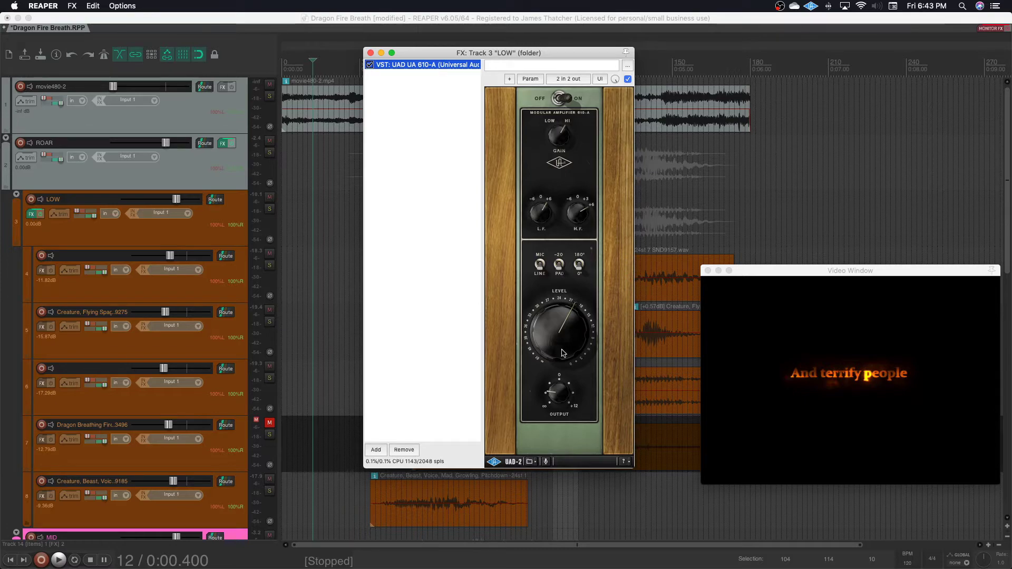
{"action": "left_click_drag", "start_coordinate": [463, 58], "coordinate": [166, 102]}
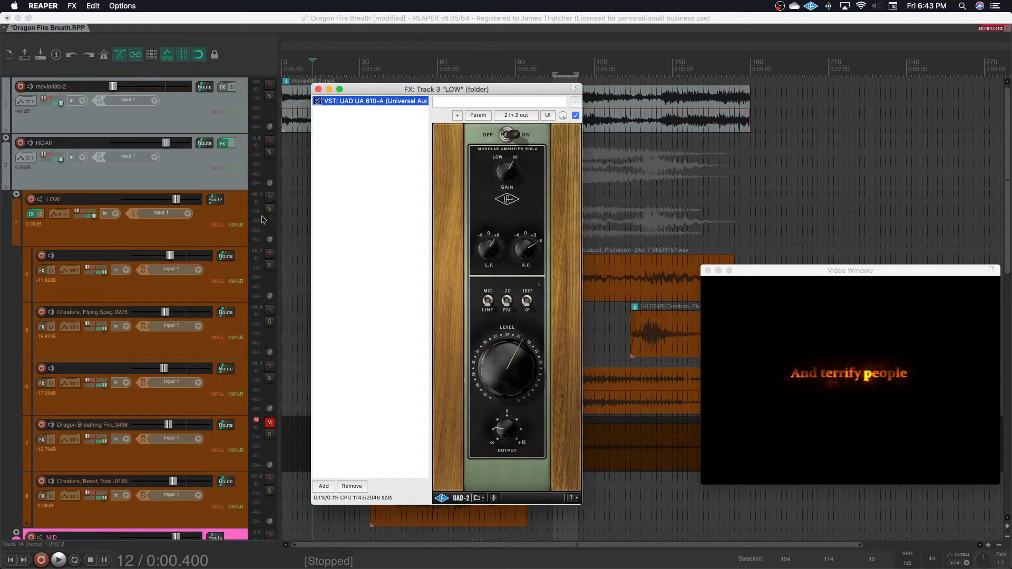
{"action": "left_click", "coordinate": [270, 209]}
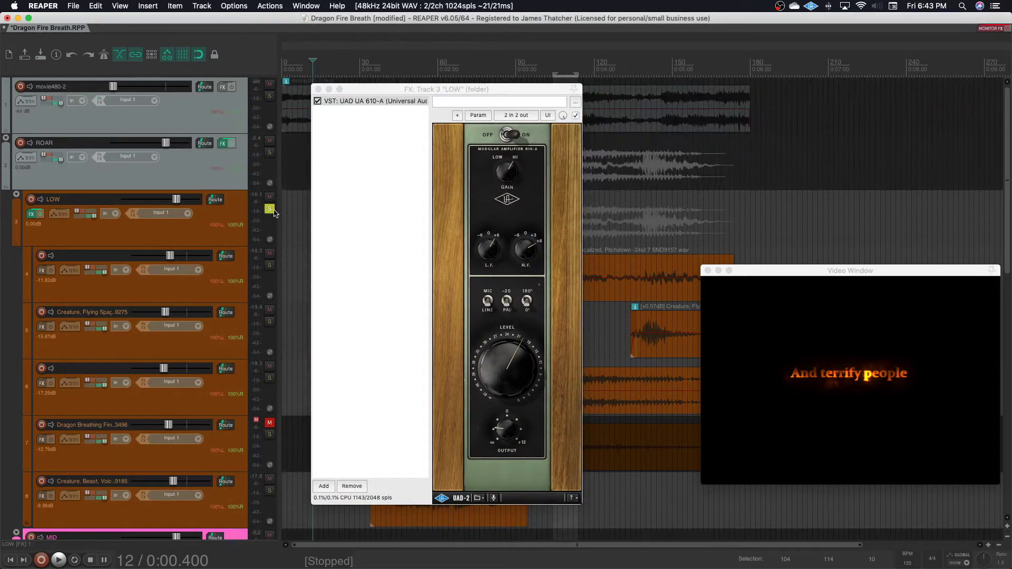
{"action": "left_click_drag", "start_coordinate": [429, 87], "coordinate": [199, 76]}
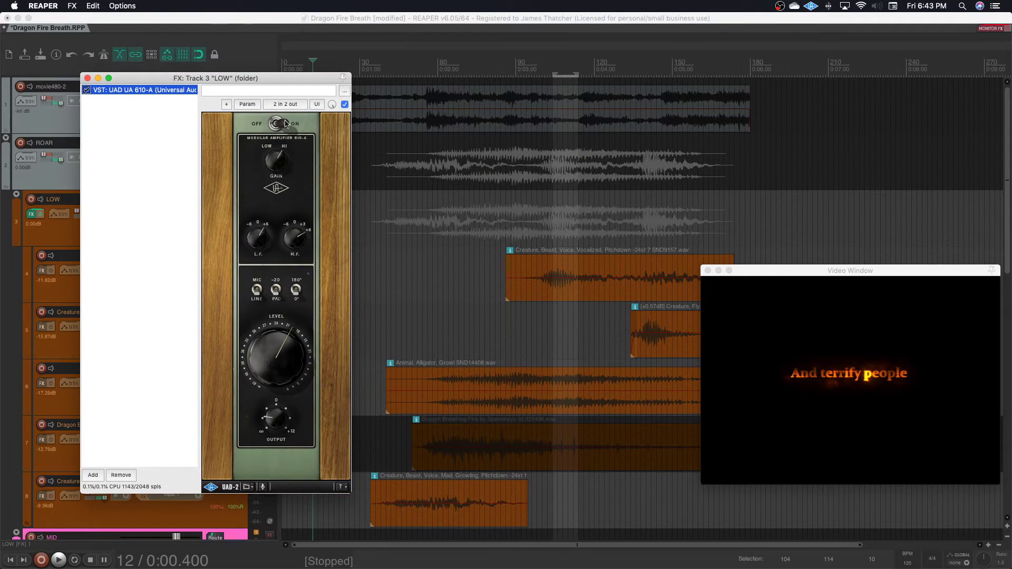
{"action": "left_click", "coordinate": [279, 123]}
{"action": "key", "text": "space"}
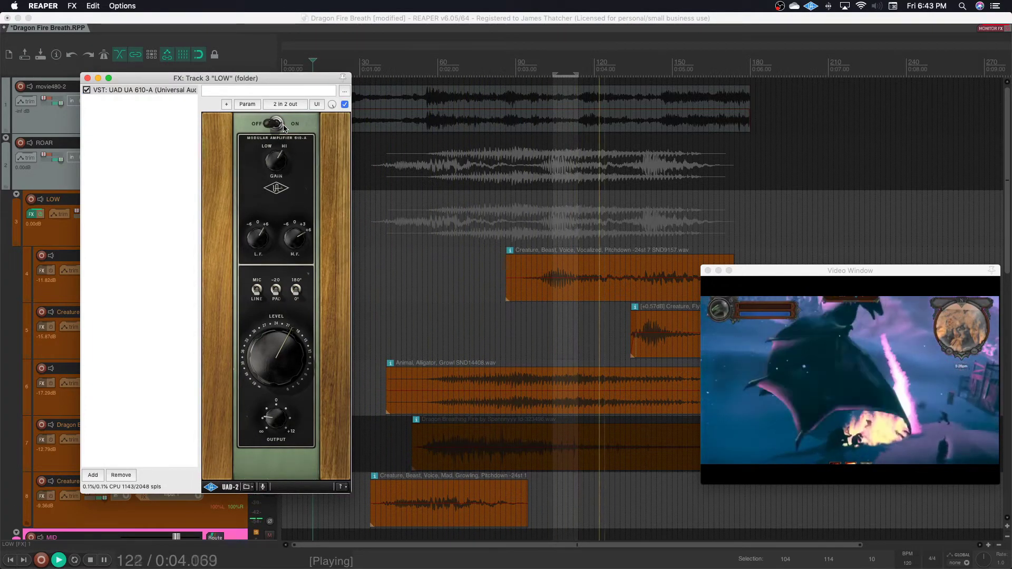
{"action": "key", "text": "space"}
- Switch the LOW folder's UA 610-A preamp back on, play the soloed layers with it, and unsolo the folder
{"action": "left_click", "coordinate": [286, 126]}
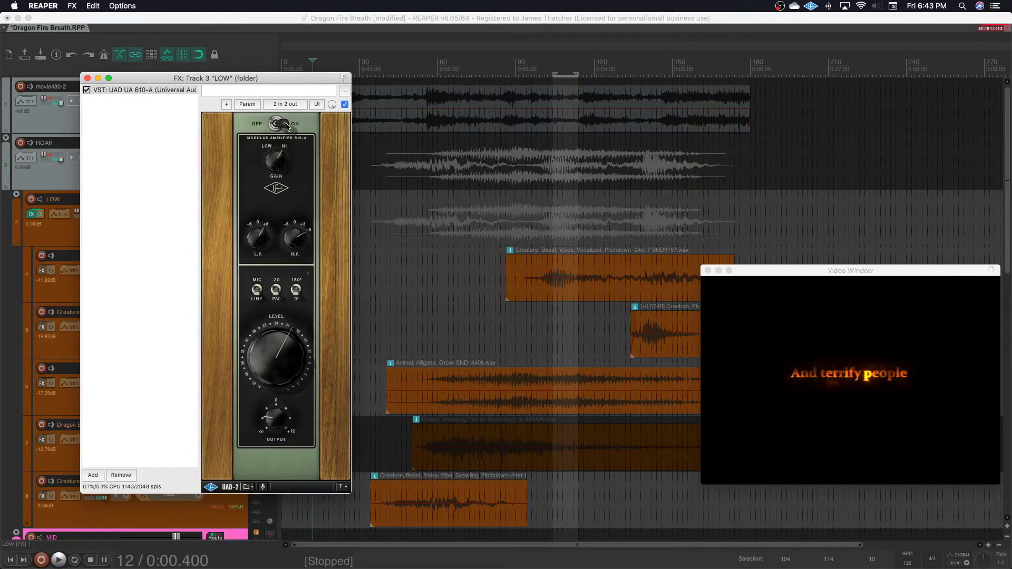
{"action": "key", "text": "space"}
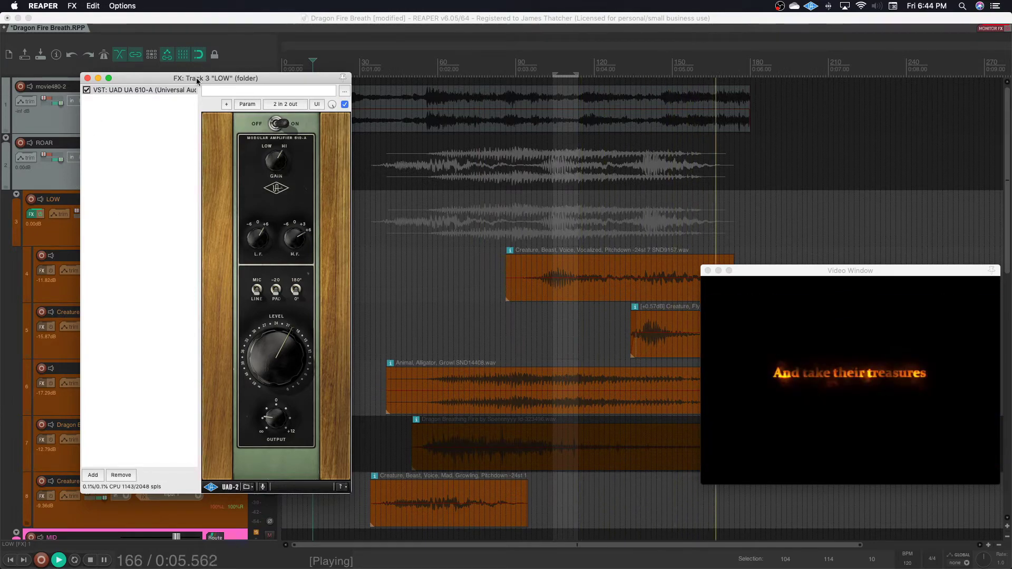
{"action": "left_click_drag", "start_coordinate": [174, 78], "coordinate": [425, 74]}
{"action": "key", "text": "space"}
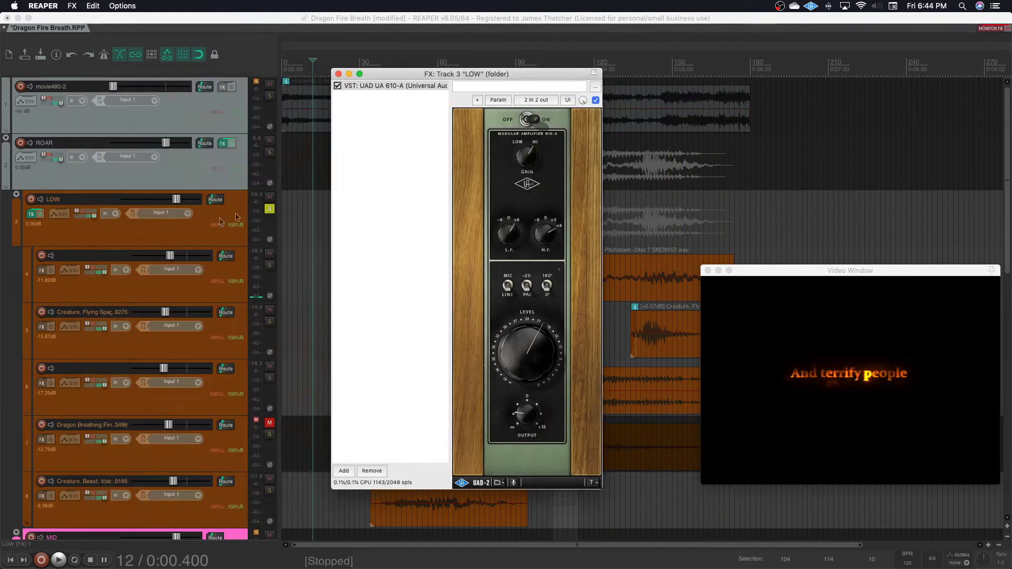
{"action": "left_click", "coordinate": [270, 210]}
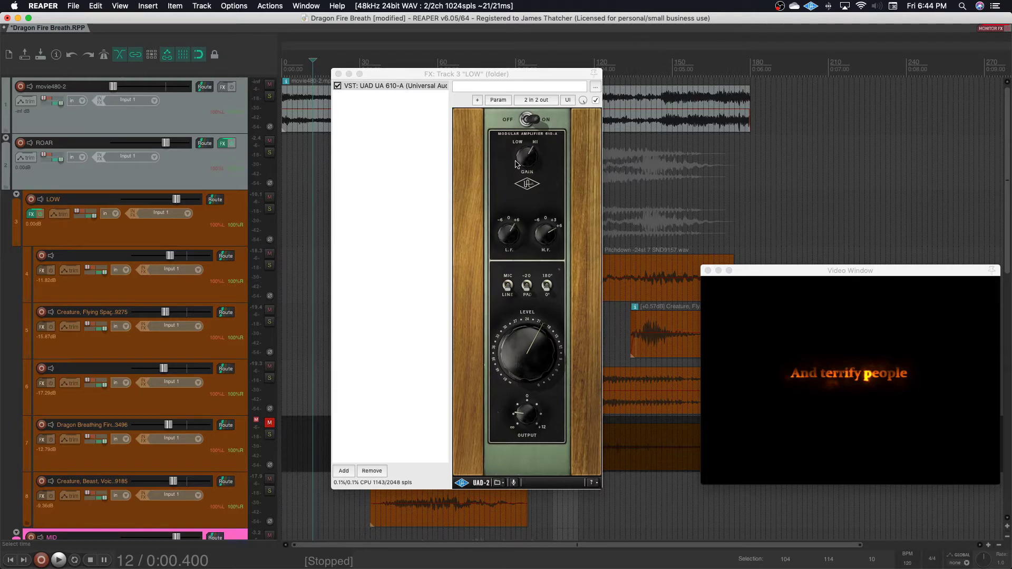
- Compare the full mix with the LOW folder's UA 610-A preamp switched off and on, and close the plug-in window
{"action": "left_click", "coordinate": [530, 132]}
{"action": "key", "text": "space"}
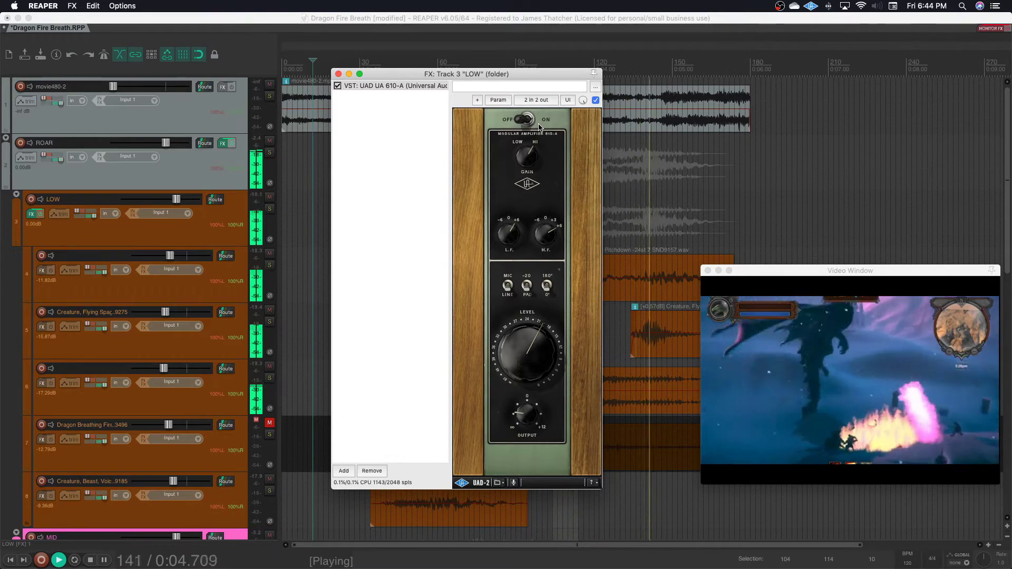
{"action": "key", "text": "space"}
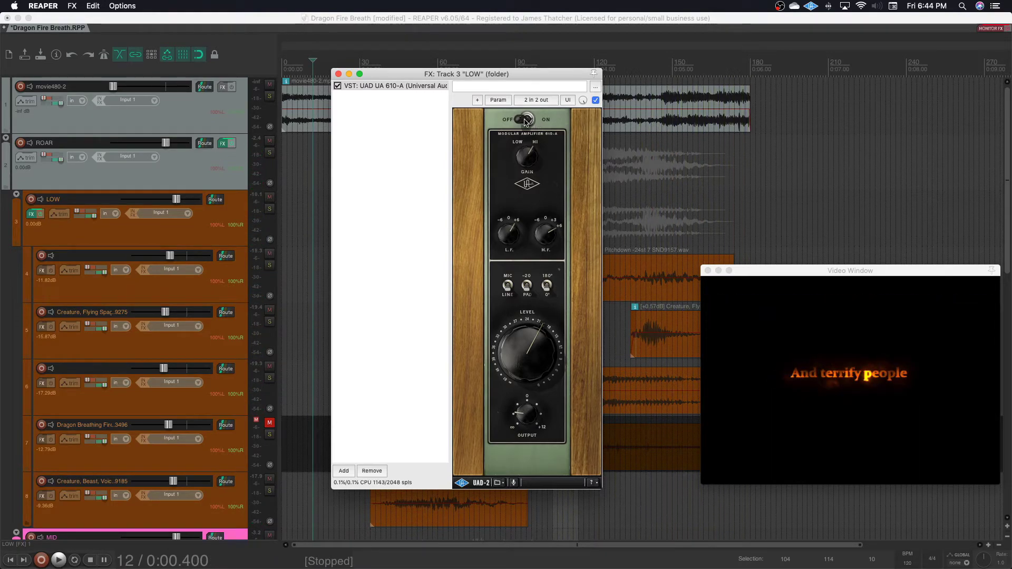
{"action": "left_click", "coordinate": [525, 120]}
{"action": "key", "text": "space"}
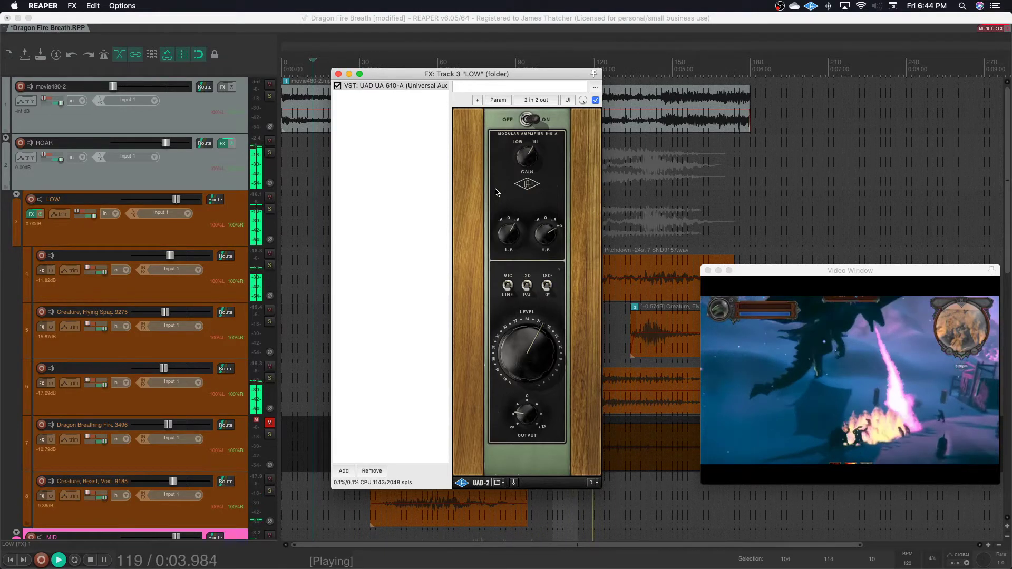
{"action": "key", "text": "space"}
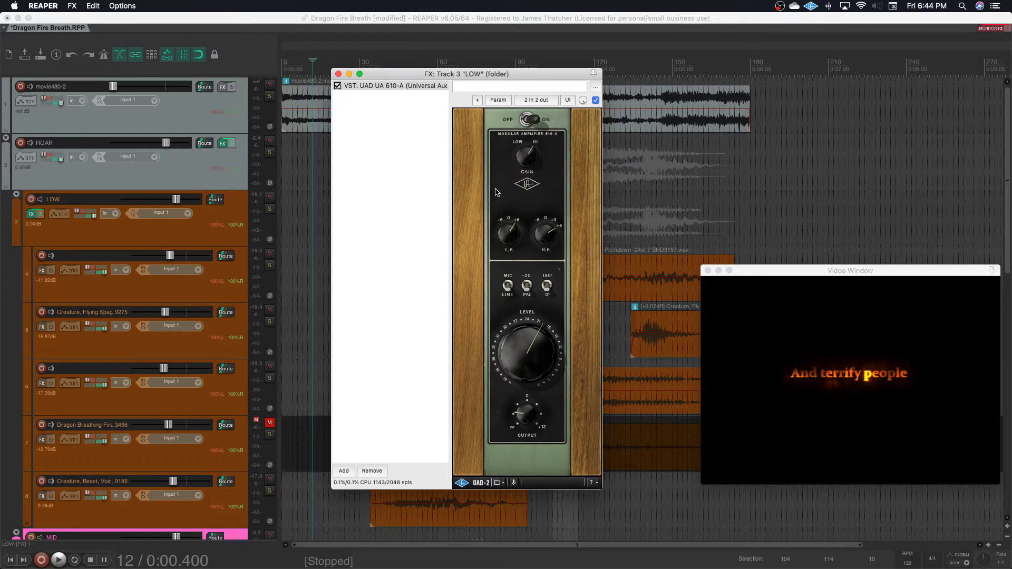
{"action": "left_click", "coordinate": [338, 74]}
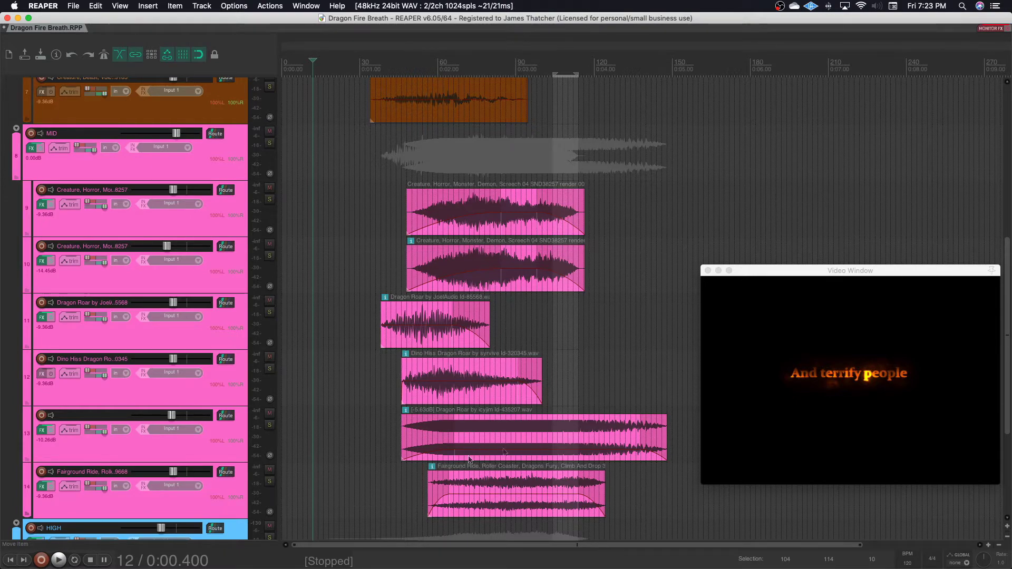
- Solo the Dragon Roar layer on track 11 and play it with its Neutron 3 Equalizer bypassed
{"action": "left_click", "coordinate": [45, 319]}
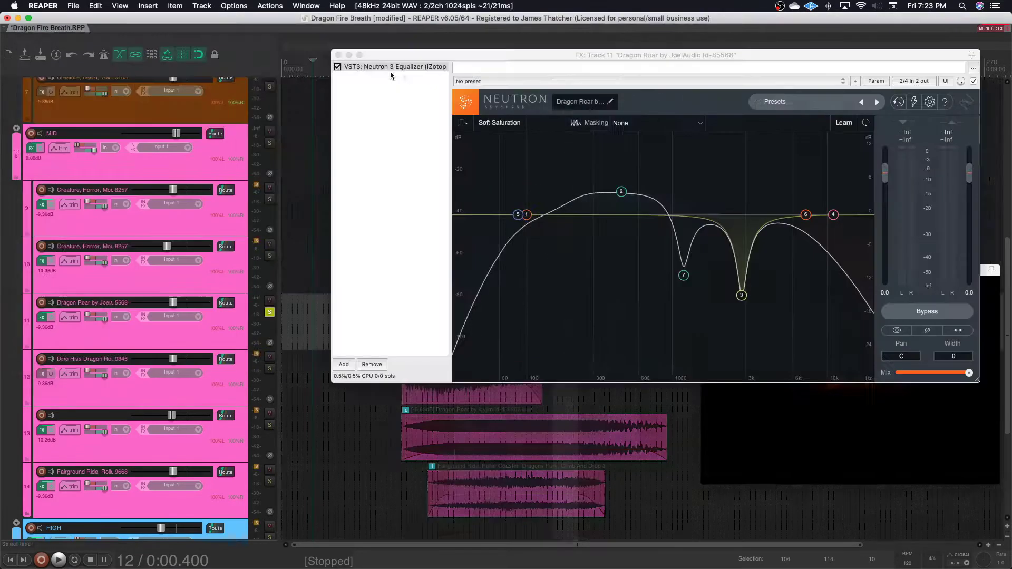
{"action": "left_click_drag", "start_coordinate": [327, 35], "coordinate": [641, 55]}
{"action": "left_click", "coordinate": [338, 67]}
{"action": "key", "text": "space"}
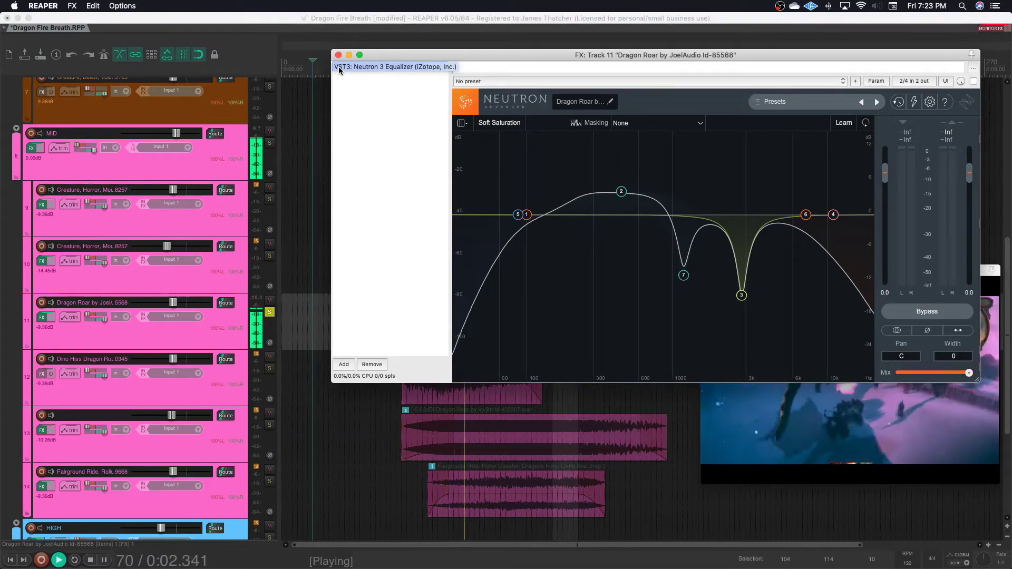
- Re-enable track 11's Neutron 3 Equalizer, play the roar with it, close the plug-in window, and unsolo the track
{"action": "left_click", "coordinate": [337, 67]}
{"action": "key", "text": "space"}
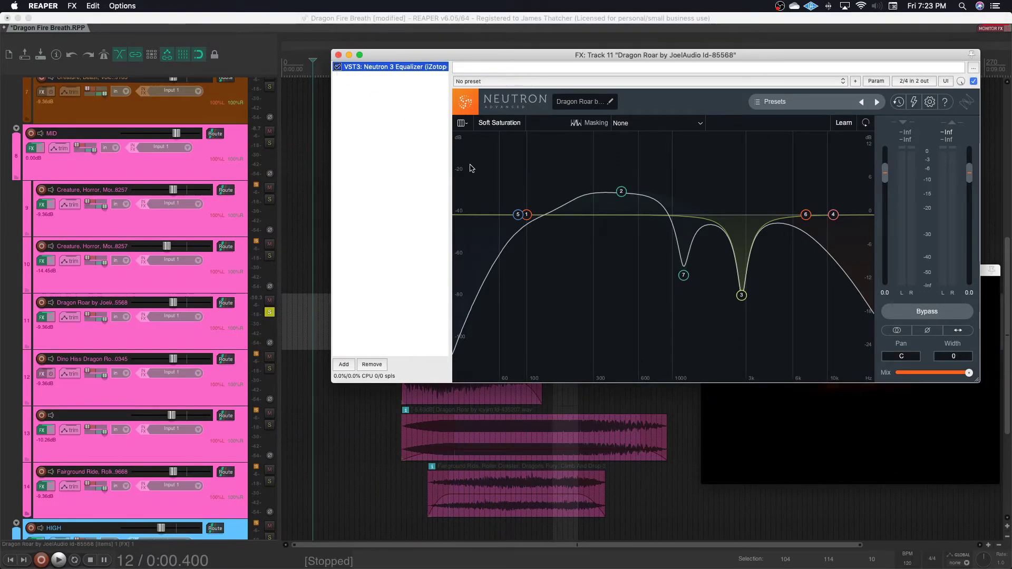
{"action": "key", "text": "space"}
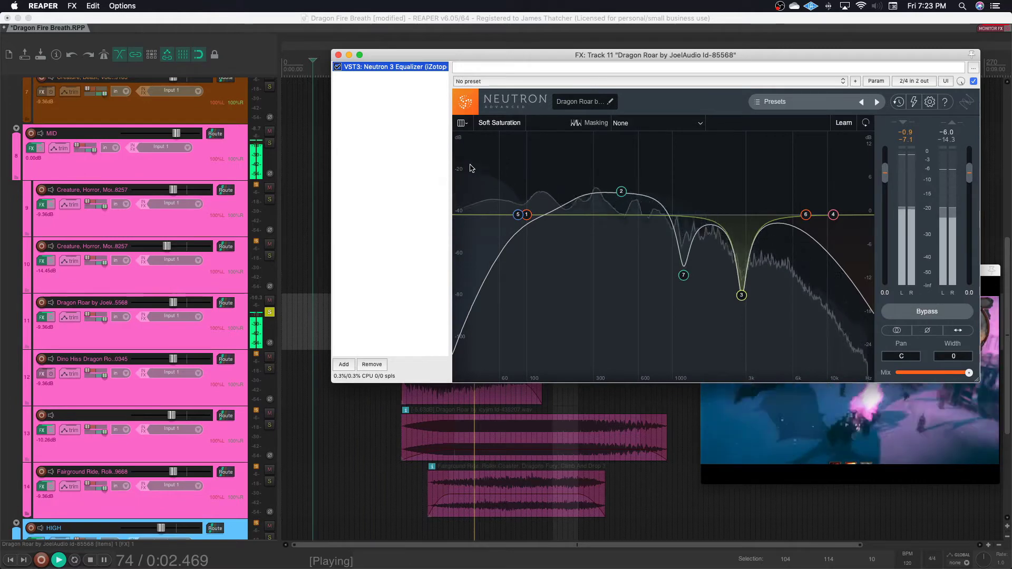
{"action": "key", "text": "space"}
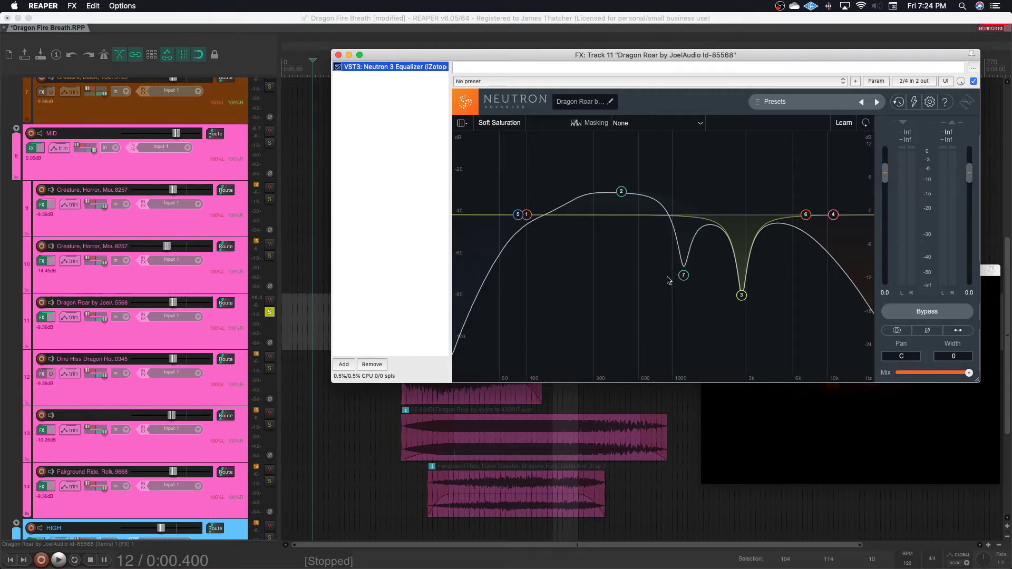
{"action": "key", "text": "Escape"}
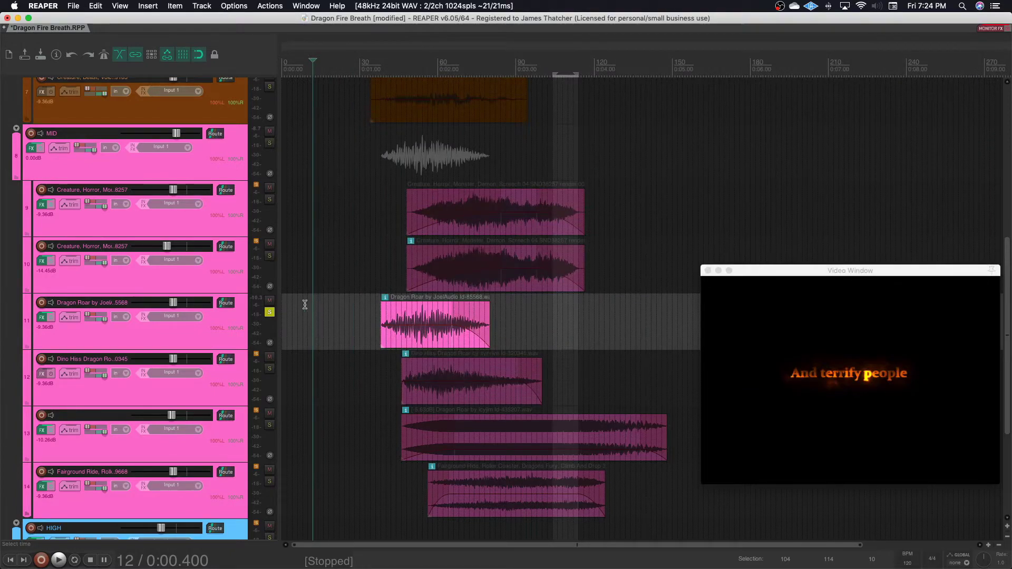
{"action": "left_click", "coordinate": [270, 312]}
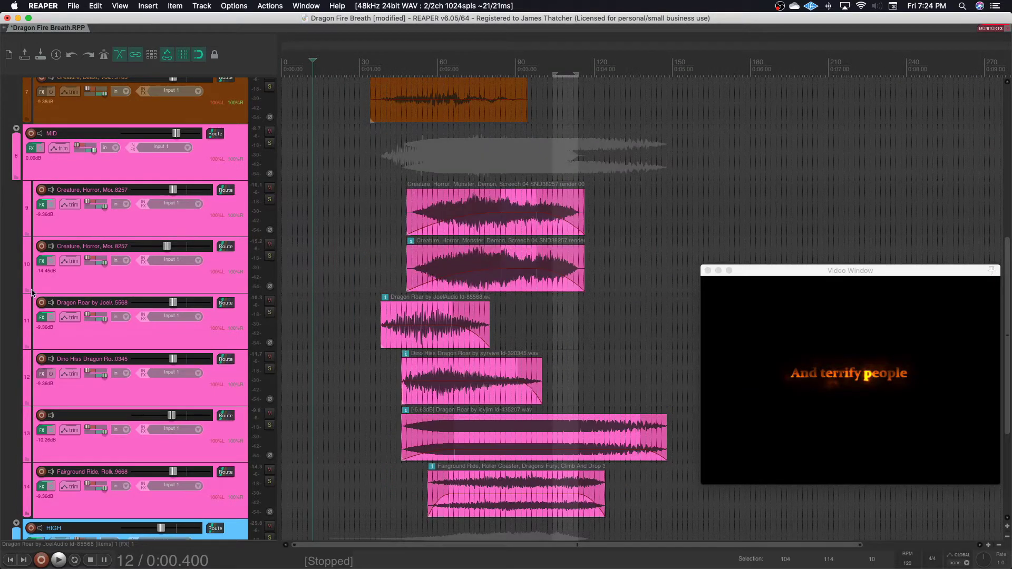
- Solo the Creature Horror screech on track 10 and play it with its Neutron 3 Equalizer bypassed
{"action": "left_click", "coordinate": [44, 258]}
{"action": "left_click_drag", "start_coordinate": [387, 37], "coordinate": [374, 345]}
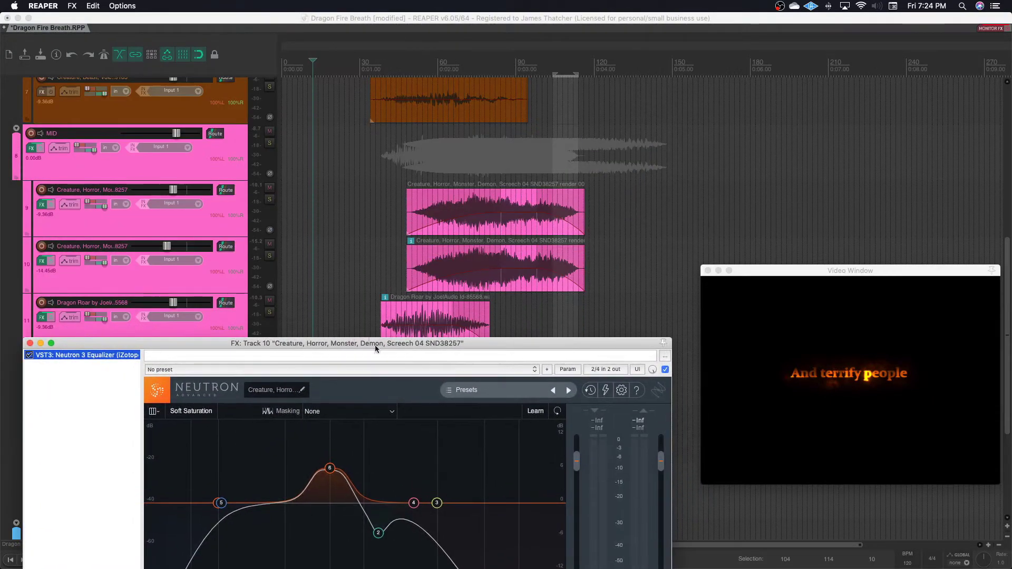
{"action": "left_click", "coordinate": [270, 257]}
{"action": "left_click", "coordinate": [30, 355]}
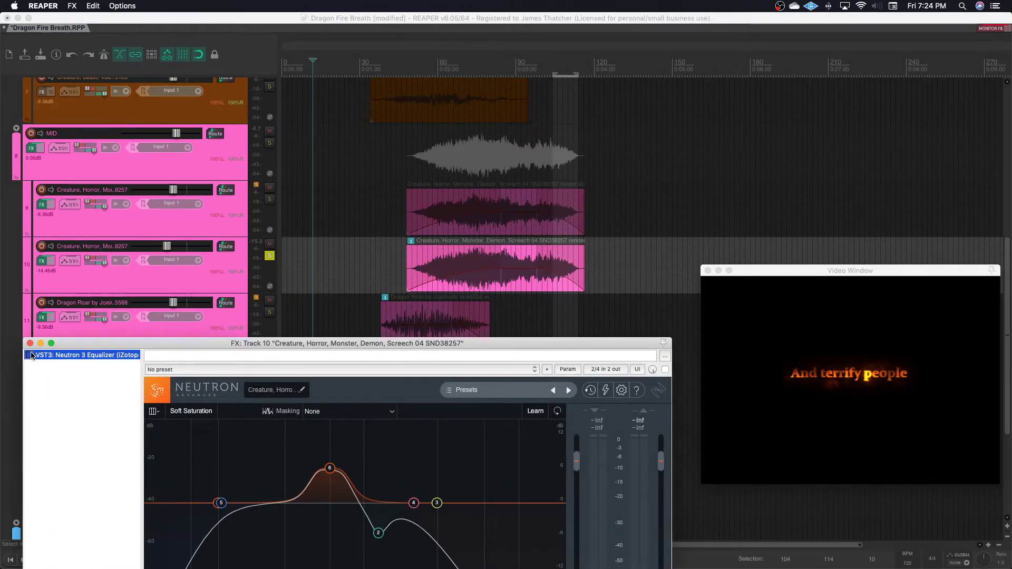
{"action": "key", "text": "space"}
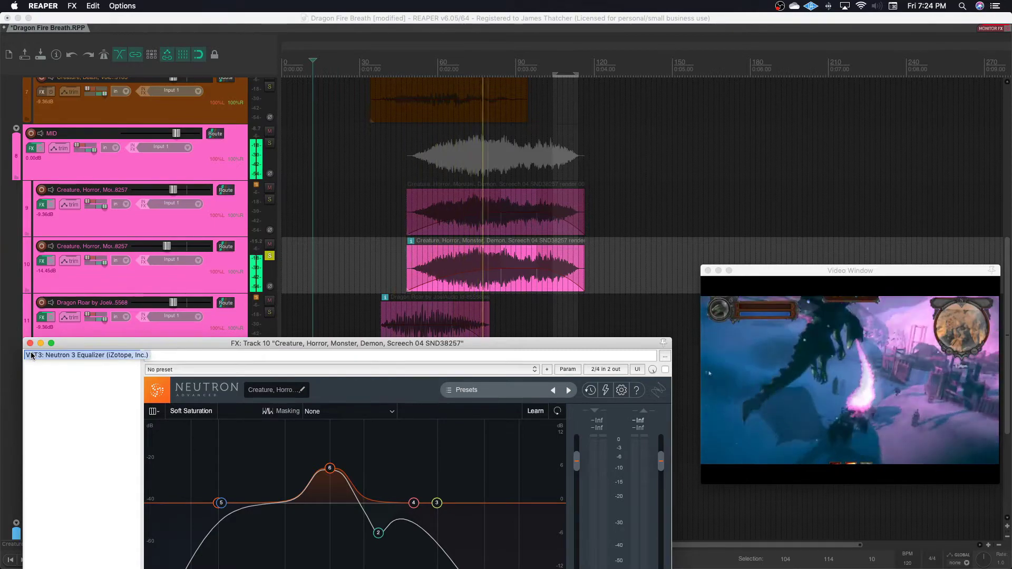
- Play the Creature Horror screech on track 10 with its Neutron 3 Equalizer enabled, and close the plug-in window
{"action": "key", "text": "space"}
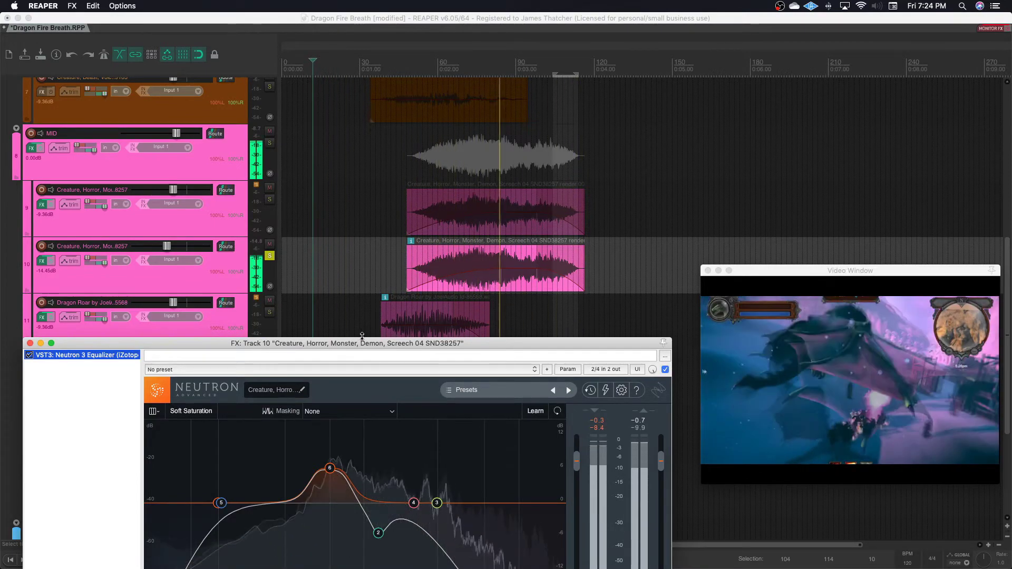
{"action": "left_click_drag", "start_coordinate": [362, 343], "coordinate": [376, 140]}
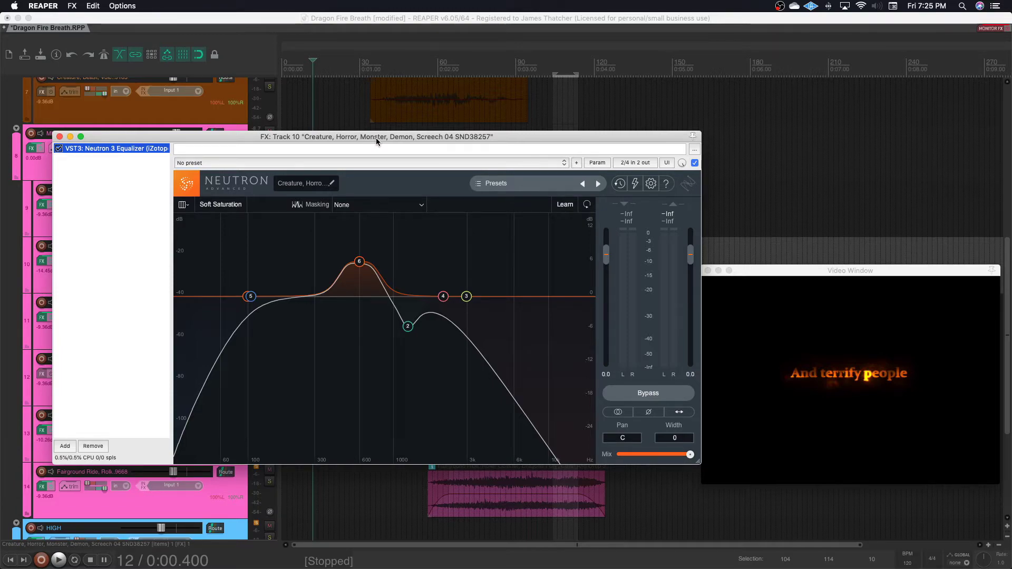
{"action": "key", "text": "super+w"}
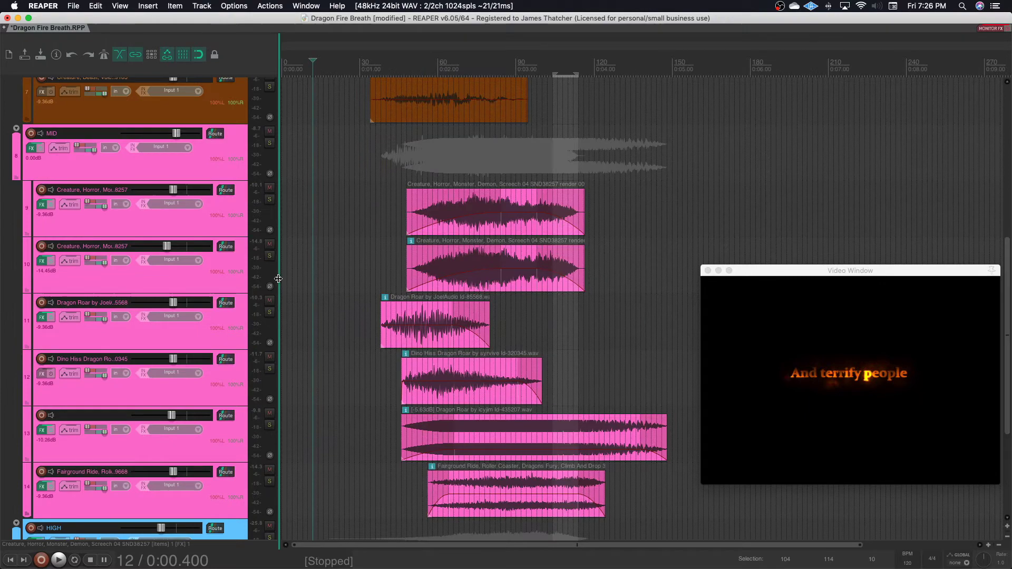
- Open the MID folder's effects, solo the folder, and play it with Vitamin Stereo bypassed
{"action": "left_click", "coordinate": [31, 149]}
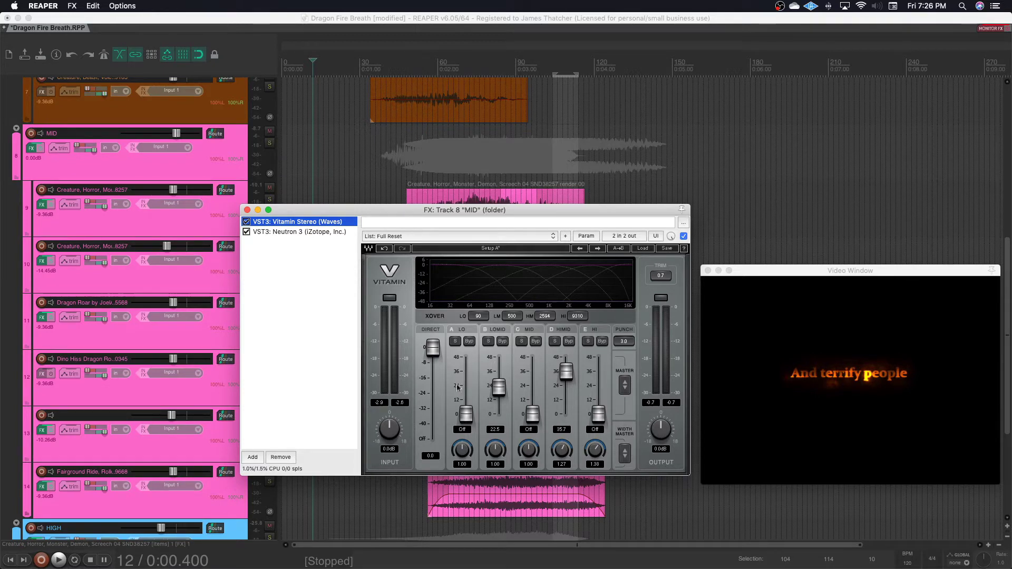
{"action": "left_click", "coordinate": [270, 143]}
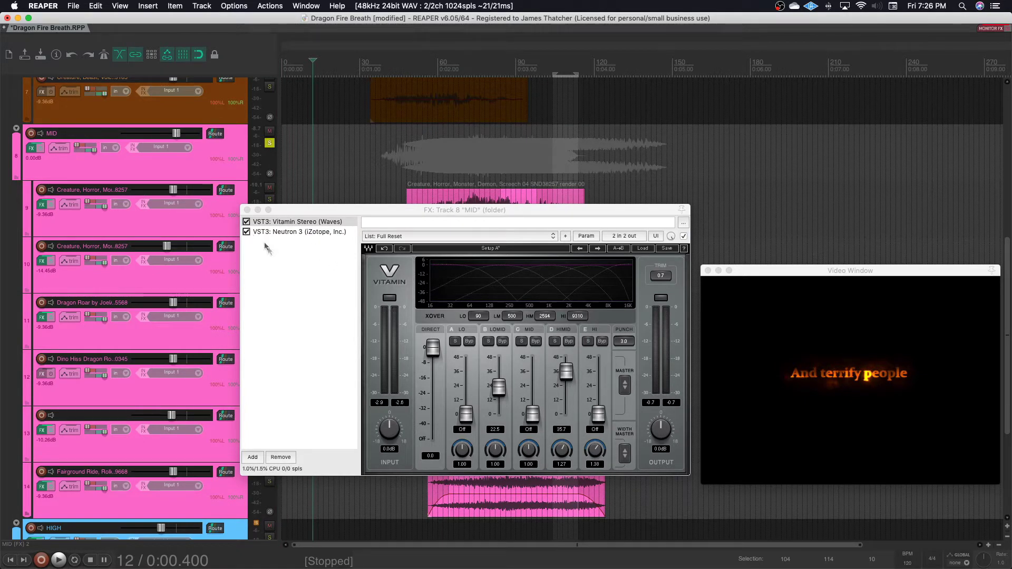
{"action": "left_click", "coordinate": [246, 222]}
{"action": "key", "text": "space"}
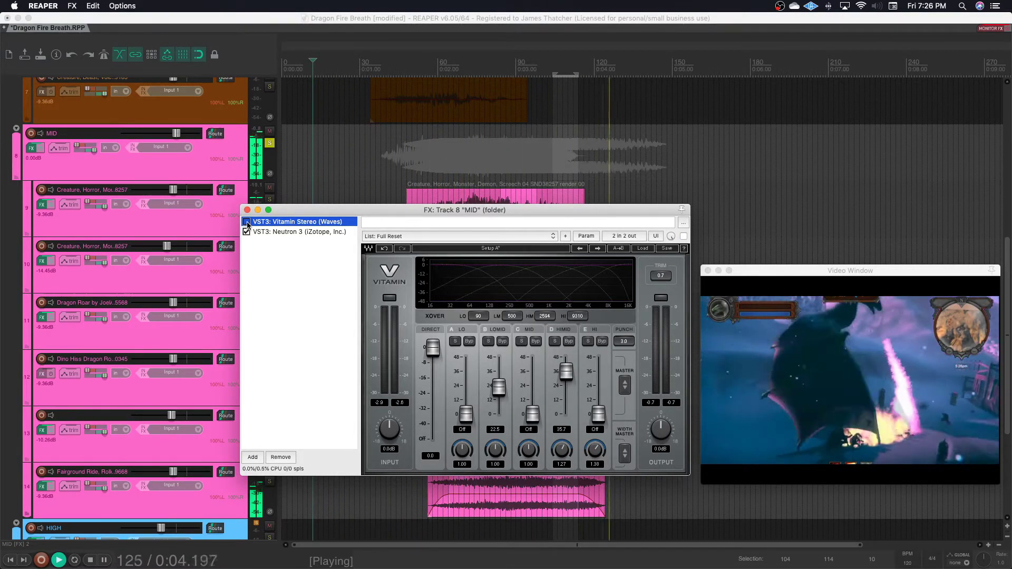
- Re-enable Vitamin Stereo on the MID folder and play the soloed layers with it
{"action": "left_click", "coordinate": [247, 222]}
{"action": "key", "text": "space"}
{"action": "key", "text": "space"}
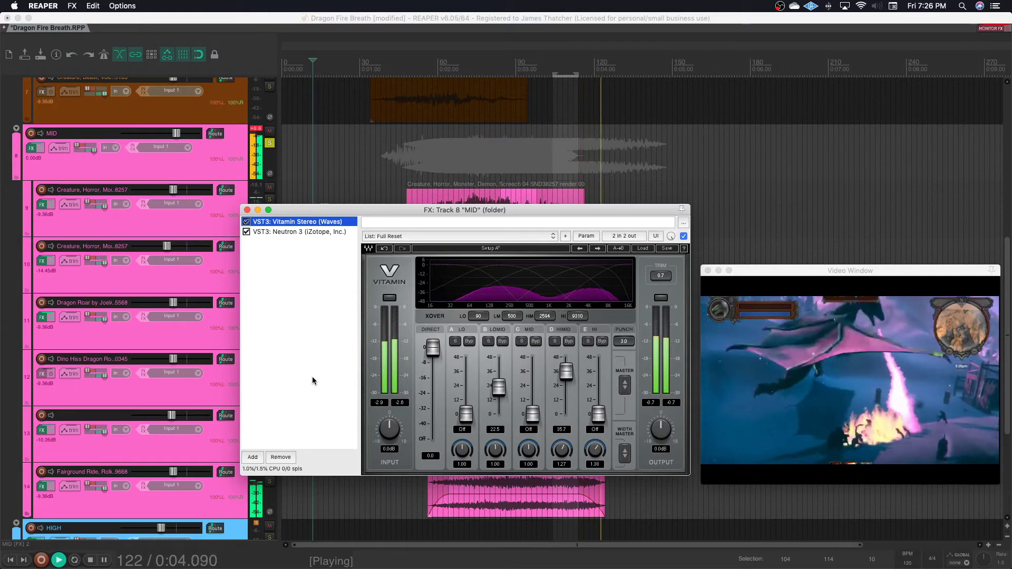
{"action": "key", "text": "space"}
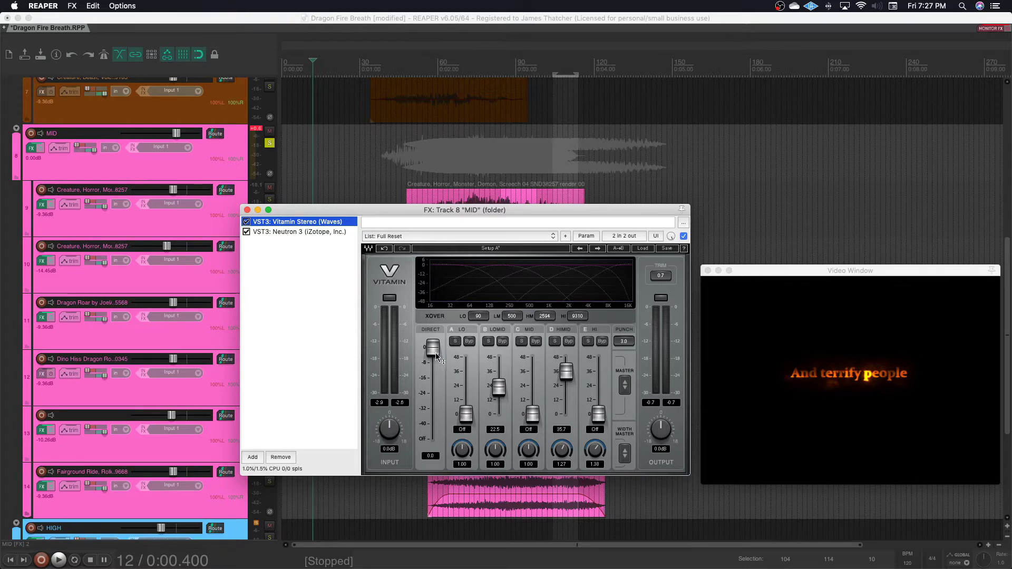
- Audition the MID folder with Vitamin's Direct level pulled down to Off, and restore the level to 0.0
{"action": "left_click_drag", "start_coordinate": [432, 348], "coordinate": [434, 442]}
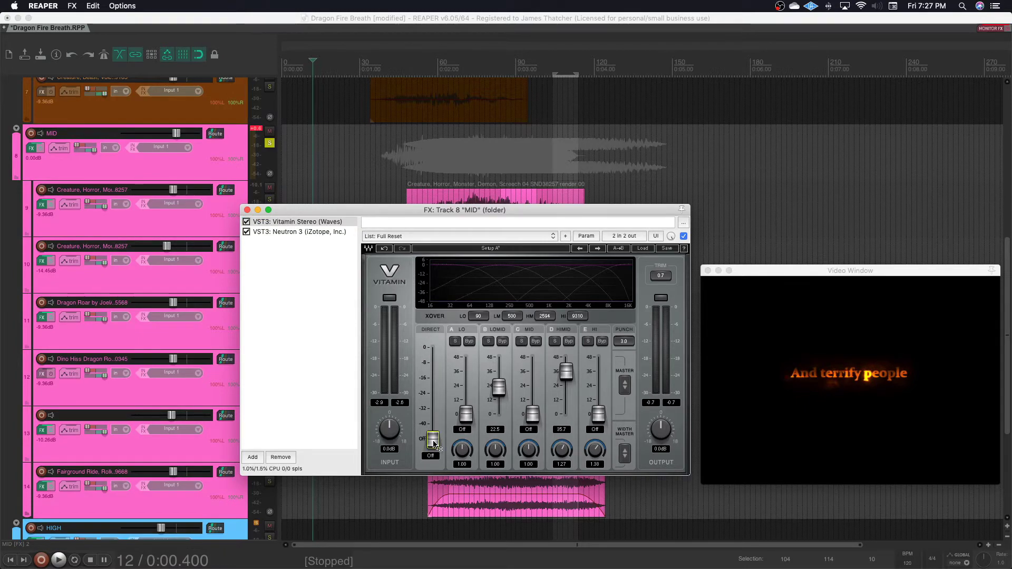
{"action": "key", "text": "space"}
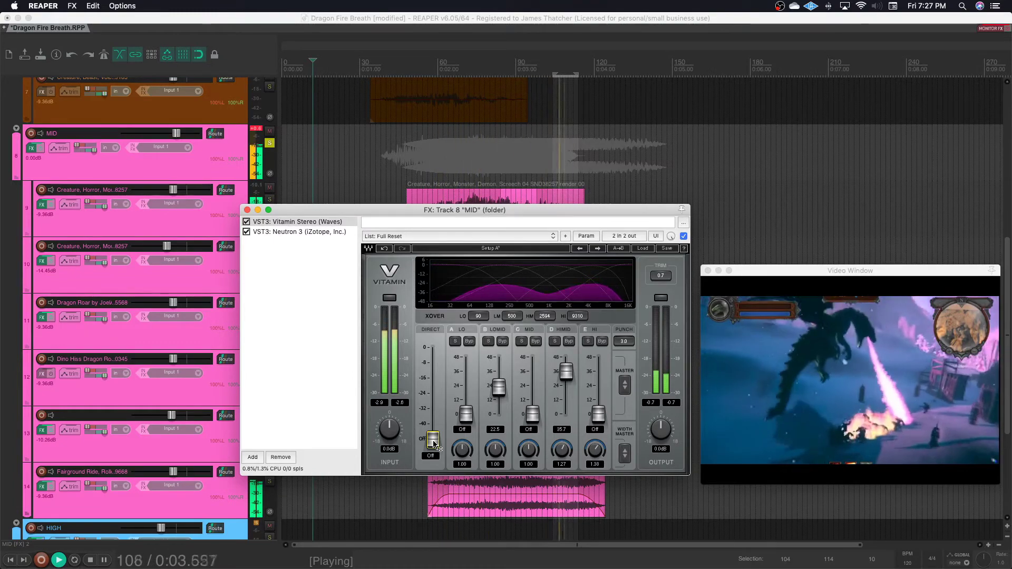
{"action": "key", "text": "space"}
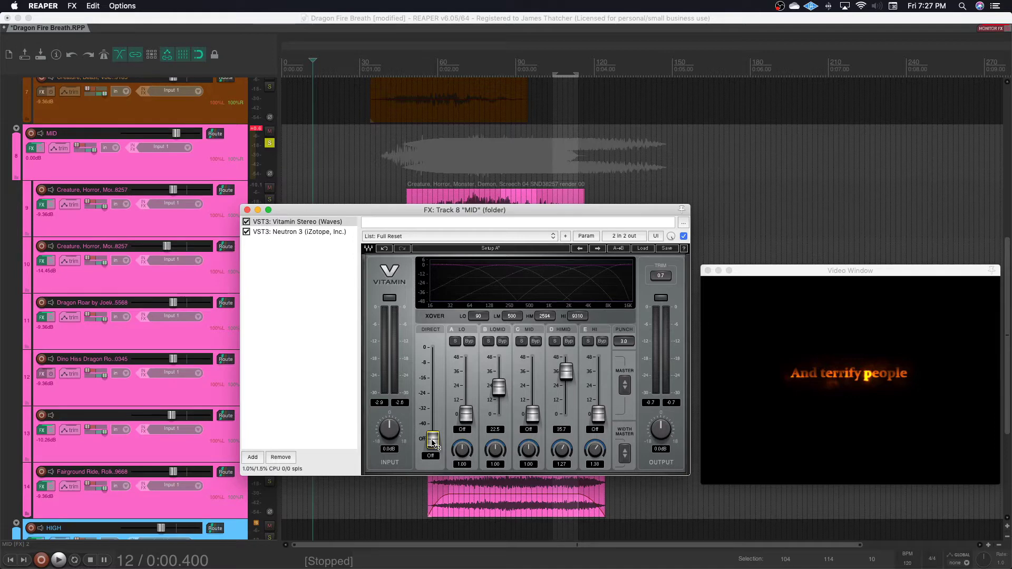
{"action": "left_click_drag", "start_coordinate": [433, 442], "coordinate": [433, 350]}
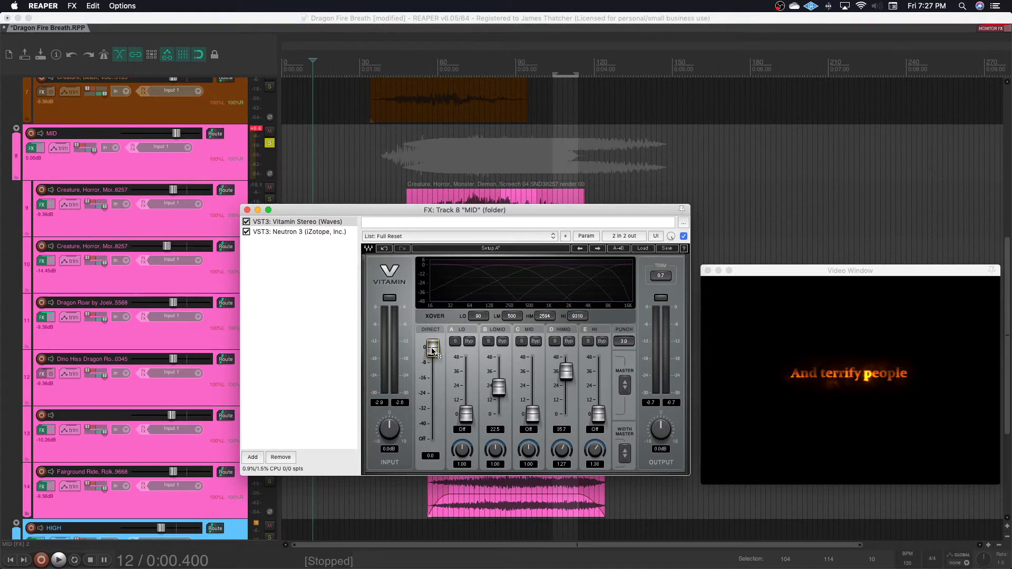
- Show the Equalizer module of the MID folder's Neutron 3 and inspect the settings of bands 3 and 2
{"action": "left_click", "coordinate": [306, 233]}
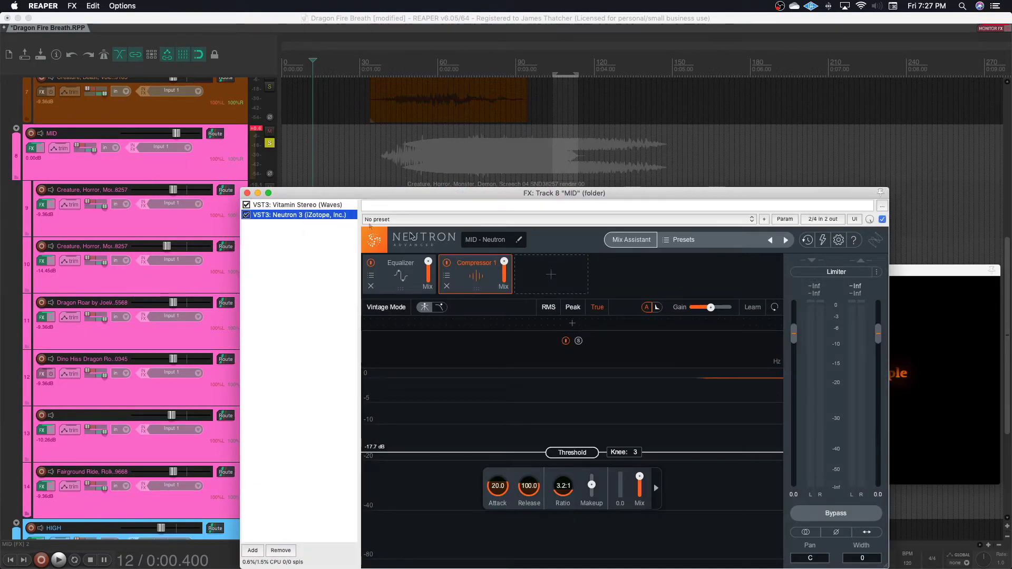
{"action": "left_click_drag", "start_coordinate": [546, 194], "coordinate": [517, 99]}
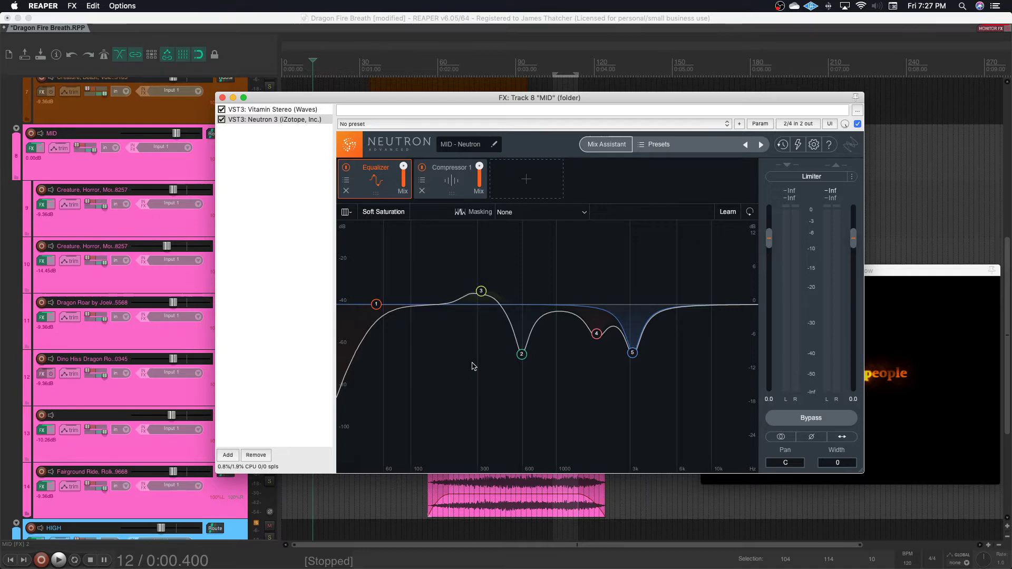
{"action": "left_click", "coordinate": [482, 292]}
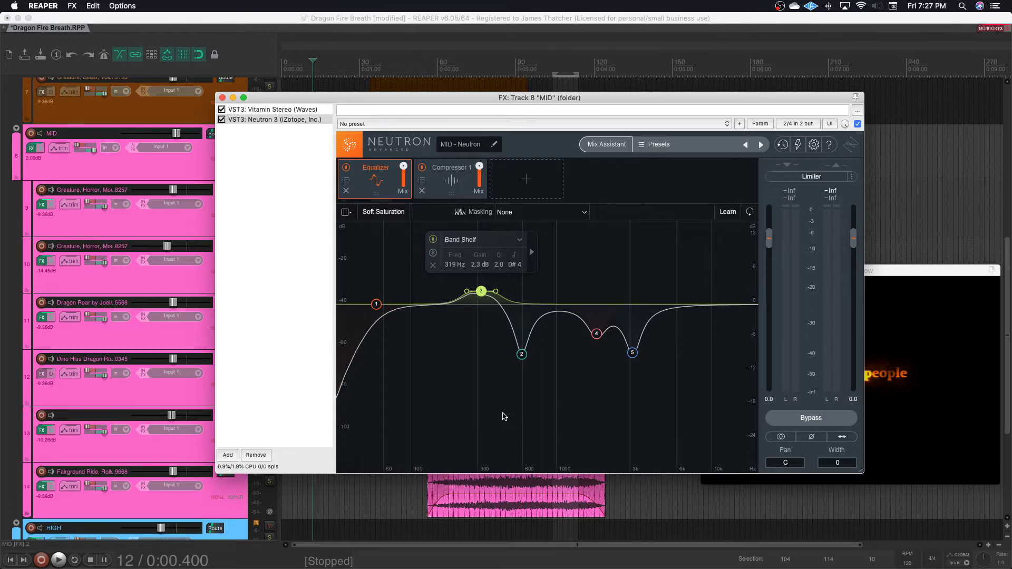
{"action": "left_click", "coordinate": [522, 355]}
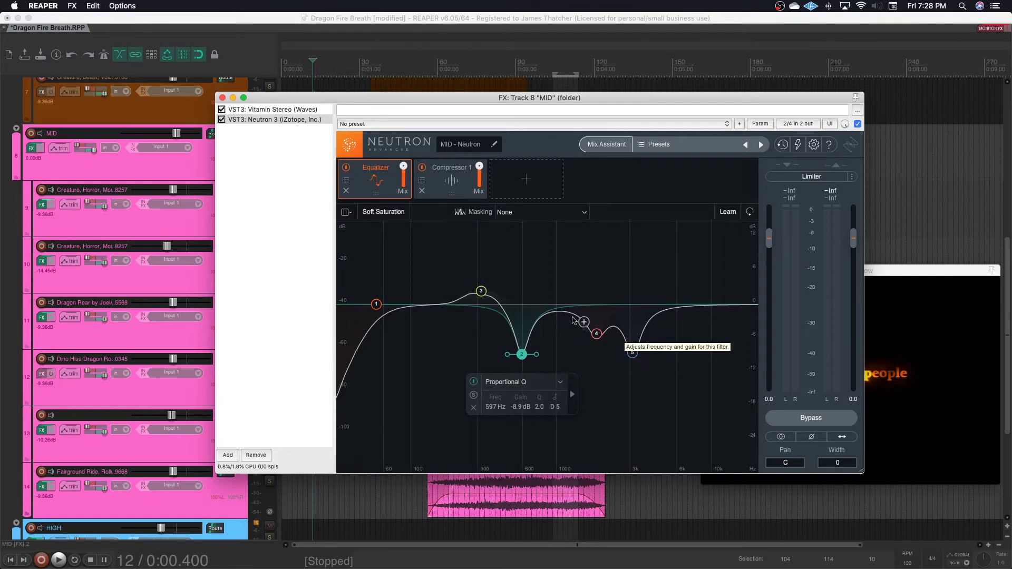
- Show Neutron 3's Compressor 1 on the MID folder, bypass it, and play the folder without compression
{"action": "left_click", "coordinate": [445, 184]}
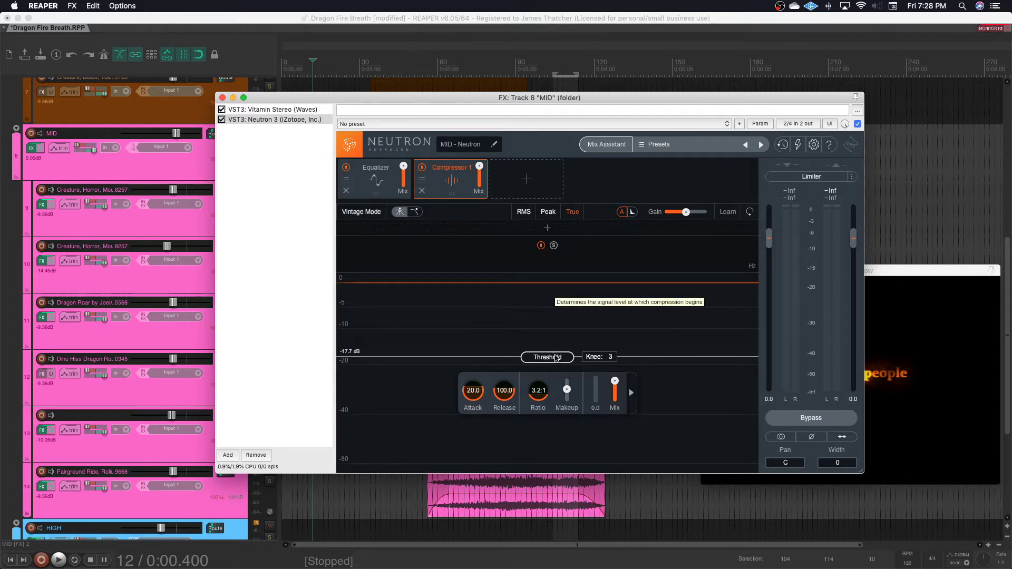
{"action": "left_click", "coordinate": [421, 167]}
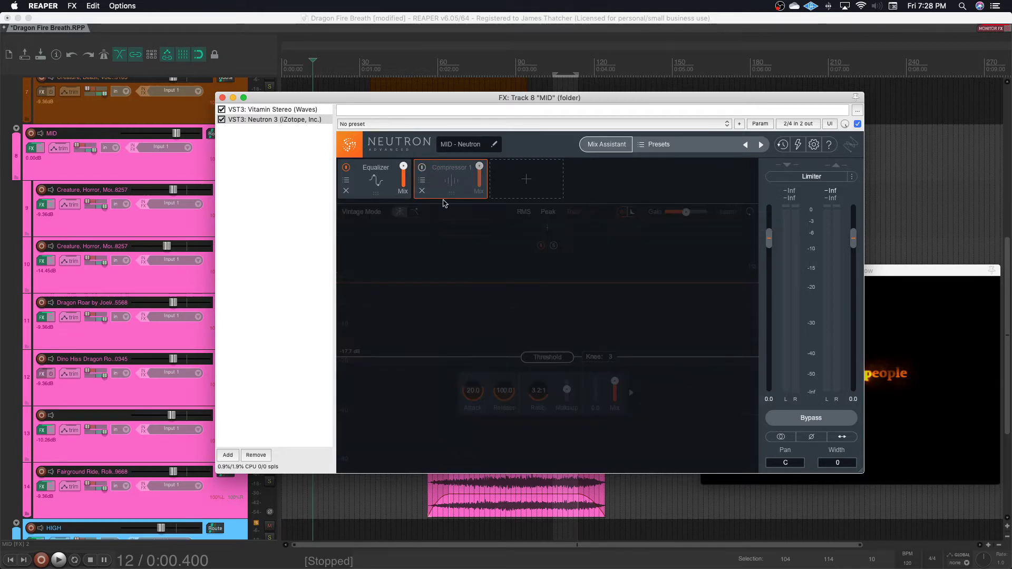
{"action": "key", "text": "space"}
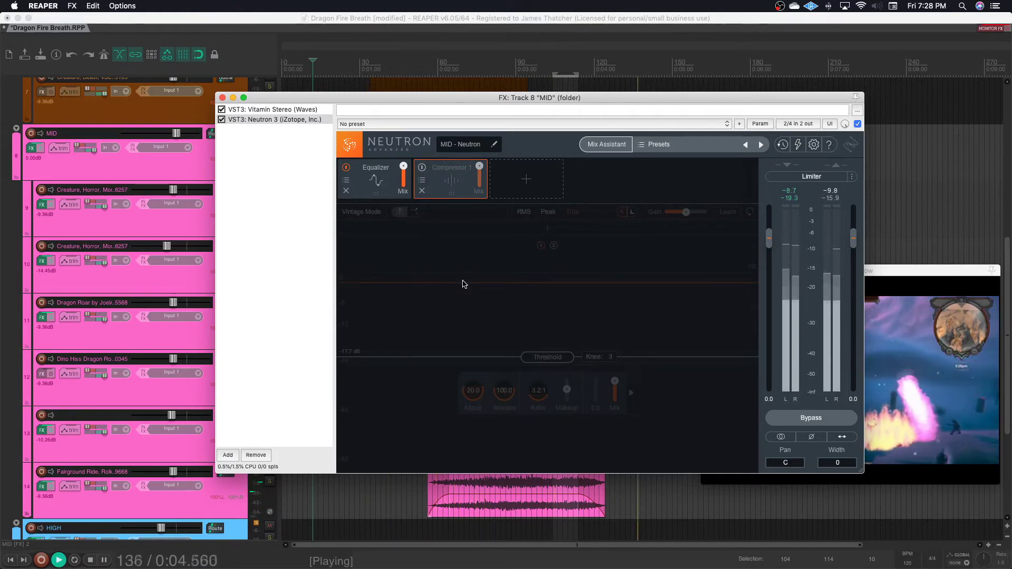
{"action": "key", "text": "space"}
- Re-enable Compressor 1 in the MID folder's Neutron 3 and play the folder with compression
{"action": "left_click", "coordinate": [422, 168]}
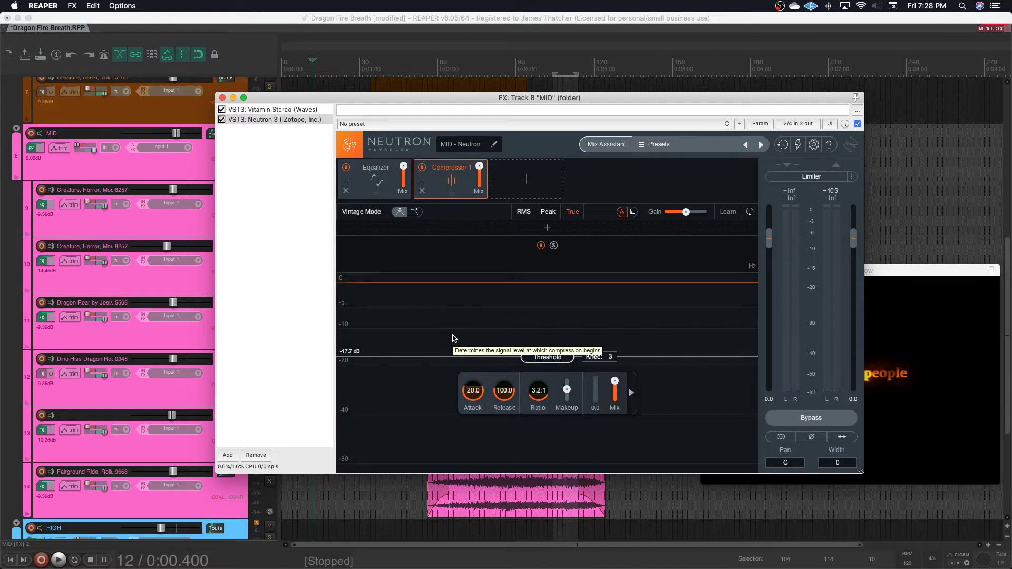
{"action": "key", "text": "space"}
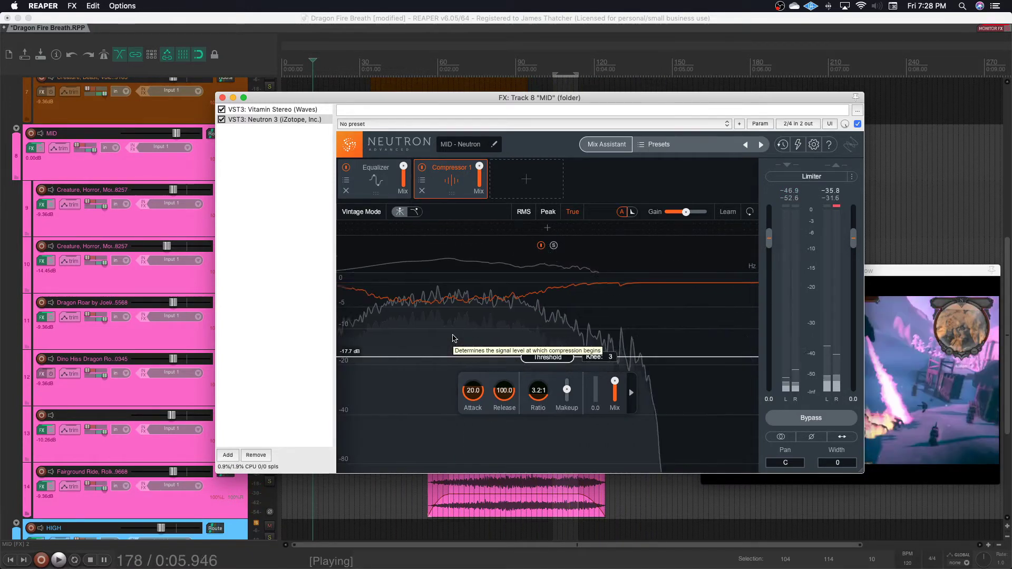
{"action": "key", "text": "space"}
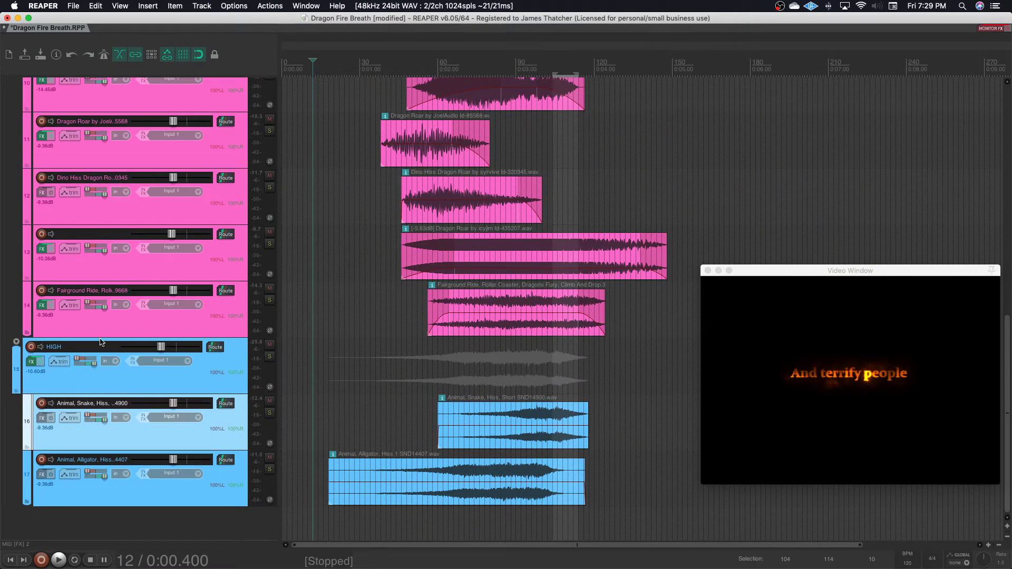
- Open the HIGH folder's LTL Chop Shop EQ, solo the folder, and play it with the EQ enabled
{"action": "left_click", "coordinate": [32, 363]}
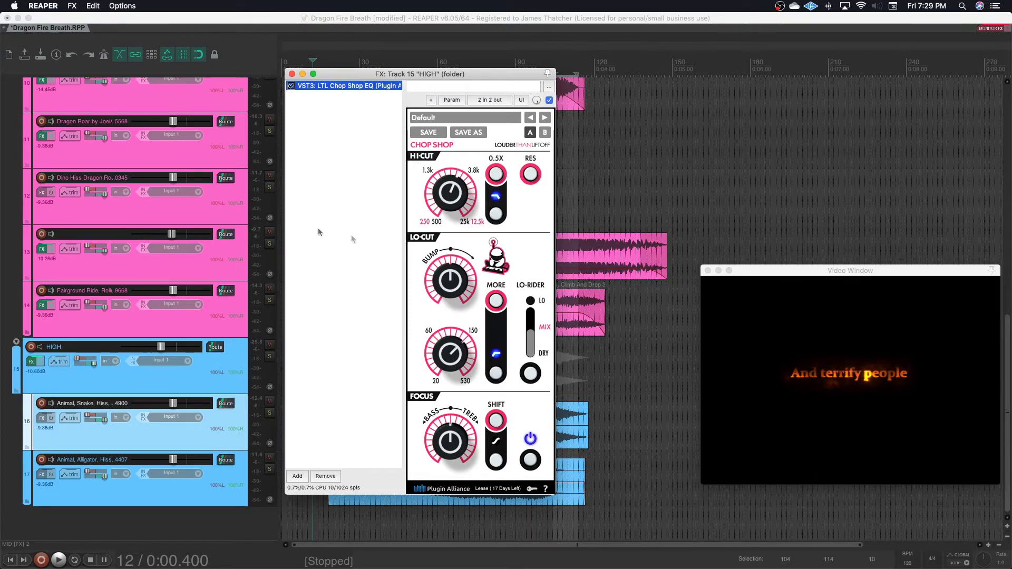
{"action": "left_click", "coordinate": [270, 357]}
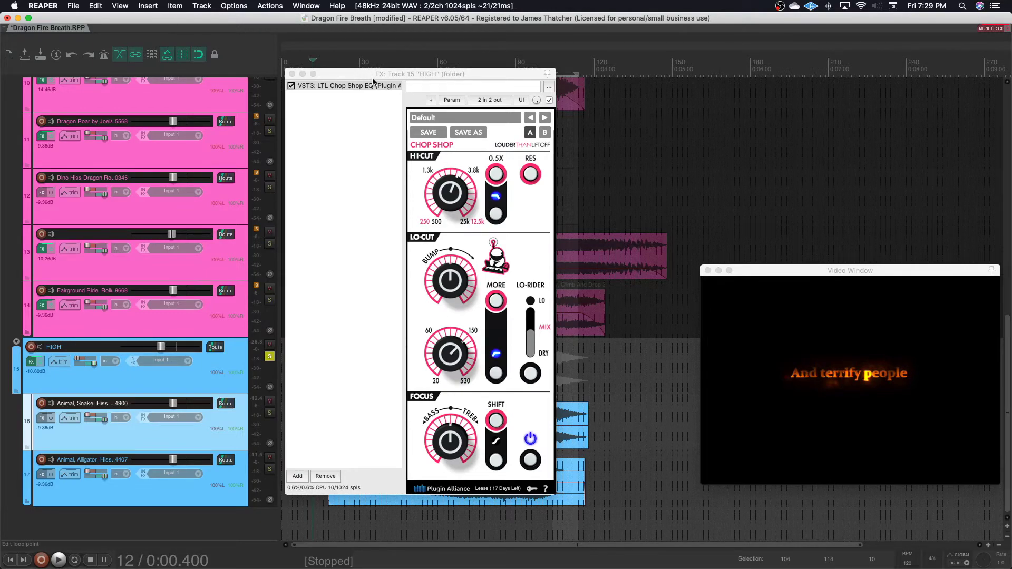
{"action": "key", "text": "space"}
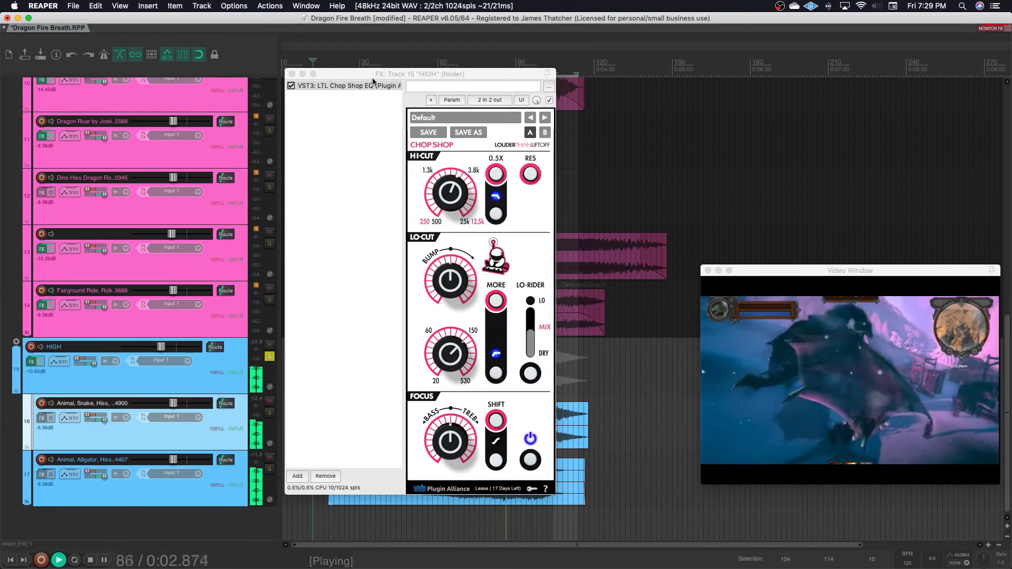
{"action": "key", "text": "space"}
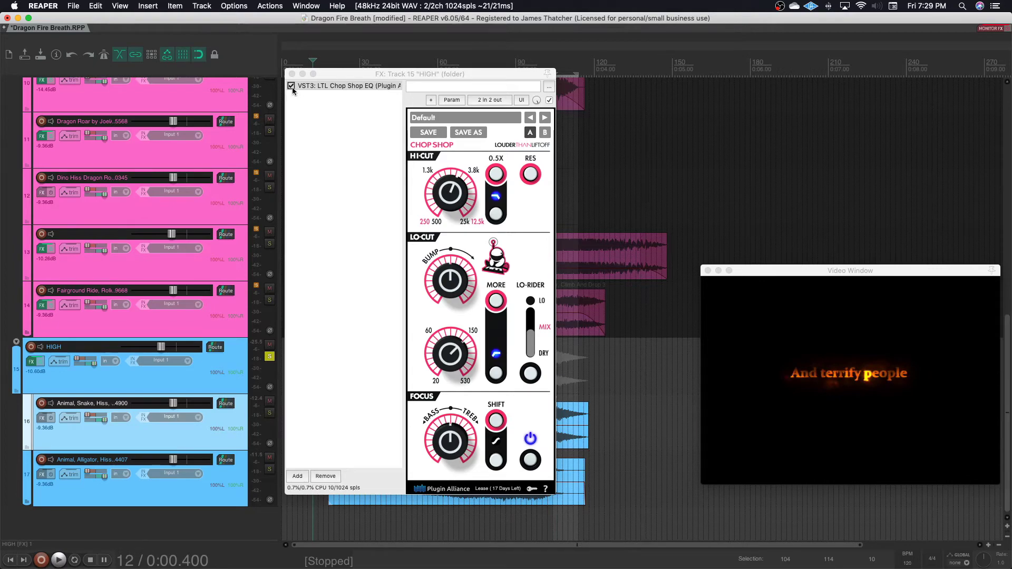
- Play the HIGH folder with LTL Chop Shop EQ bypassed, re-enable the EQ, and close the plug-in window
{"action": "left_click", "coordinate": [293, 87]}
{"action": "key", "text": "space"}
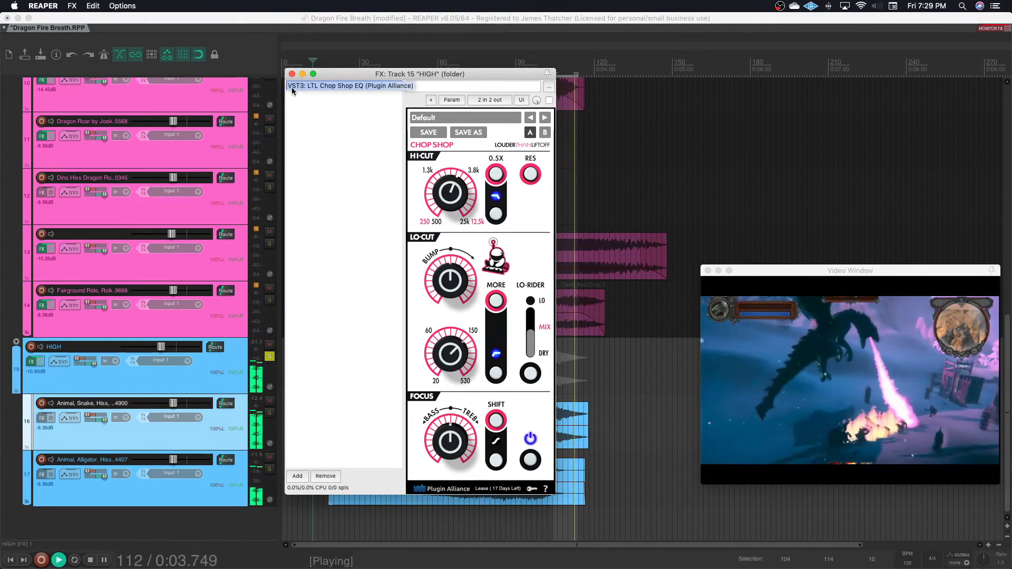
{"action": "key", "text": "space"}
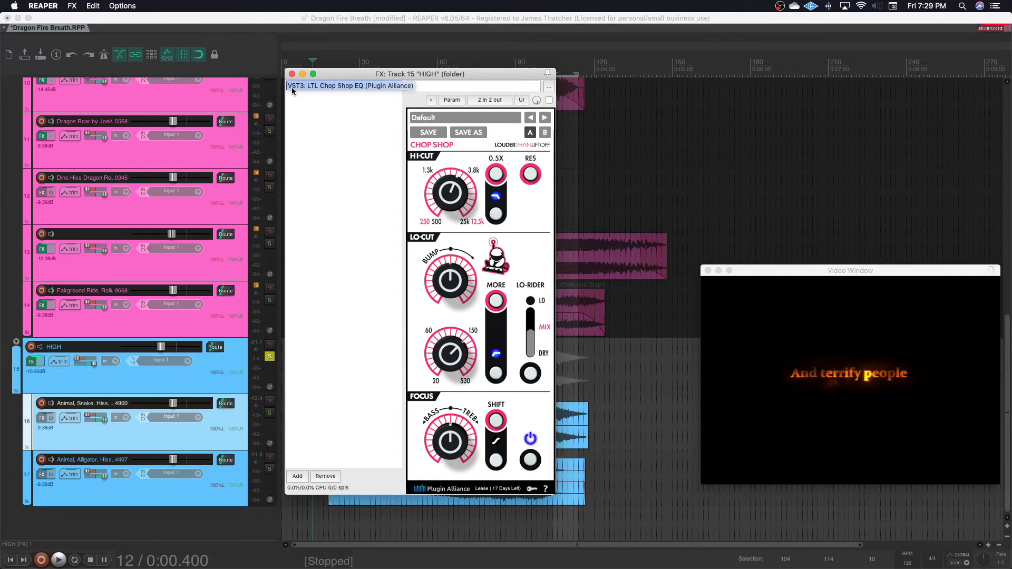
{"action": "left_click", "coordinate": [291, 86]}
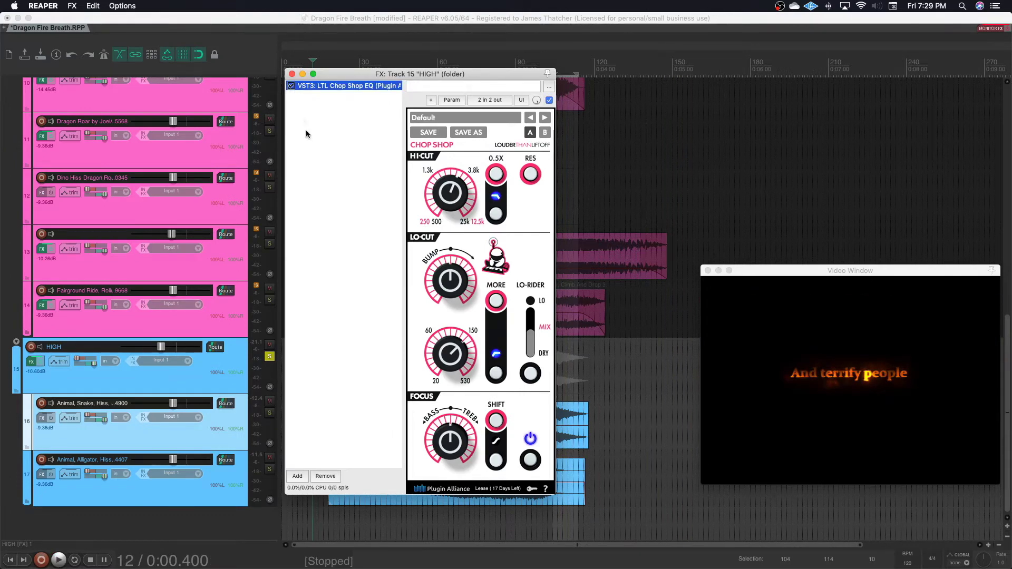
{"action": "left_click", "coordinate": [291, 73]}
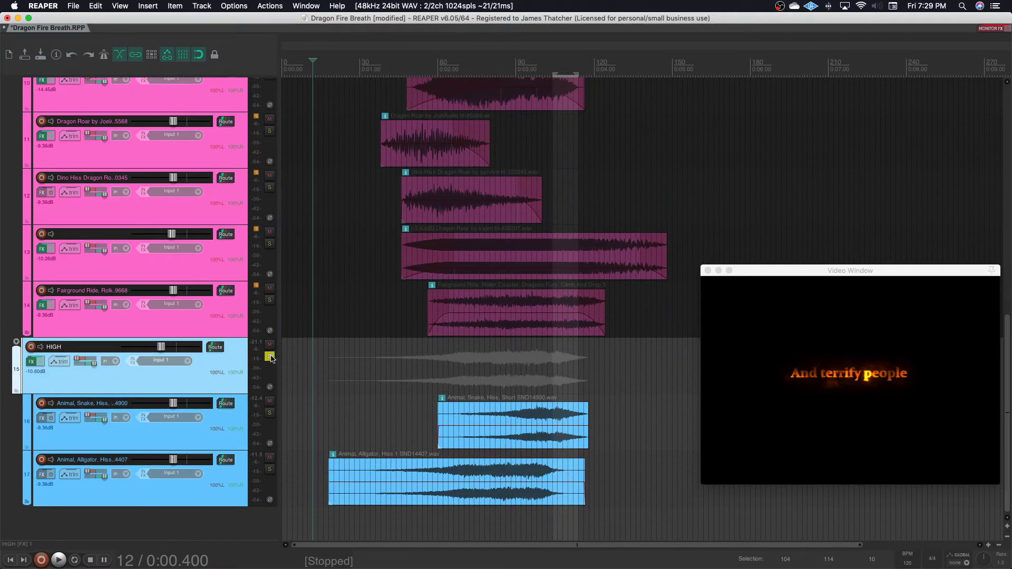
- Unsolo the HIGH folder and play the full mix of all roar layers
{"action": "left_click", "coordinate": [270, 357]}
{"action": "key", "text": "space"}
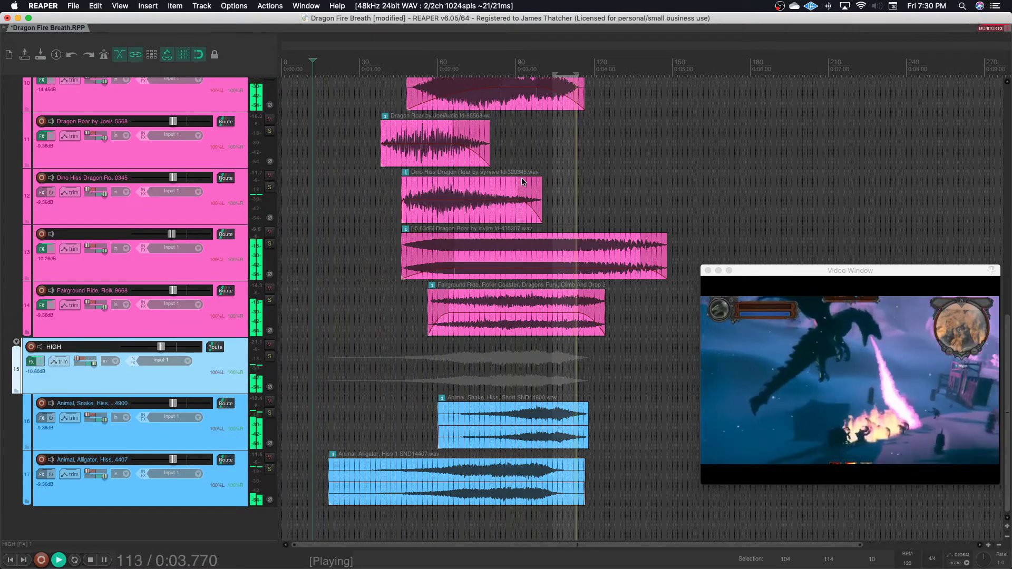
{"action": "key", "text": "space"}
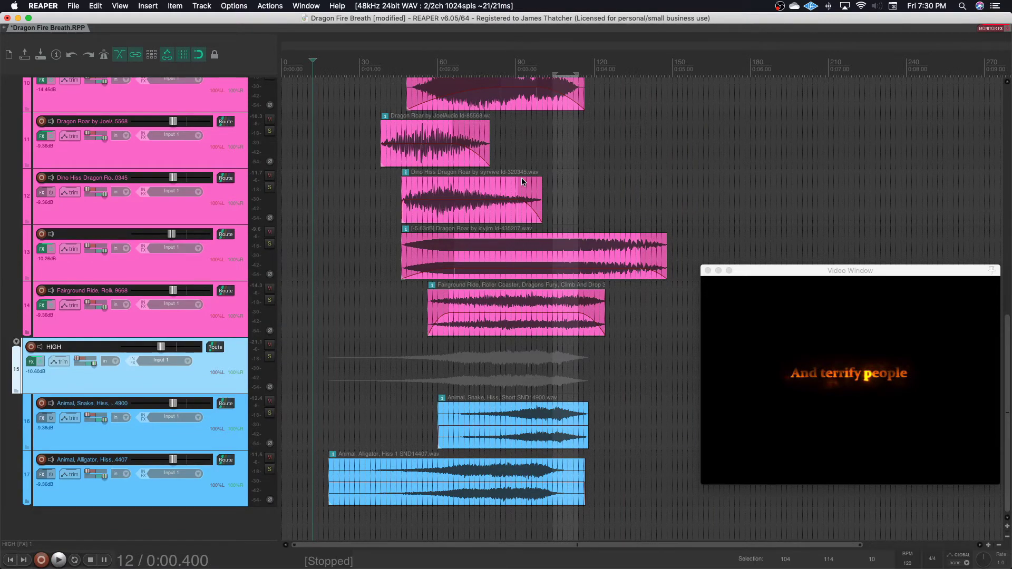
{"action": "scroll", "coordinate": [361, 290], "scroll_direction": "up", "scroll_amount": 10}
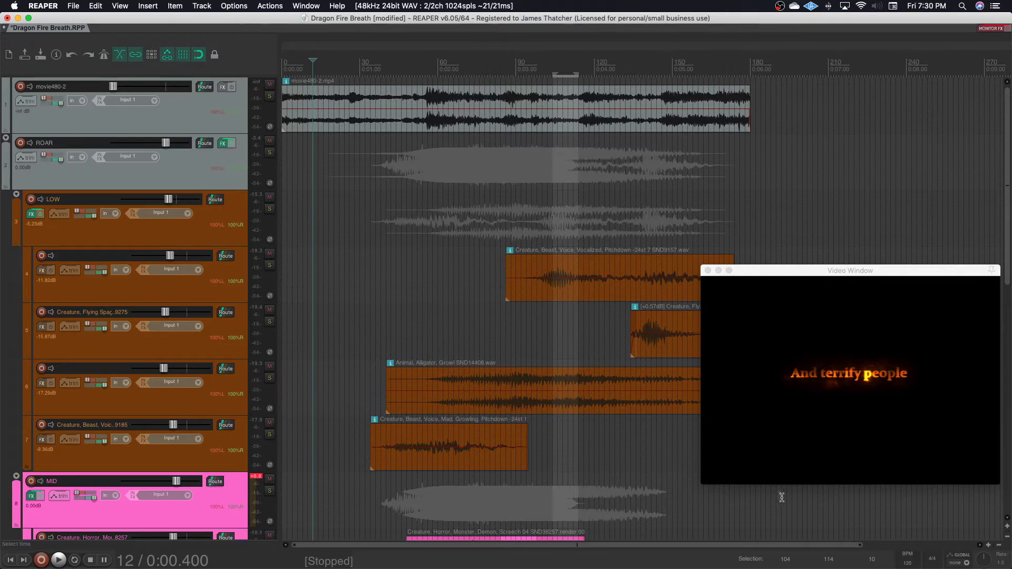
{"action": "left_click", "coordinate": [826, 551]}
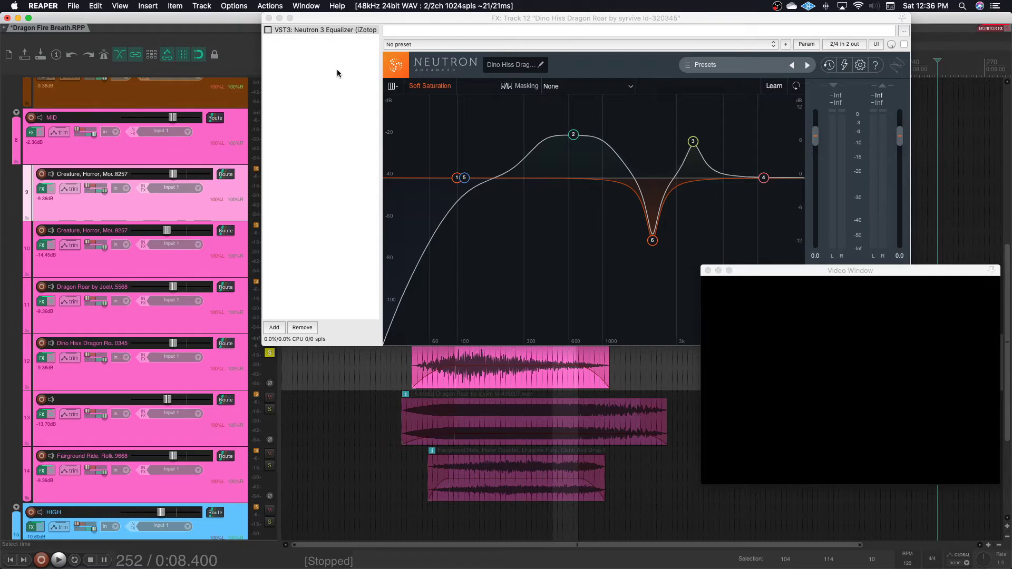
- Play the Dino Hiss Dragon Roar track with its Neutron 3 Equalizer bypassed
{"action": "left_click", "coordinate": [379, 375]}
{"action": "key", "text": "space"}
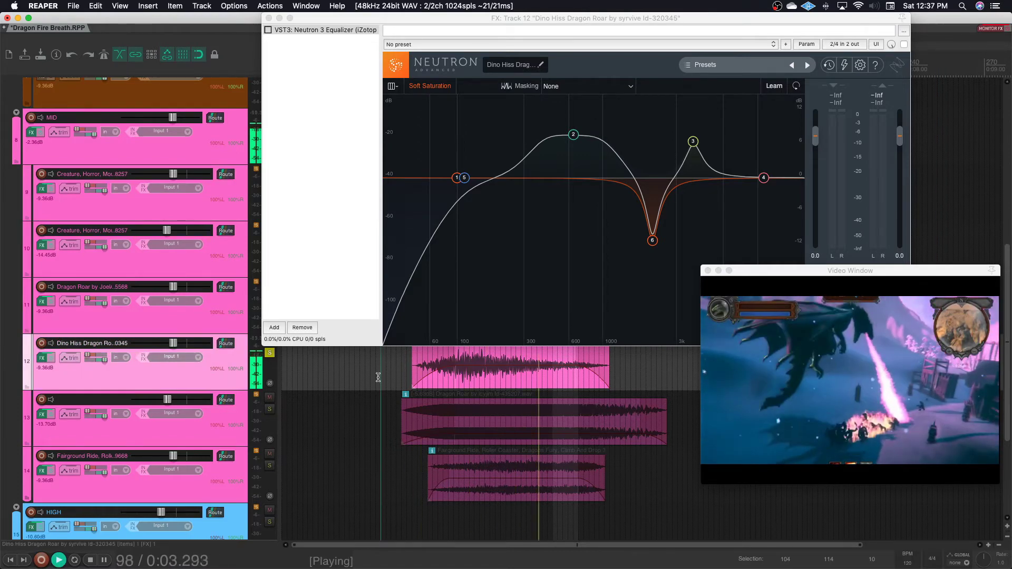
{"action": "key", "text": "space"}
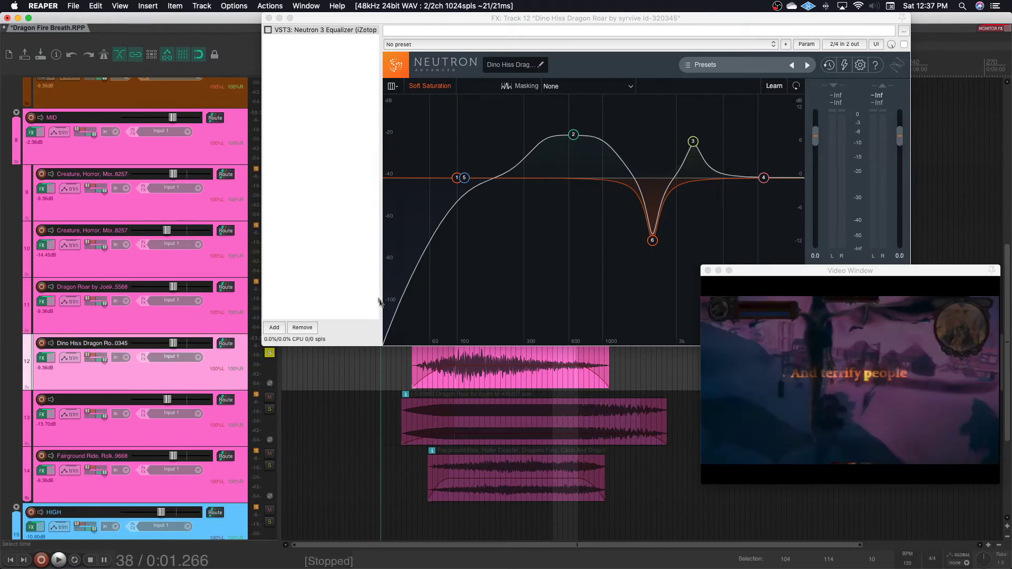
- Re-enable the Dino Hiss track's Neutron 3 Equalizer, play the track with it, and close the plug-in window
{"action": "left_click", "coordinate": [322, 29]}
{"action": "key", "text": "space"}
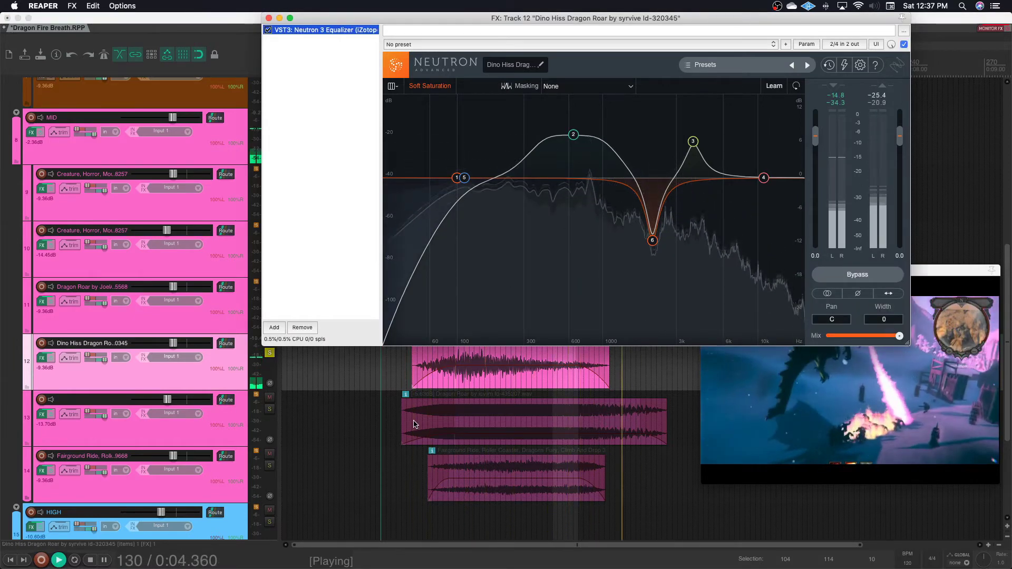
{"action": "key", "text": "space"}
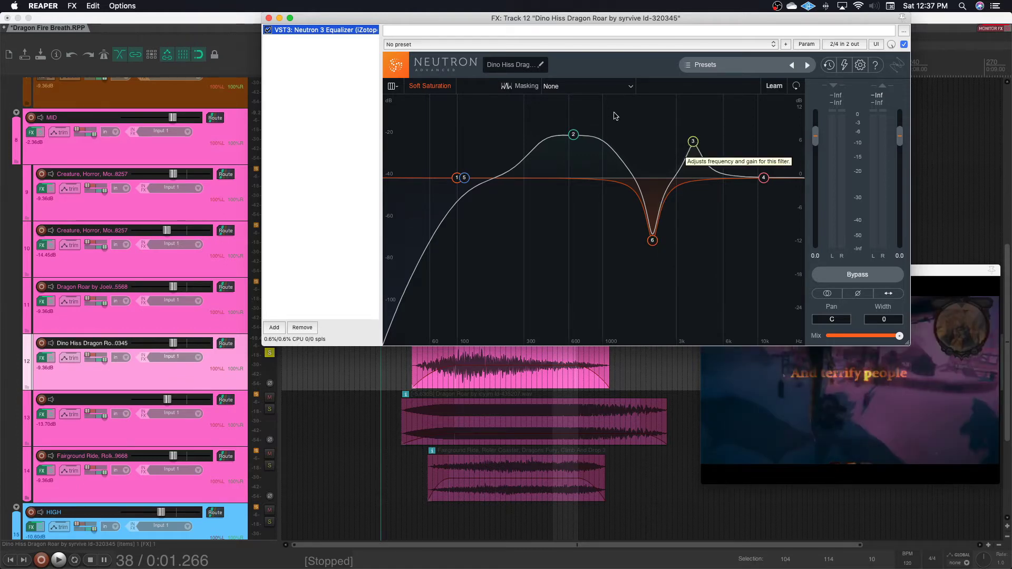
{"action": "key", "text": "Escape"}
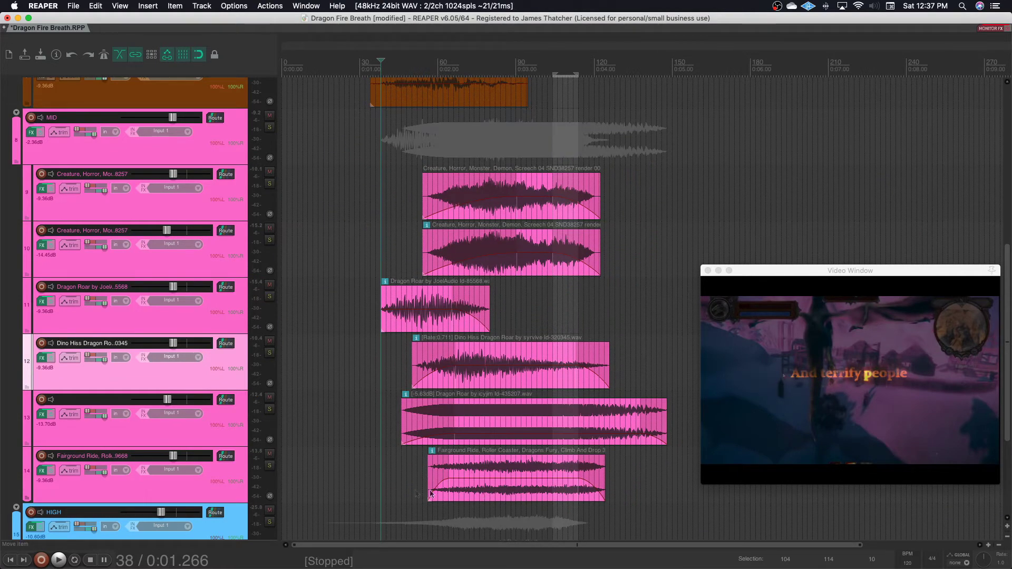
- Look over the Neutron 3 EQ curve on the Fairground Ride track and close its plug-in window
{"action": "left_click", "coordinate": [42, 471]}
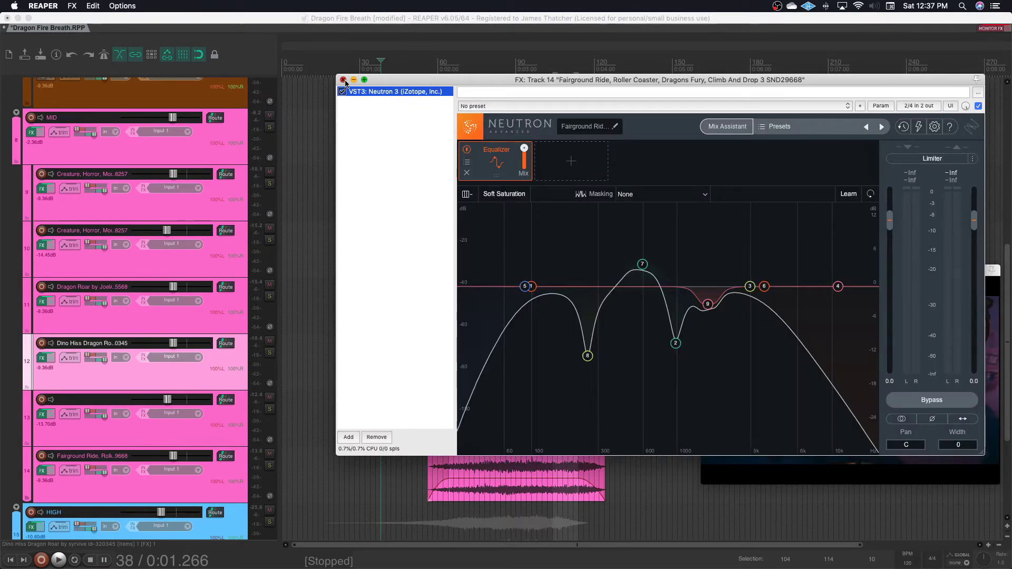
{"action": "key", "text": "Escape"}
- Open the ROAR folder's effects, bypass TSAR-1 Reverb, and play the roar dry
{"action": "scroll", "coordinate": [365, 305], "scroll_direction": "up", "scroll_amount": 5}
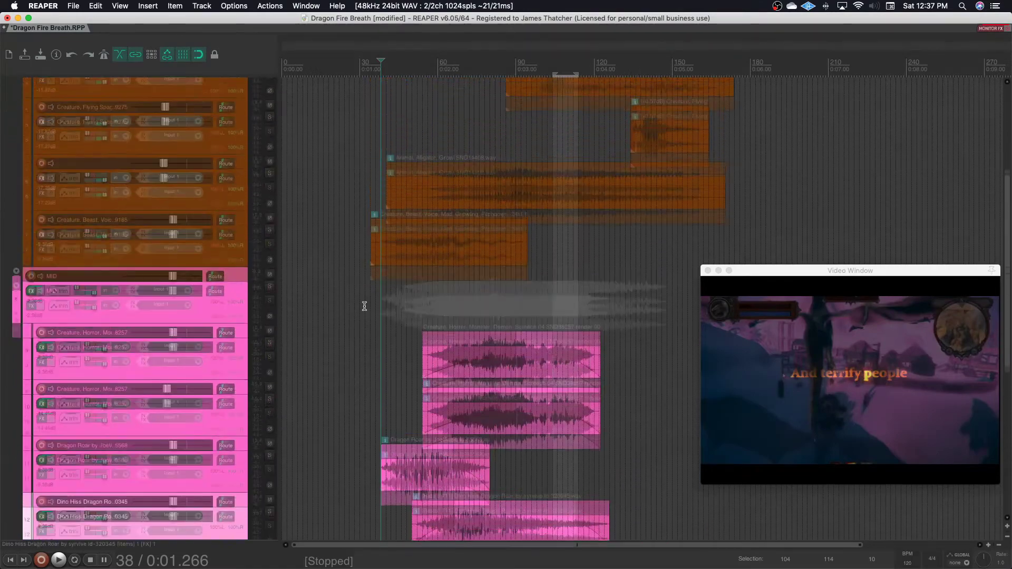
{"action": "scroll", "coordinate": [364, 306], "scroll_direction": "up", "scroll_amount": 3}
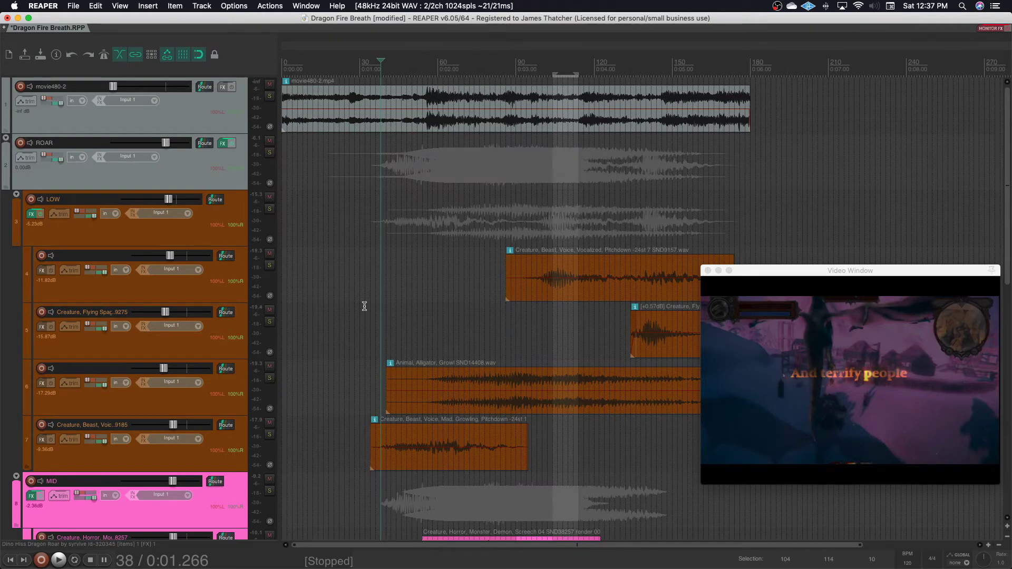
{"action": "left_click", "coordinate": [223, 144]}
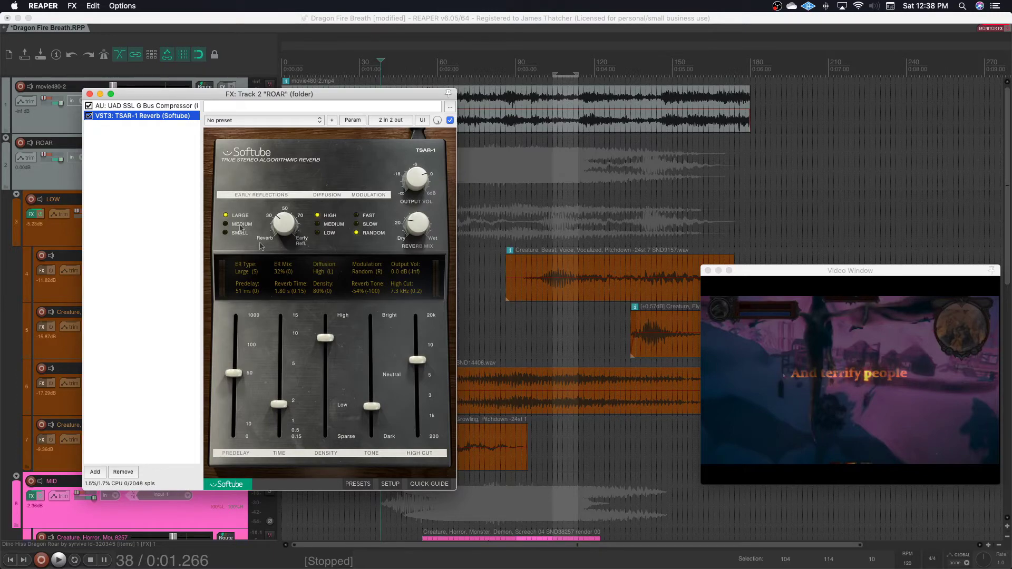
{"action": "left_click", "coordinate": [89, 116]}
{"action": "key", "text": "space"}
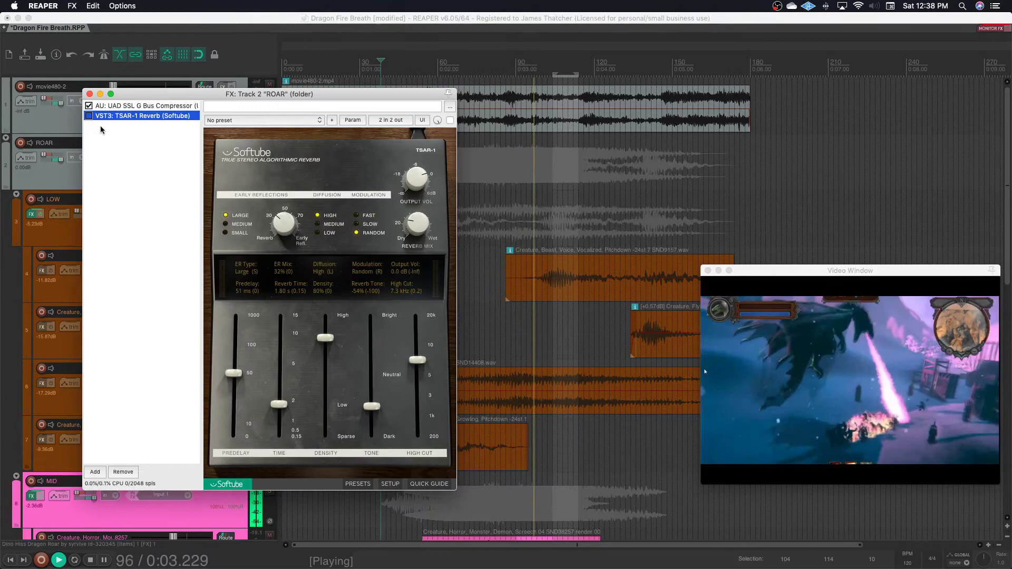
{"action": "key", "text": "space"}
- Re-enable TSAR-1 Reverb on the ROAR folder and play the roar with reverb
{"action": "left_click", "coordinate": [89, 115]}
{"action": "key", "text": "space"}
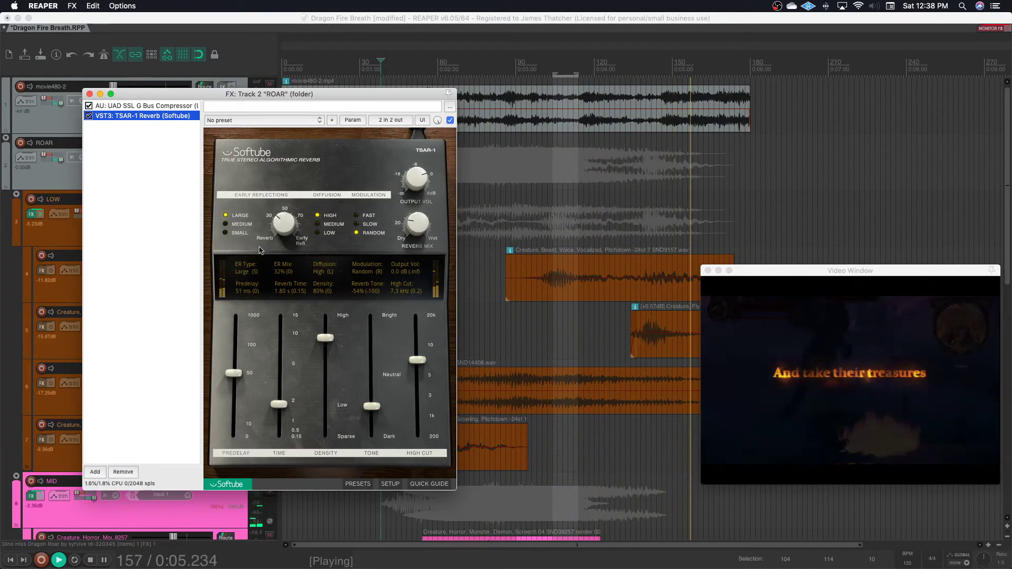
{"action": "key", "text": "space"}
- Raise the TSAR-1 reverb mix to 99% and play the roar to hear the exaggerated reverb
{"action": "mouse_move", "coordinate": [421, 216]}
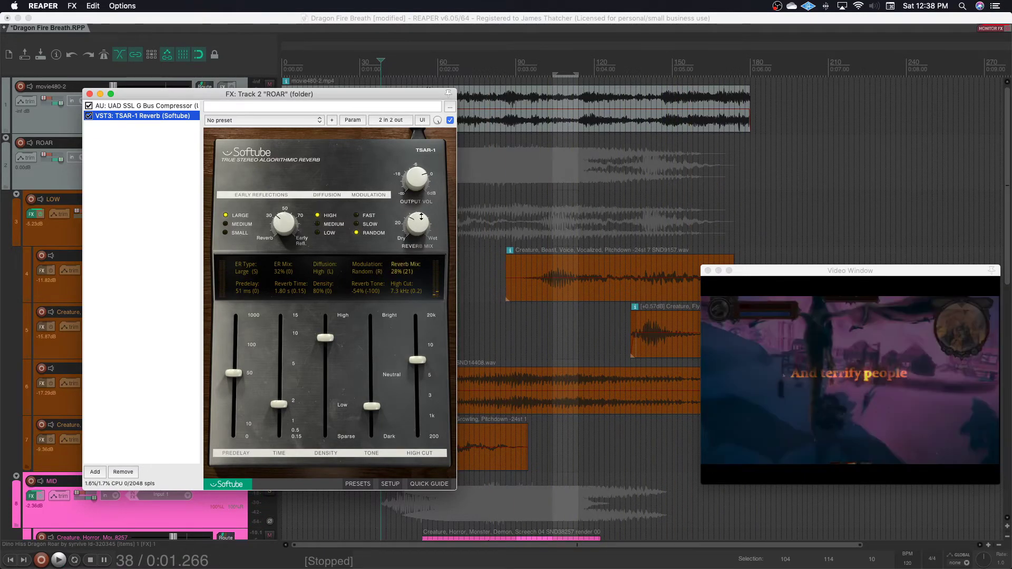
{"action": "key", "text": "space"}
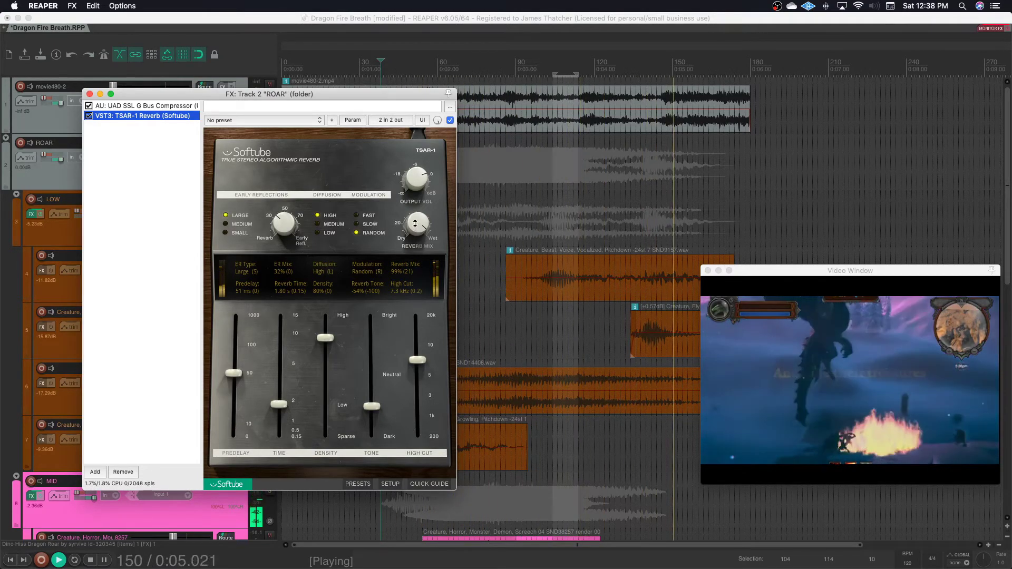
{"action": "key", "text": "space"}
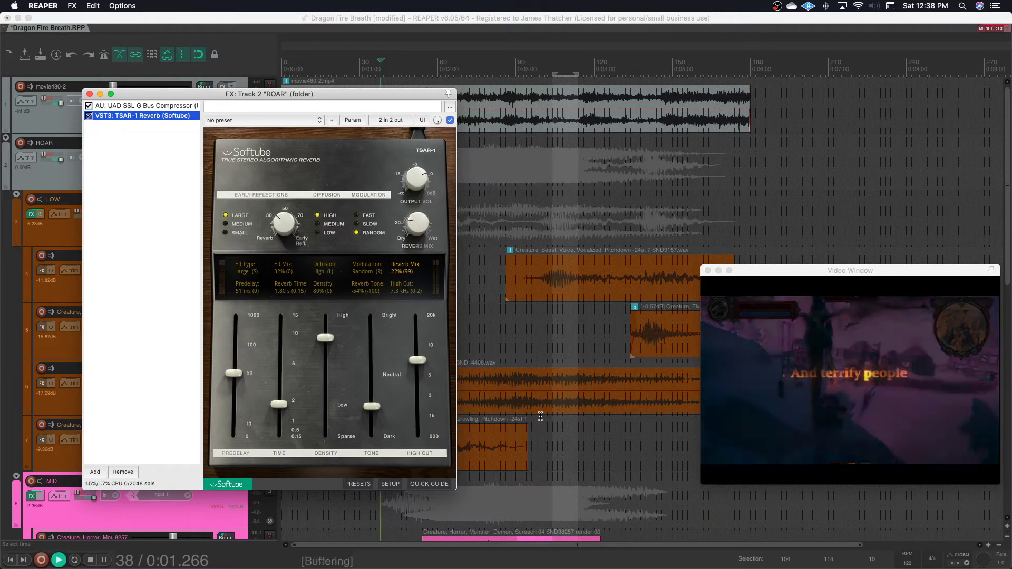
- Play the roar with the TSAR-1 reverb mix set to 22% and close the plug-in window
{"action": "key", "text": "space"}
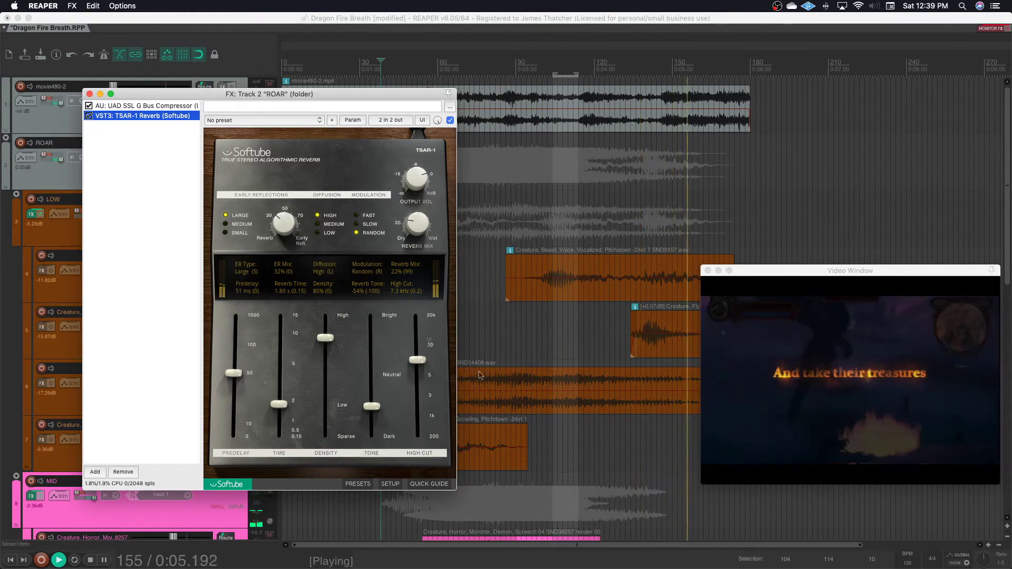
{"action": "key", "text": "Escape"}
{"action": "key", "text": "space"}
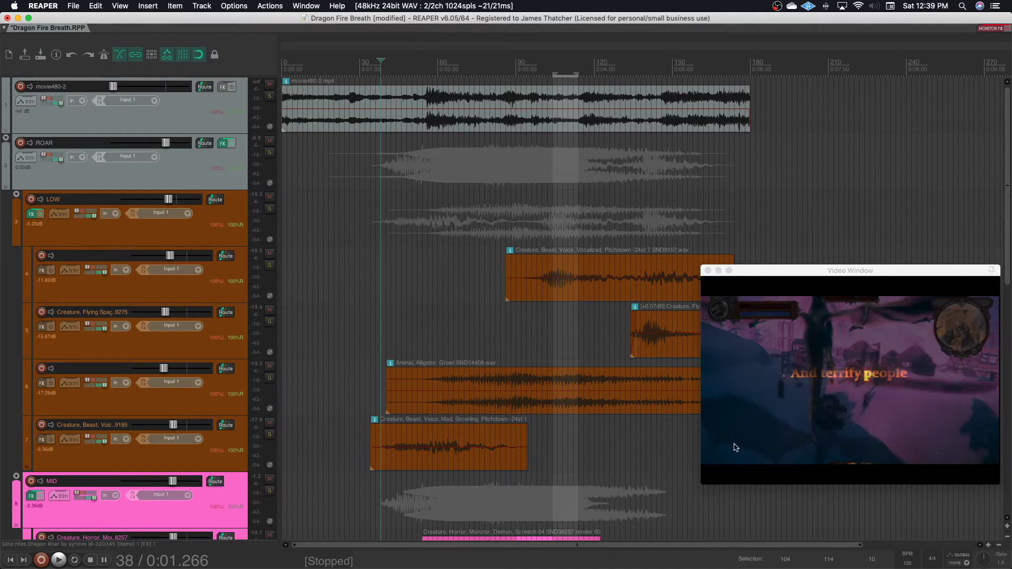
- Switch to Soundly, search the sound library for "wings", and select Animal, Bird, Flap Wings
{"action": "mouse_move", "coordinate": [793, 563]}
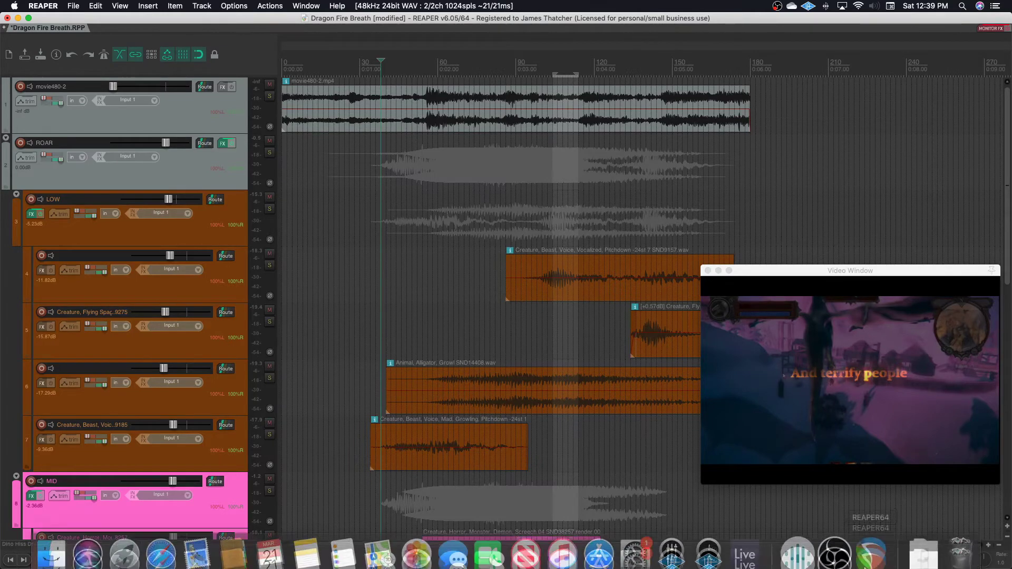
{"action": "left_click", "coordinate": [797, 551]}
{"action": "type", "text": "wings"}
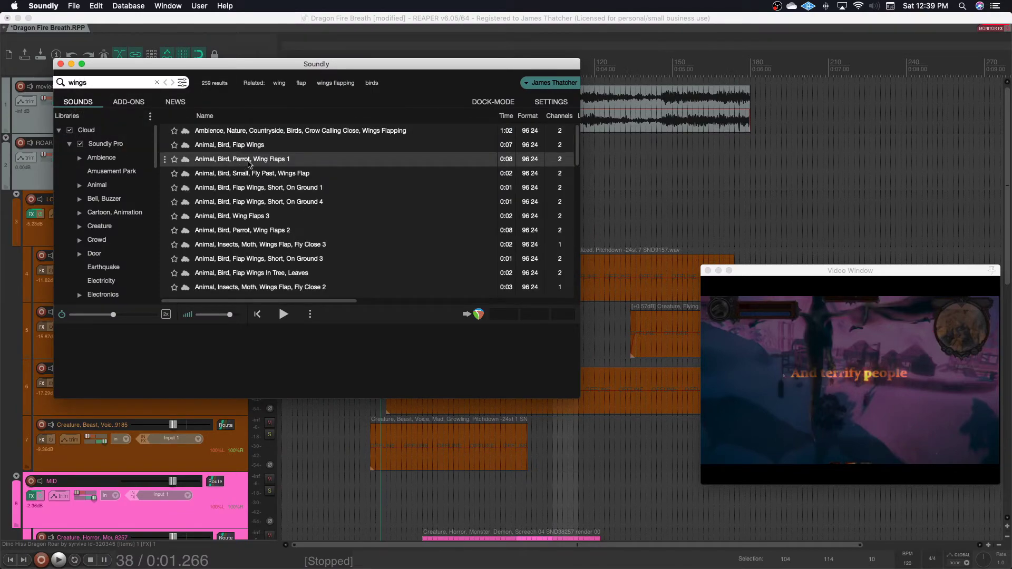
{"action": "left_click", "coordinate": [255, 145]}
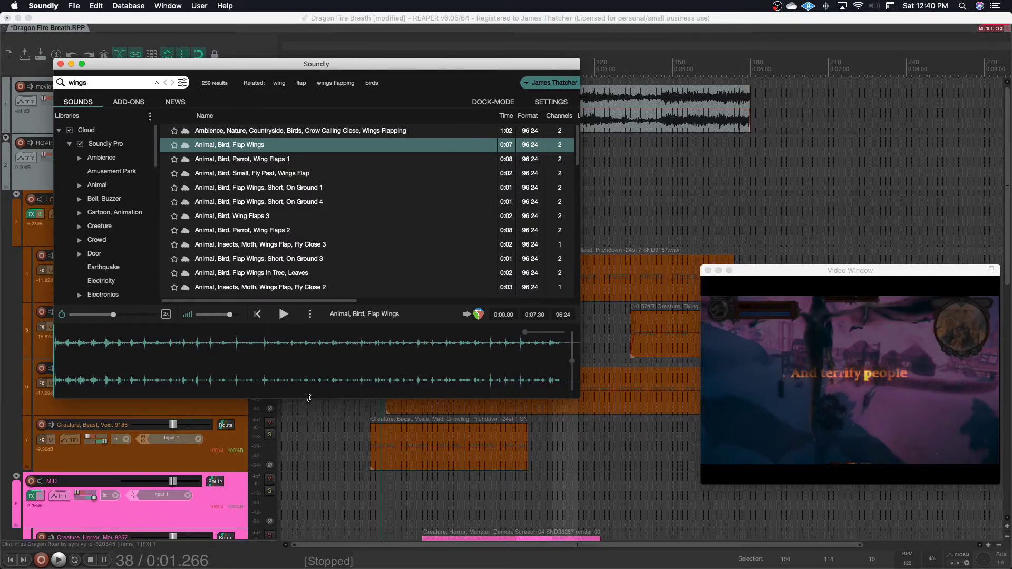
- Preview the Flap Wings clip, select a single flap of about 0.27 s, and place it on a new REAPER track below the HIGH folder
{"action": "scroll", "coordinate": [348, 495], "scroll_direction": "down", "scroll_amount": 5}
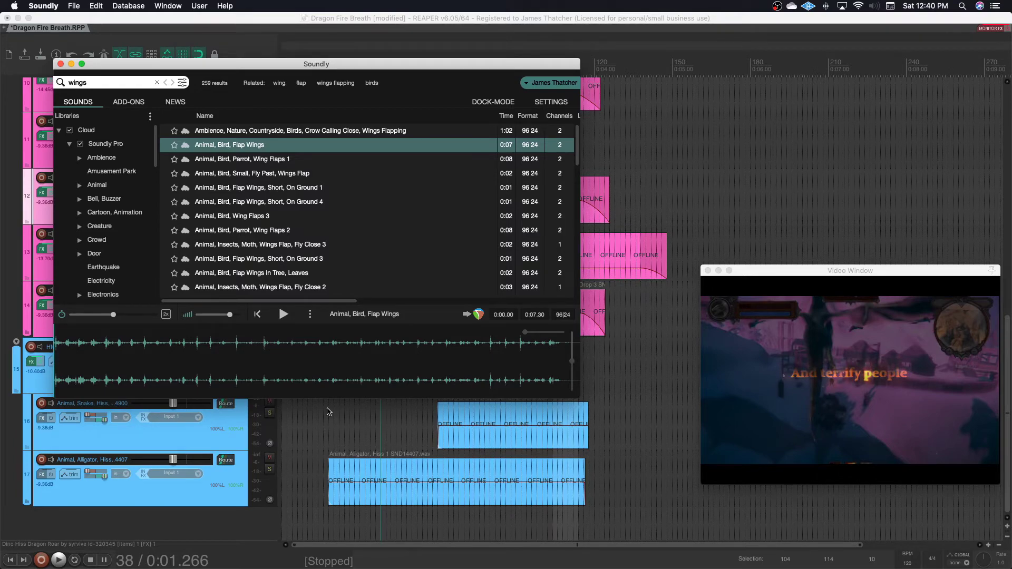
{"action": "left_click", "coordinate": [56, 348]}
{"action": "left_click", "coordinate": [73, 349]}
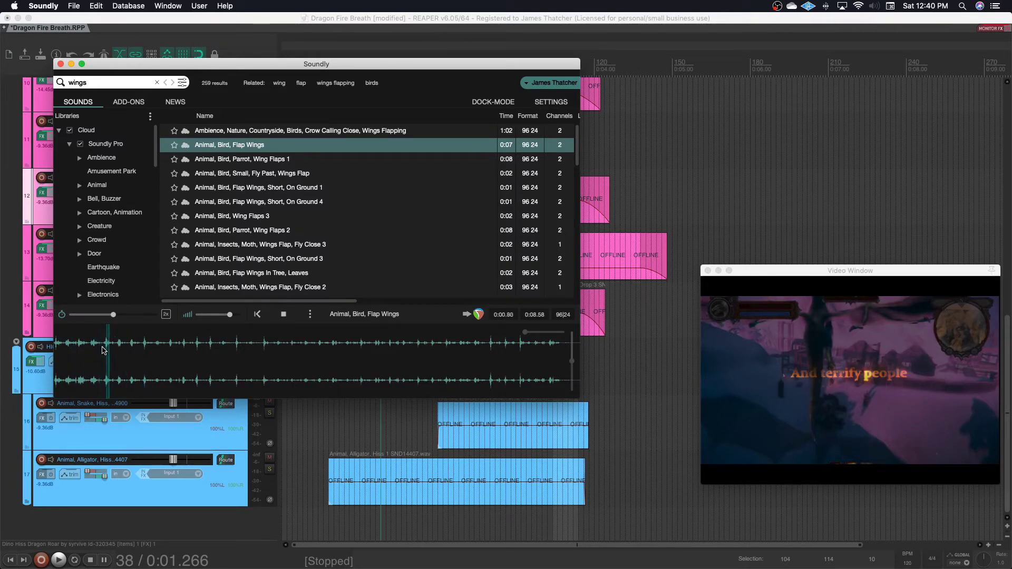
{"action": "left_click_drag", "start_coordinate": [102, 351], "coordinate": [124, 353]}
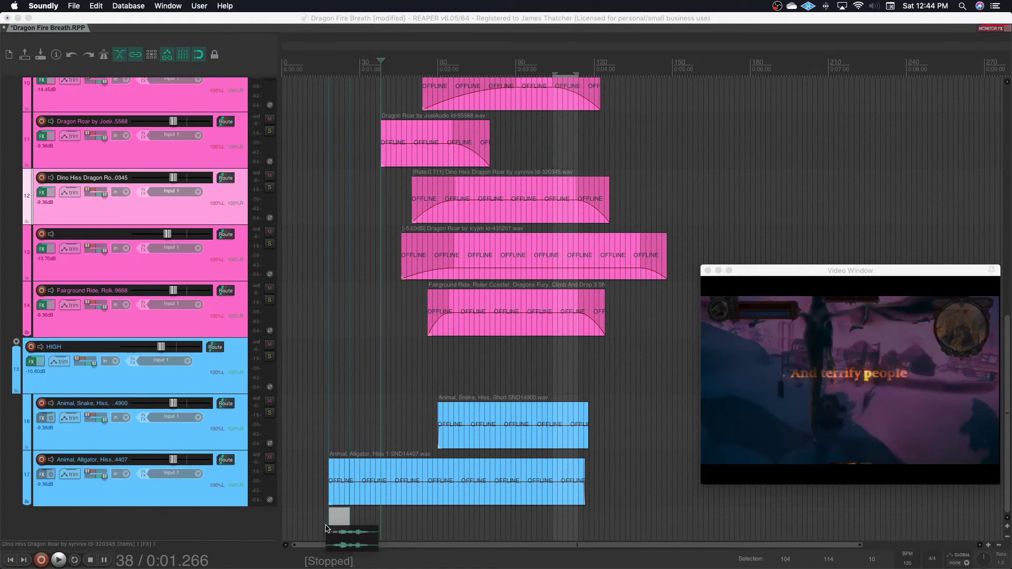
{"action": "left_click_drag", "start_coordinate": [329, 525], "coordinate": [328, 528]}
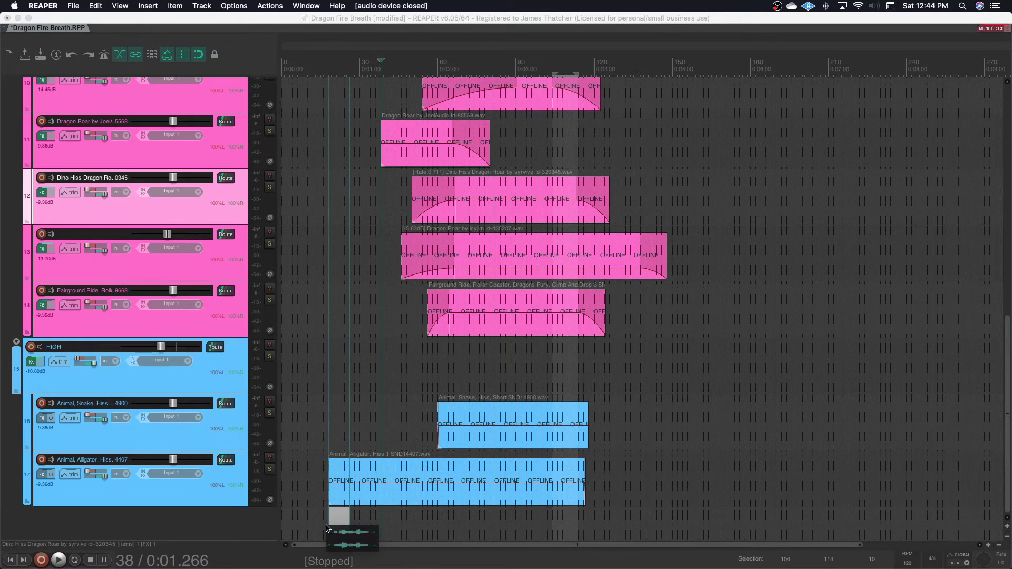
- Insert a track above the bird flap track and name it Wings
{"action": "scroll", "coordinate": [204, 474], "scroll_direction": "down", "scroll_amount": 1}
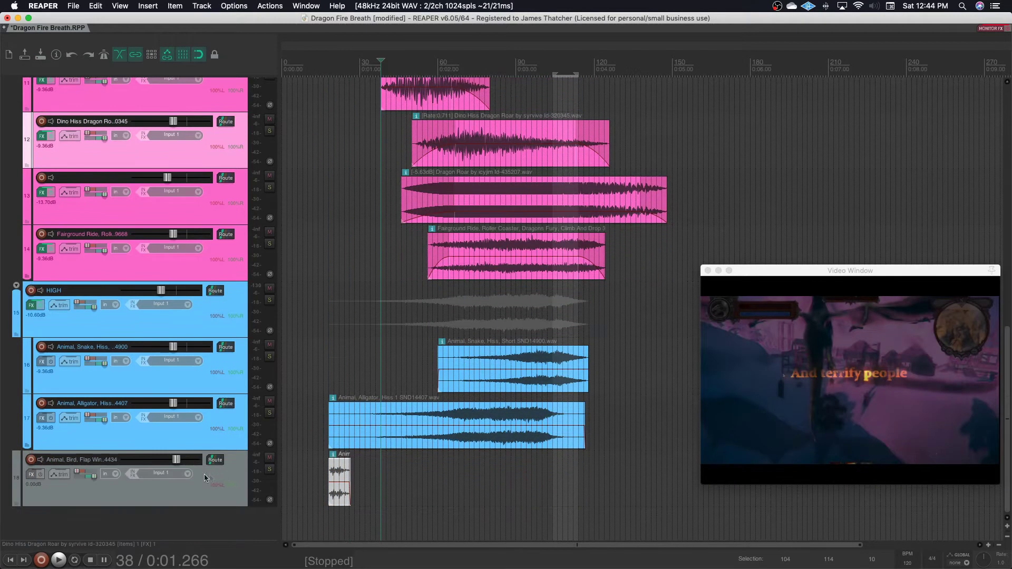
{"action": "left_click", "coordinate": [227, 435]}
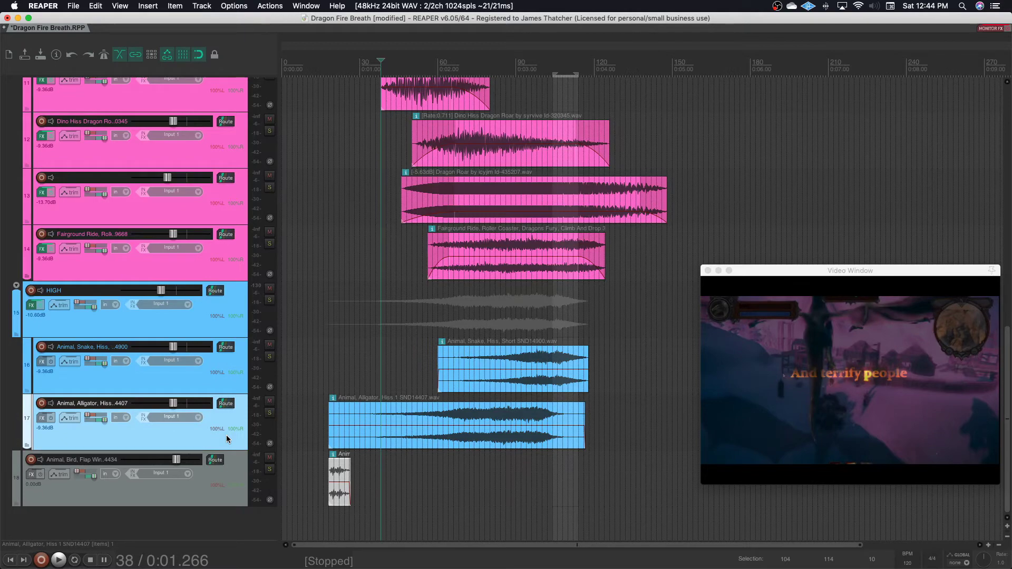
{"action": "key", "text": "super+t"}
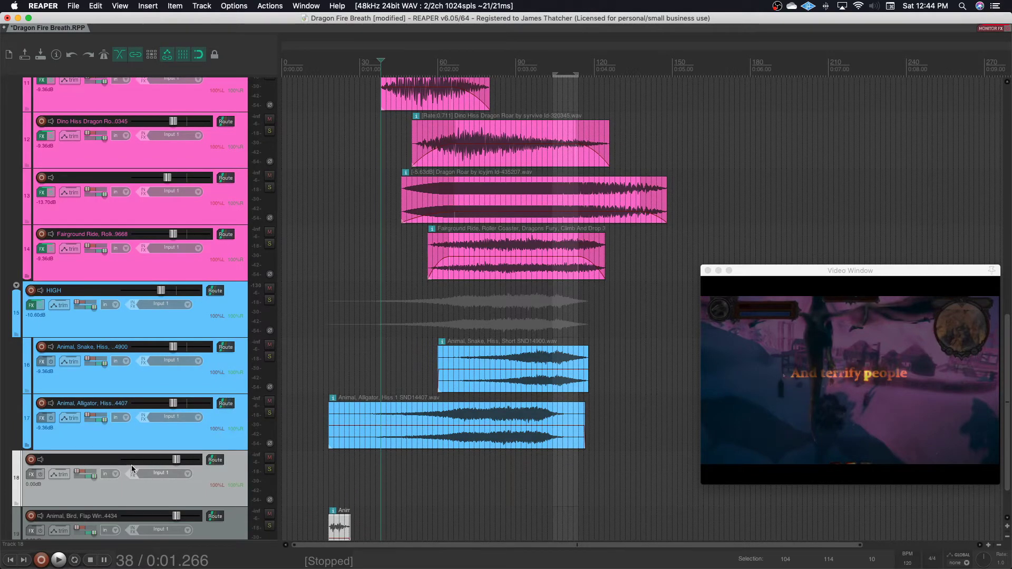
{"action": "double_click", "coordinate": [80, 462]}
{"action": "type", "text": "Wings"}
{"action": "key", "text": "Return"}
- Color the Wings and bird flap tracks green
{"action": "scroll", "coordinate": [135, 497], "scroll_direction": "down", "scroll_amount": 1}
{"action": "key", "text": "super+shift+c"}
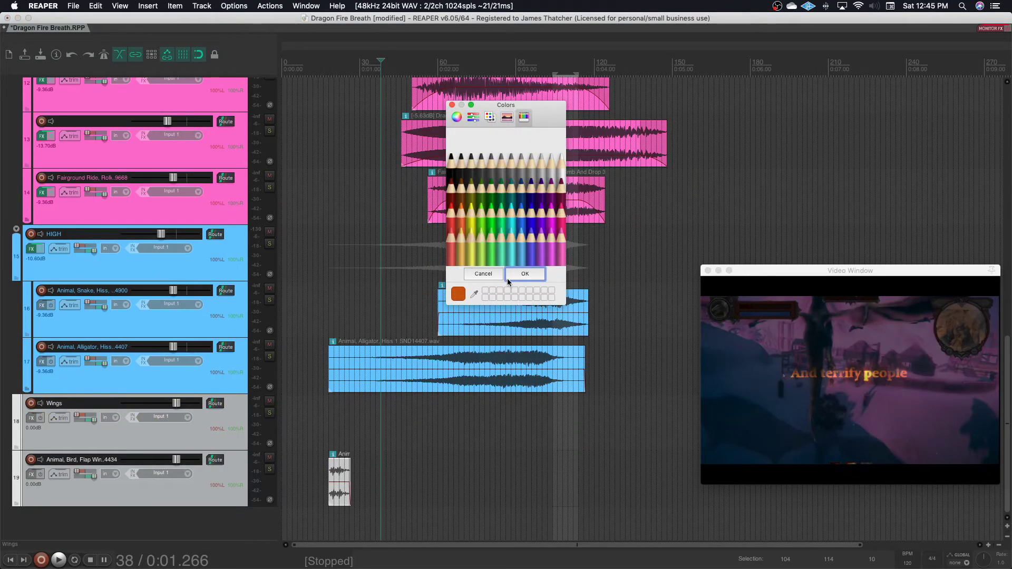
{"action": "left_click", "coordinate": [481, 187]}
{"action": "left_click", "coordinate": [531, 273]}
- Return to Soundly, preview more of the Flap Wings clip, and add two more flaps to the bird flap track
{"action": "key", "text": "ctrl+Up"}
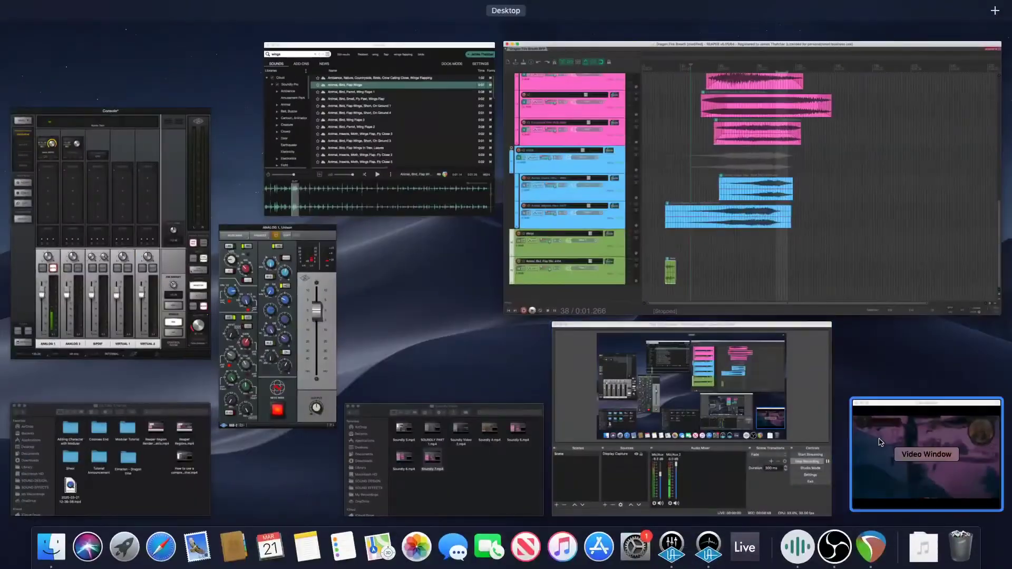
{"action": "key", "text": "ctrl+Up"}
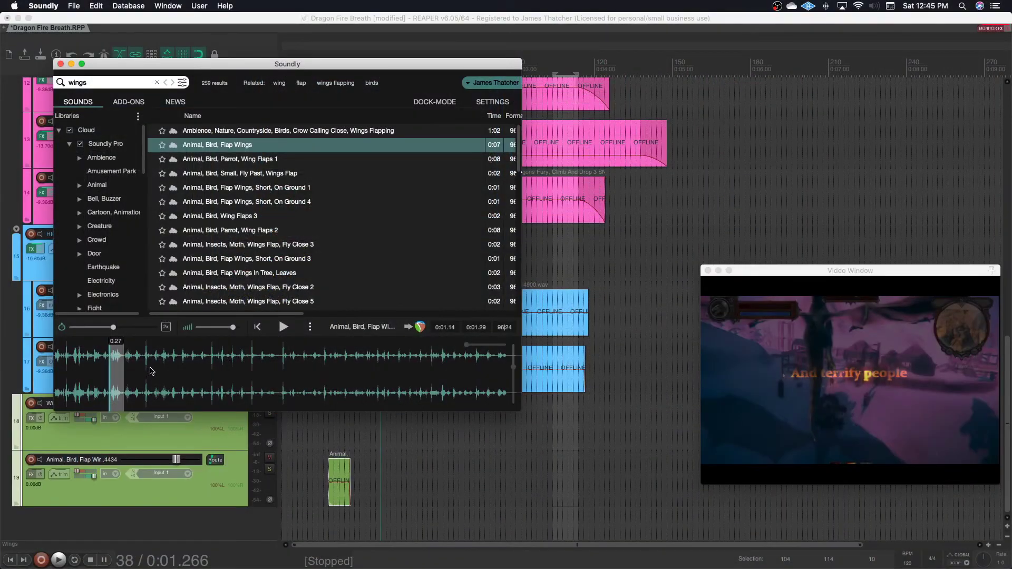
{"action": "left_click", "coordinate": [165, 373]}
{"action": "left_click", "coordinate": [283, 327]}
{"action": "left_click", "coordinate": [284, 327]}
{"action": "left_click", "coordinate": [283, 327]}
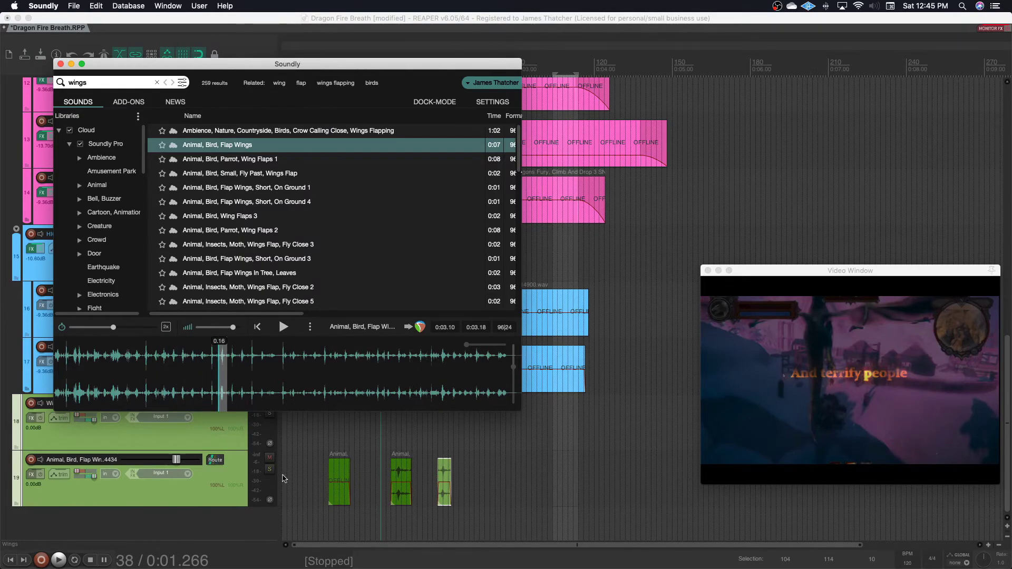
- Switch back to REAPER, mute the bird flap track, and play the project from near the start of the timeline
{"action": "left_click", "coordinate": [282, 479]}
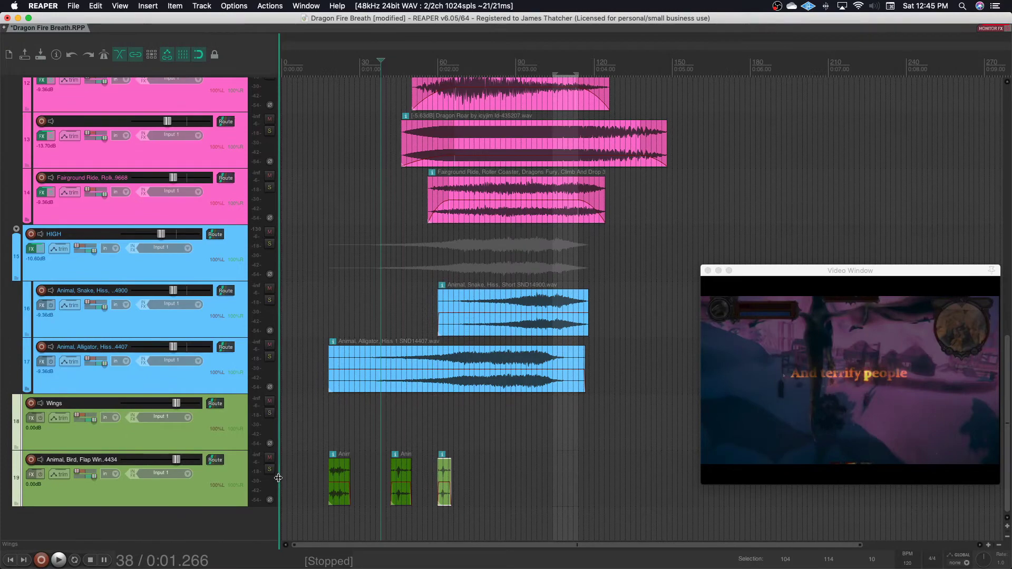
{"action": "key", "text": "space"}
{"action": "left_click", "coordinate": [294, 458]}
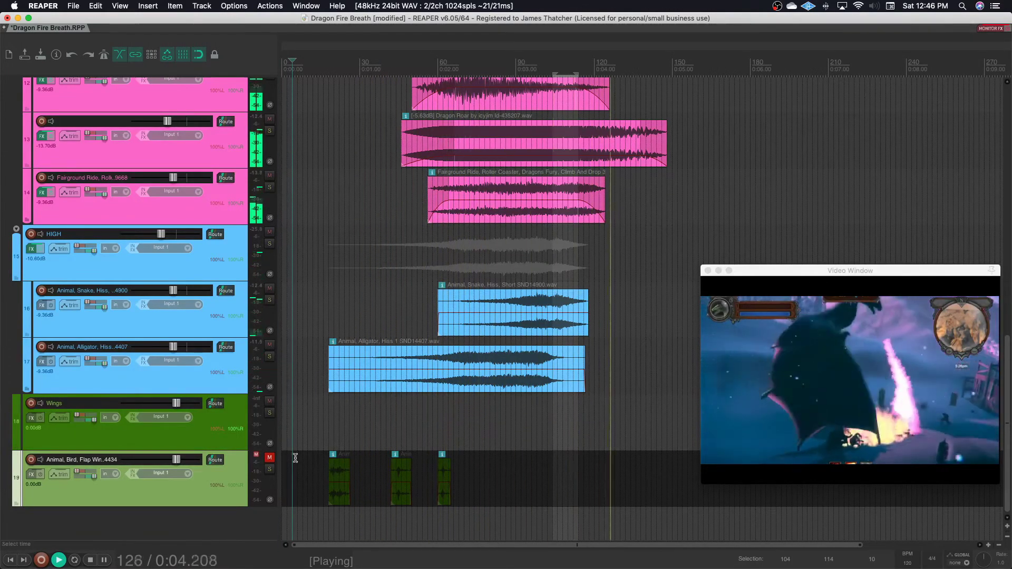
{"action": "key", "text": "space"}
- Step through the video to frame 42, where the first wing beat falls, and add a marker named Wing there
{"action": "left_click", "coordinate": [345, 430]}
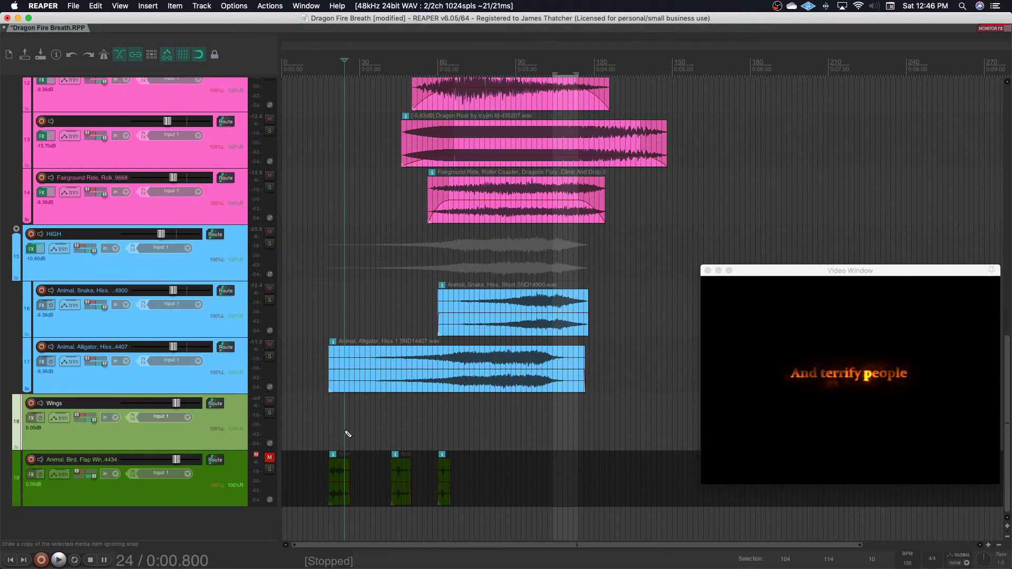
{"action": "key", "text": "Right"}
{"action": "key", "text": "Right"}
{"action": "key", "text": "Right"}
{"action": "key", "text": "Right"}
{"action": "key", "text": "Right"}
{"action": "key", "text": "Right"}
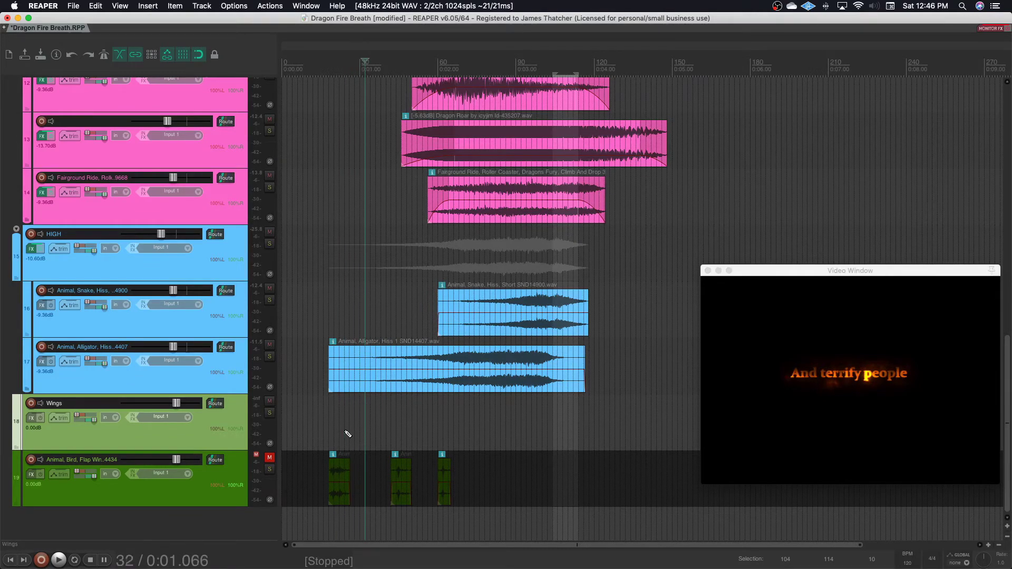
{"action": "key", "text": "Right"}
{"action": "key", "text": "Right"}
{"action": "key", "text": "Right"}
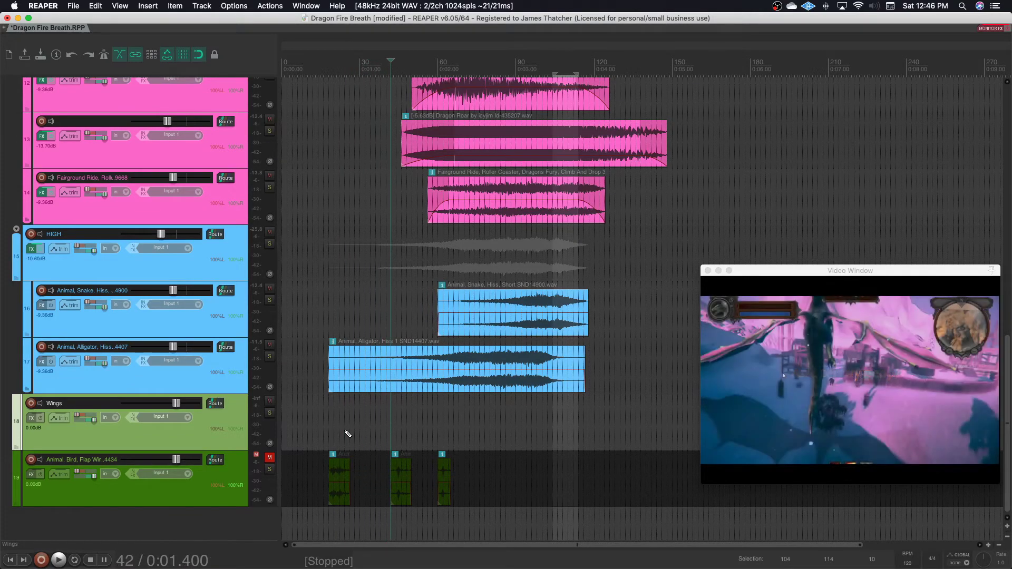
{"action": "key", "text": "Left"}
{"action": "key", "text": "Left"}
{"action": "key", "text": "Right"}
{"action": "key", "text": "Right"}
{"action": "key", "text": "shift+m"}
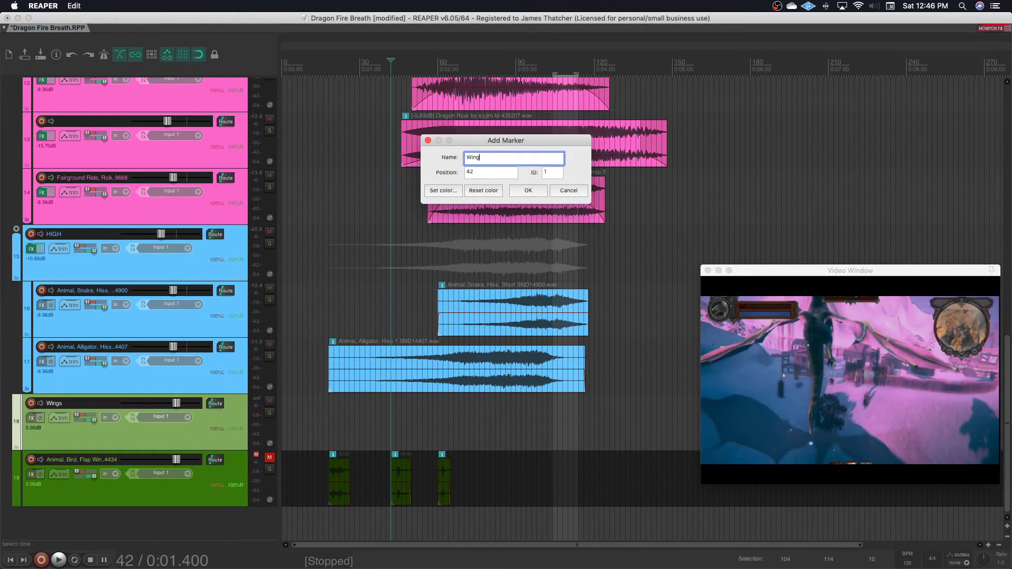
{"action": "key", "text": "Return"}
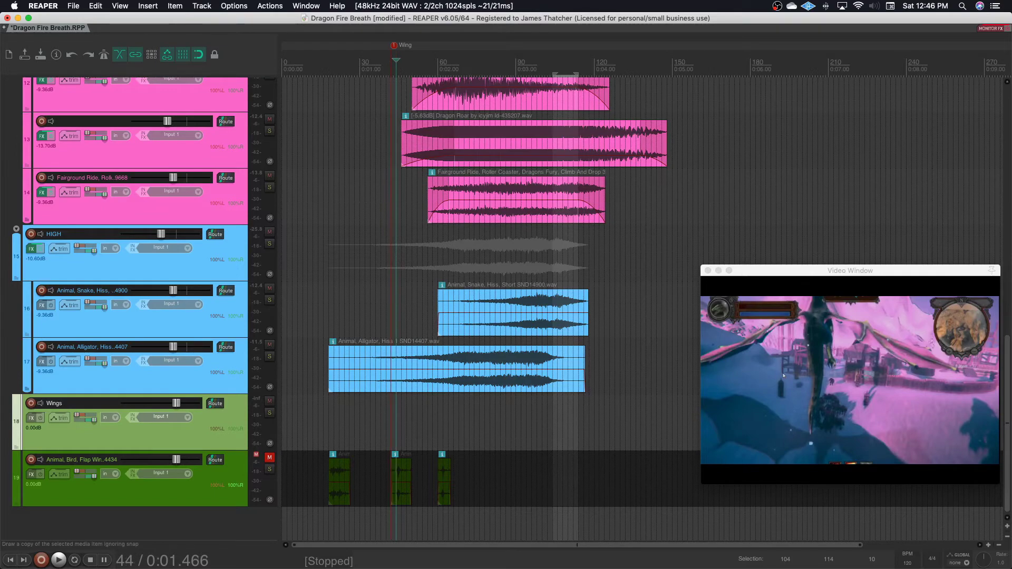
- Step forward through the video to the second wing beat at frame 74 and add another marker named Wing
{"action": "key", "text": "Right"}
{"action": "key", "text": "Right"}
{"action": "key", "text": "Right"}
{"action": "key", "text": "Right"}
{"action": "key", "text": "Right"}
{"action": "key", "text": "Right"}
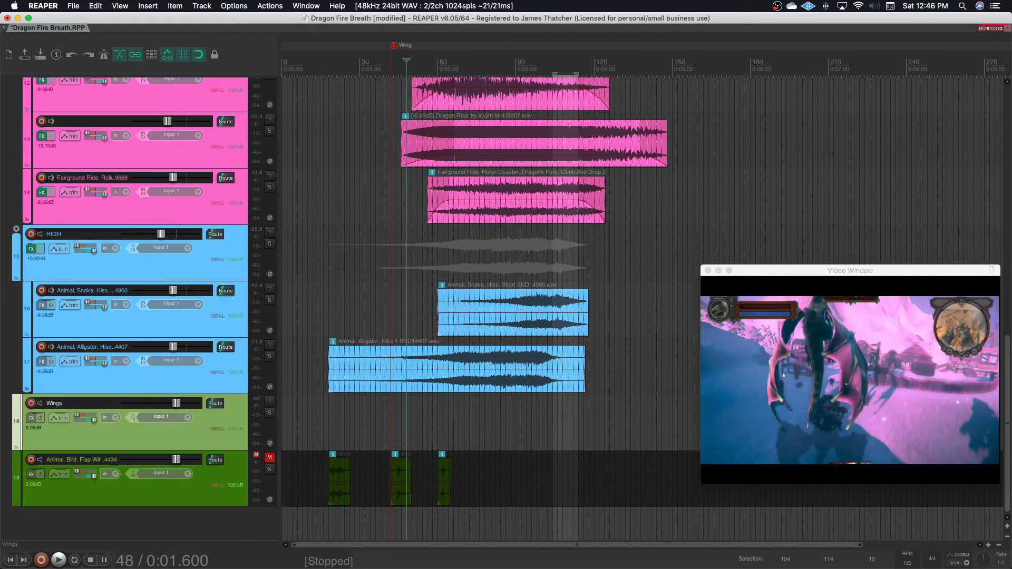
{"action": "key", "text": "Right"}
{"action": "key", "text": "Right"}
{"action": "key", "text": "Right"}
{"action": "key", "text": "Right"}
{"action": "key", "text": "Right"}
{"action": "key", "text": "Right"}
{"action": "key", "text": "Right"}
{"action": "key", "text": "Right"}
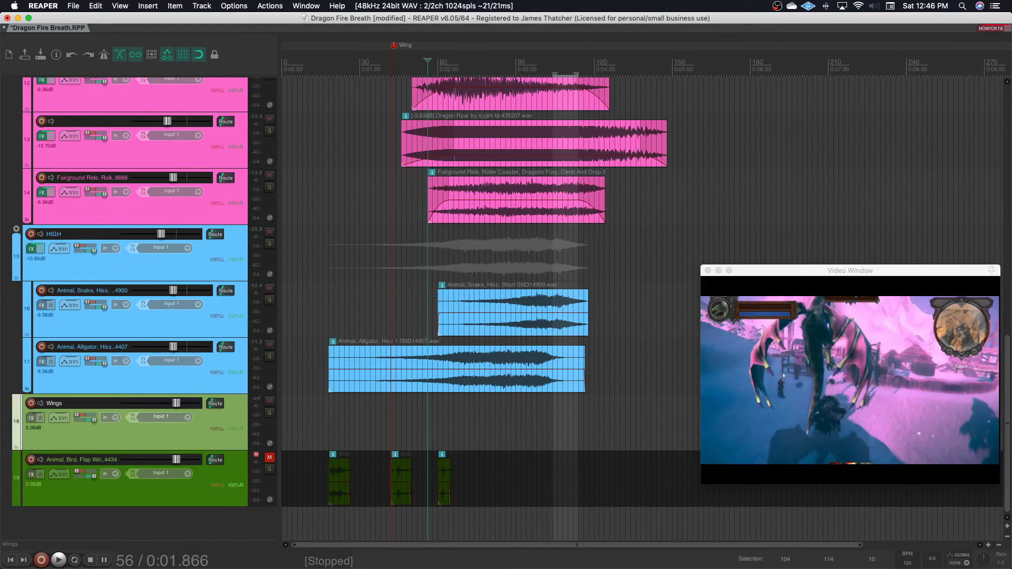
{"action": "key", "text": "Right"}
{"action": "key", "text": "Right"}
{"action": "key", "text": "Right"}
{"action": "key", "text": "Right"}
{"action": "key", "text": "Right"}
{"action": "key", "text": "Right"}
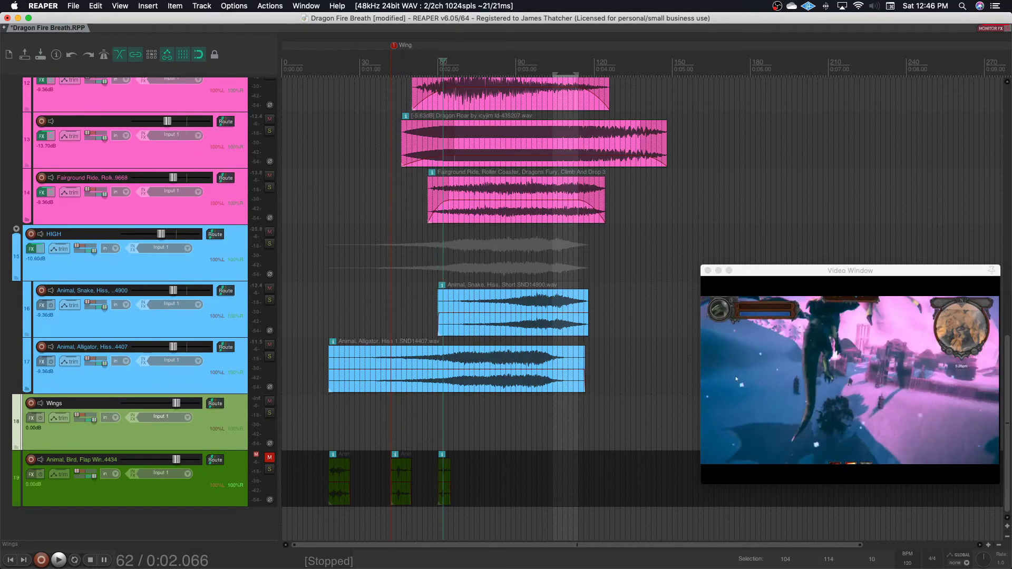
{"action": "key", "text": "Right"}
{"action": "key", "text": "Right"}
{"action": "key", "text": "Right"}
{"action": "key", "text": "Right"}
{"action": "key", "text": "Right"}
{"action": "key", "text": "Right"}
{"action": "key", "text": "Right"}
{"action": "key", "text": "Right"}
{"action": "key", "text": "Right"}
{"action": "key", "text": "Right"}
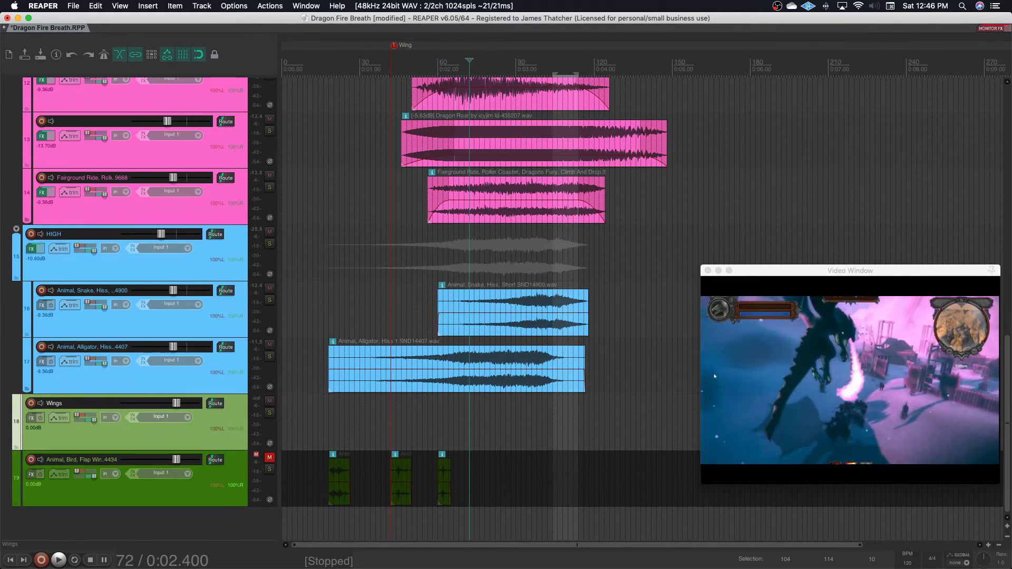
{"action": "key", "text": "Right"}
{"action": "key", "text": "Right"}
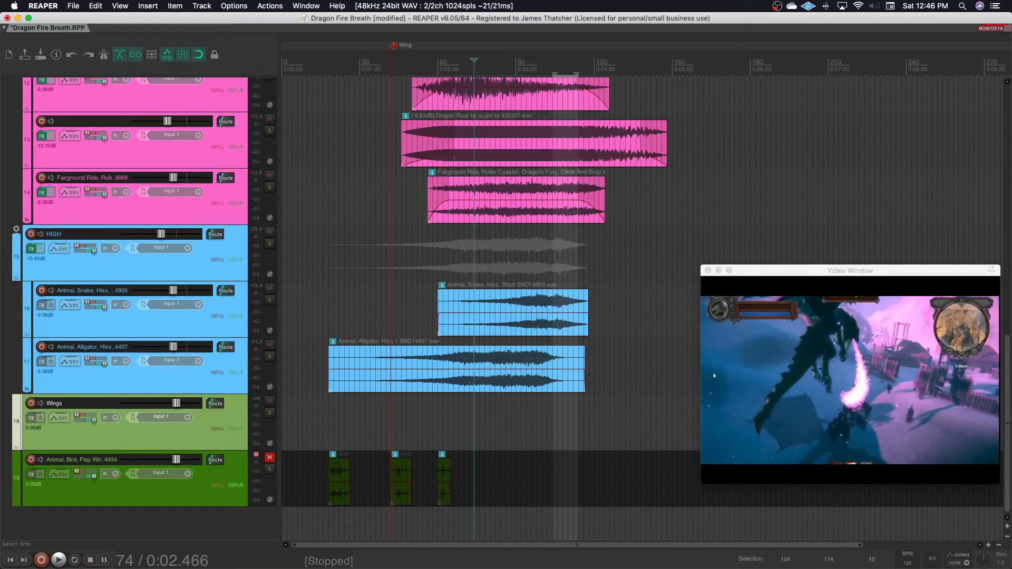
{"action": "key", "text": "shift+m"}
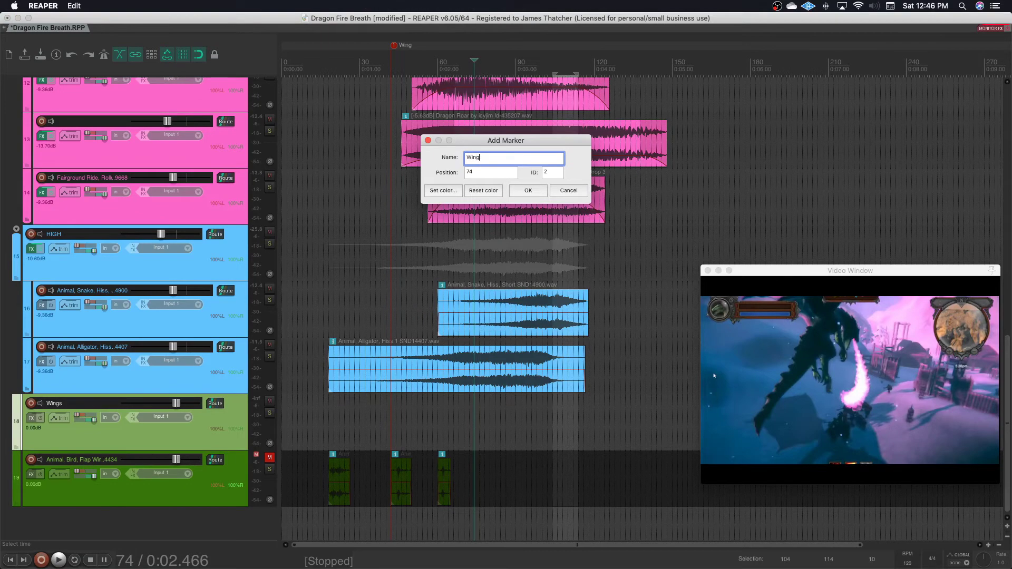
{"action": "key", "text": "Return"}
- Step forward through the video to the third wing beat at frame 116 and add a third marker named Wing
{"action": "key", "text": "Right"}
{"action": "key", "text": "Right"}
{"action": "key", "text": "Right"}
{"action": "key", "text": "Right"}
{"action": "key", "text": "Right"}
{"action": "key", "text": "Right"}
{"action": "key", "text": "Right"}
{"action": "key", "text": "Right"}
{"action": "key", "text": "Right"}
{"action": "key", "text": "Right"}
{"action": "key", "text": "Right"}
{"action": "key", "text": "Right"}
{"action": "key", "text": "Right"}
{"action": "key", "text": "Right"}
{"action": "key", "text": "Right"}
{"action": "key", "text": "Right"}
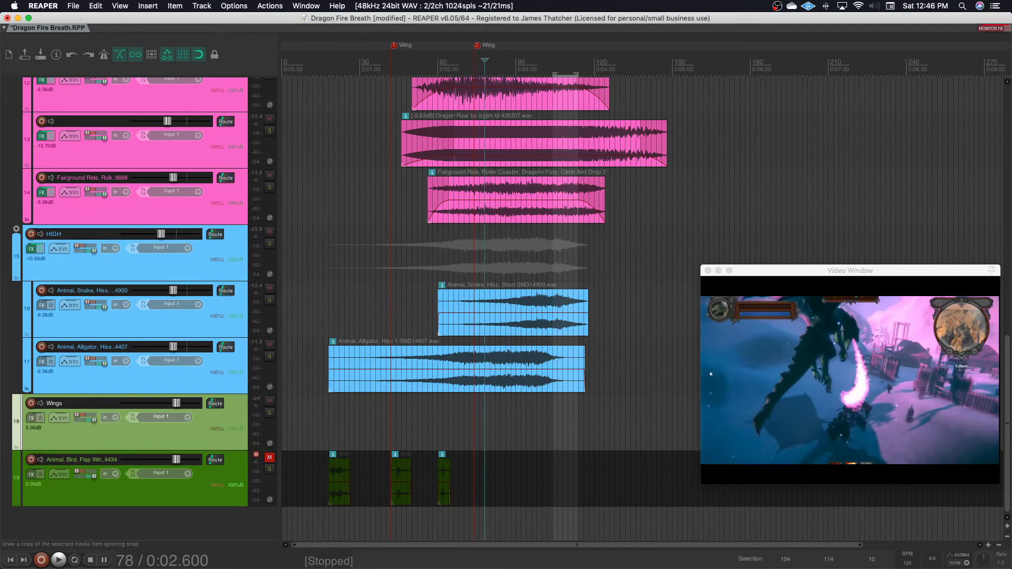
{"action": "key", "text": "Right"}
{"action": "key", "text": "Right"}
{"action": "key", "text": "Right"}
{"action": "key", "text": "Right"}
{"action": "key", "text": "Right"}
{"action": "key", "text": "Right"}
{"action": "key", "text": "Right"}
{"action": "key", "text": "Right"}
{"action": "key", "text": "Right"}
{"action": "key", "text": "Right"}
{"action": "key", "text": "Right"}
{"action": "key", "text": "Right"}
{"action": "key", "text": "Right"}
{"action": "key", "text": "Right"}
{"action": "key", "text": "Right"}
{"action": "key", "text": "Right"}
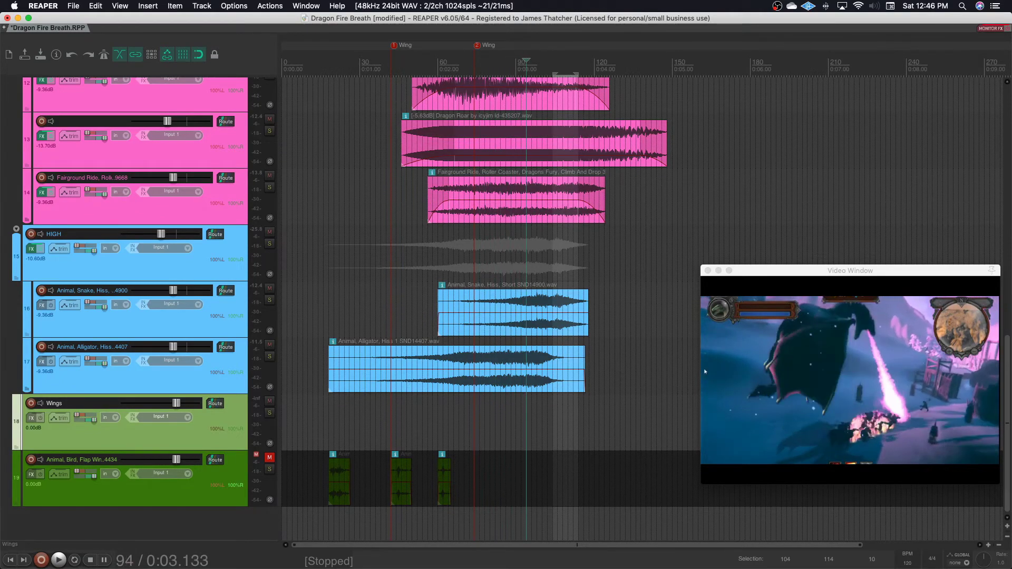
{"action": "key", "text": "Right"}
{"action": "key", "text": "Right"}
{"action": "key", "text": "Right"}
{"action": "key", "text": "Right"}
{"action": "key", "text": "Right"}
{"action": "key", "text": "Right"}
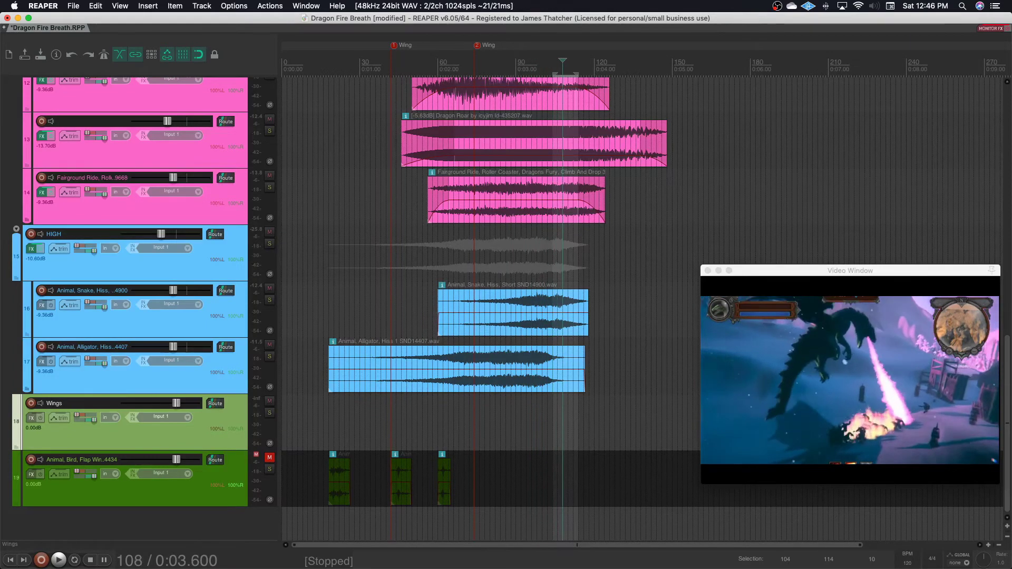
{"action": "key", "text": "Right"}
{"action": "key", "text": "Right"}
{"action": "key", "text": "Right"}
{"action": "key", "text": "Right"}
{"action": "key", "text": "Right"}
{"action": "key", "text": "Right"}
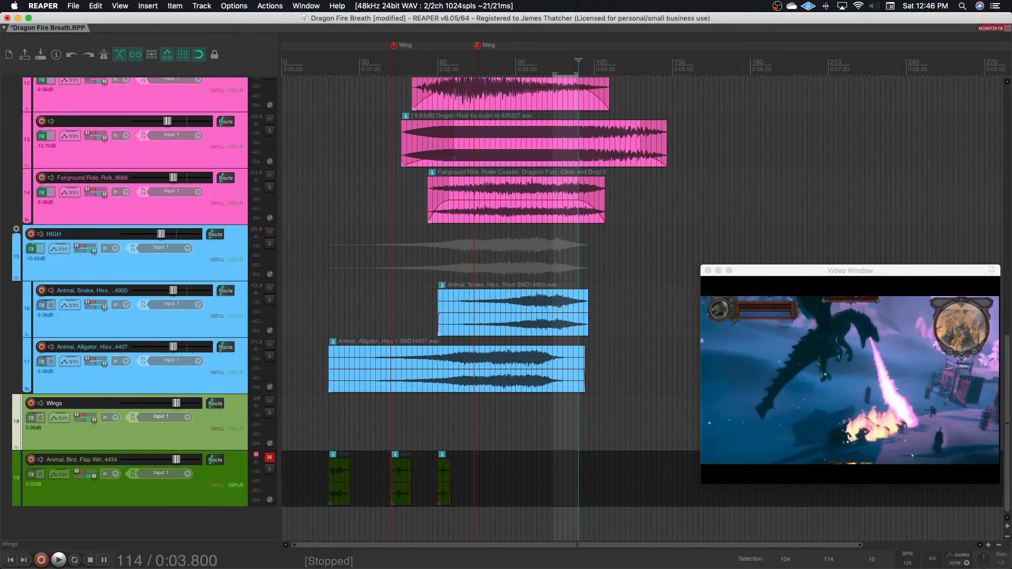
{"action": "key", "text": "Left"}
{"action": "key", "text": "Left"}
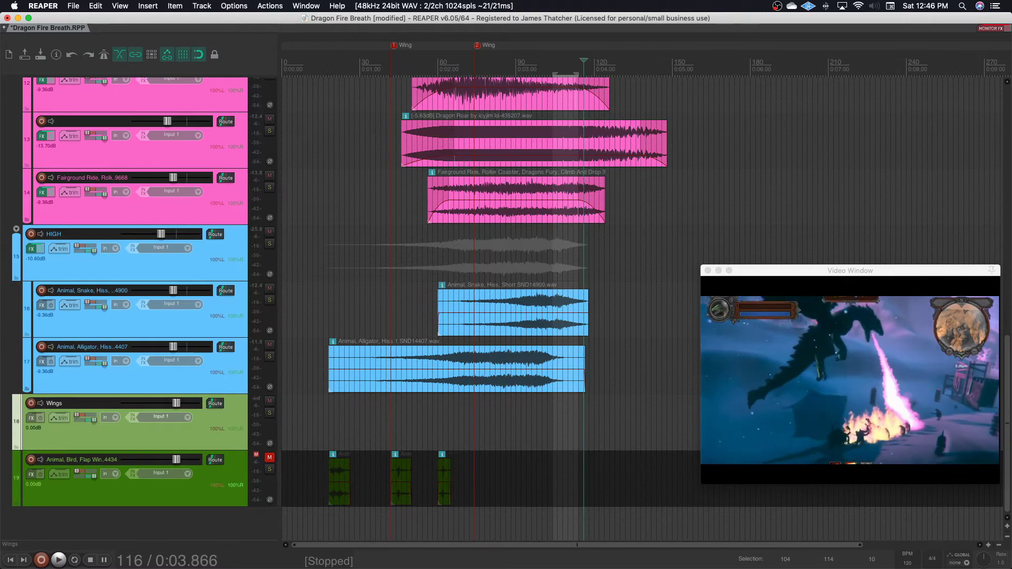
{"action": "key", "text": "shift+m"}
{"action": "key", "text": "Return"}
- Align the three bird flap clips with the three Wing markers and unmute the bird flap track
{"action": "mouse_move", "coordinate": [444, 497]}
{"action": "left_mouse_down"}
{"action": "mouse_move", "coordinate": [604, 495]}
{"action": "mouse_move", "coordinate": [594, 492]}
{"action": "left_mouse_up"}
{"action": "left_click_drag", "start_coordinate": [407, 494], "coordinate": [490, 495]}
{"action": "left_click_drag", "start_coordinate": [344, 496], "coordinate": [405, 494]}
{"action": "left_click", "coordinate": [270, 458]}
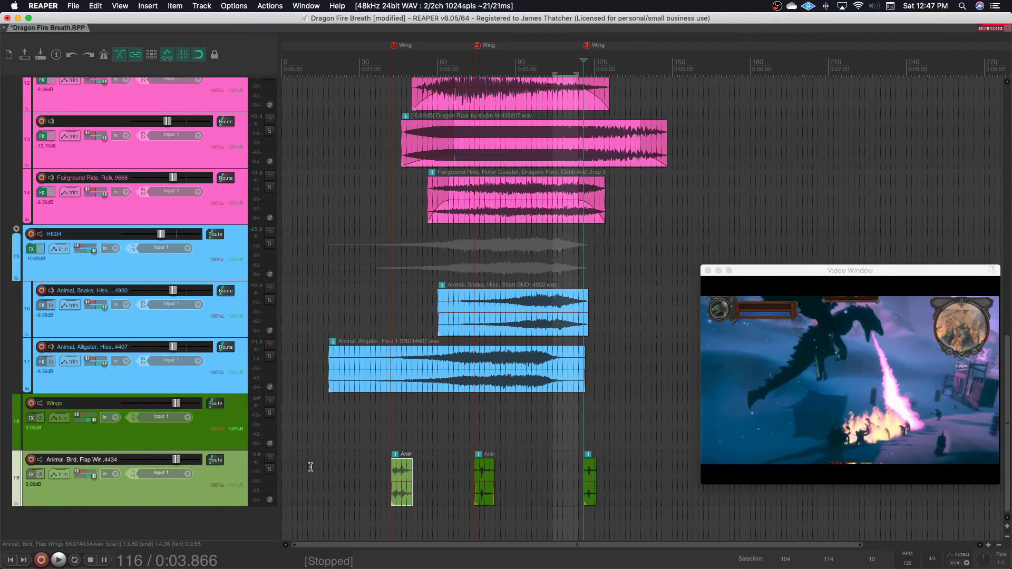
- Add a section of Soundly's Animal, Bird, Parrot, Wing Flaps 1 on a new track at the first Wing marker and color the track Fern
{"action": "left_click", "coordinate": [797, 556]}
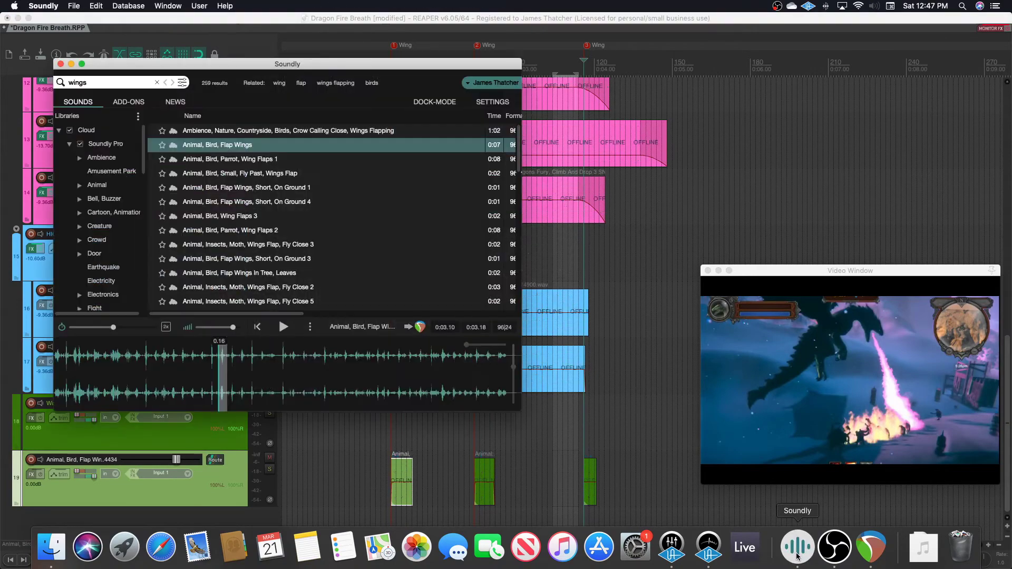
{"action": "left_click", "coordinate": [232, 159]}
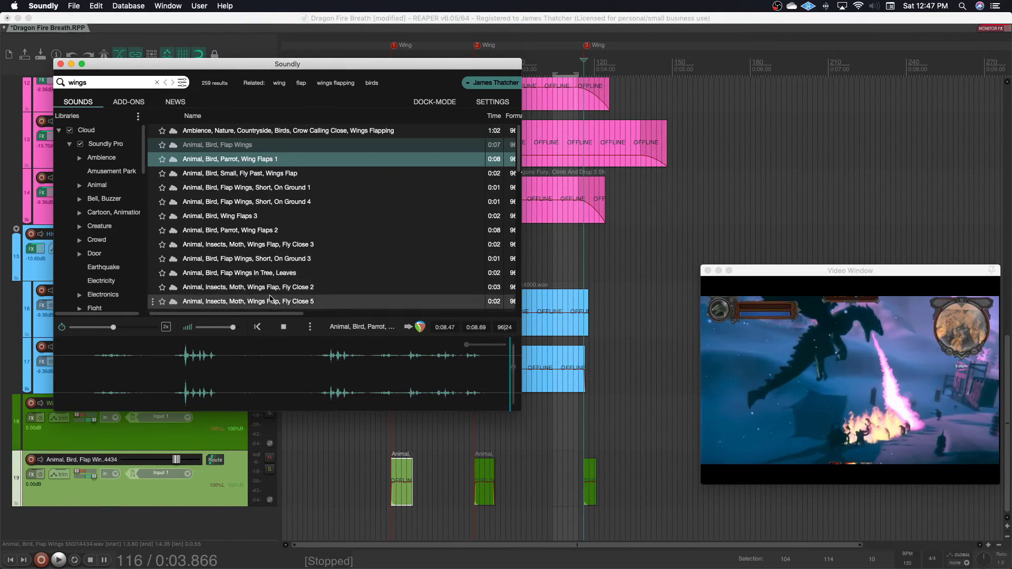
{"action": "left_click_drag", "start_coordinate": [172, 359], "coordinate": [226, 360]}
{"action": "left_click_drag", "start_coordinate": [244, 395], "coordinate": [241, 526]}
{"action": "key", "text": "shift+c"}
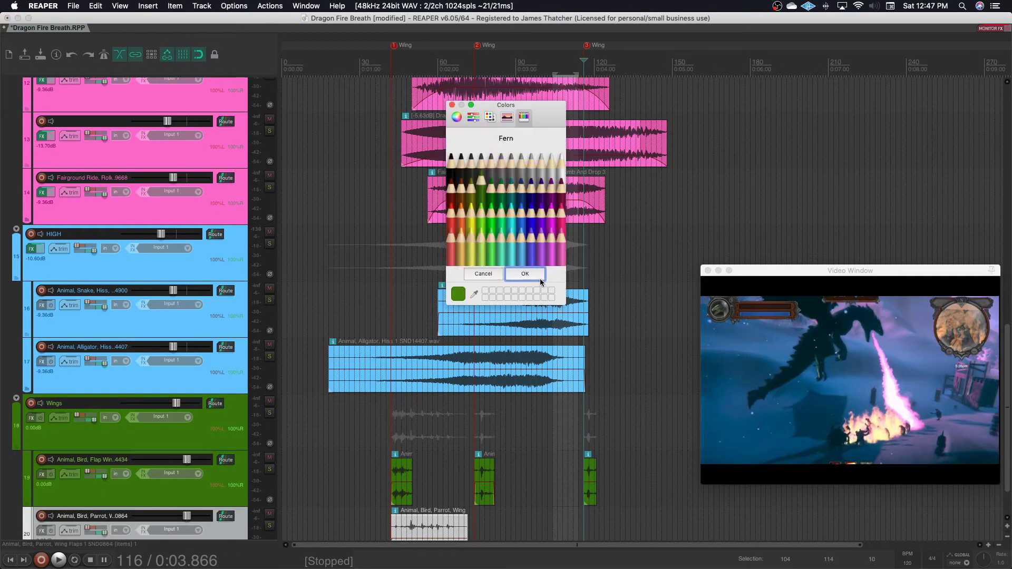
{"action": "left_click", "coordinate": [541, 282]}
- Add two more Parrot, Wing Flaps 1 sections at the second and third Wing markers, and raise the third clip's volume by 4.28 dB
{"action": "left_click_drag", "start_coordinate": [305, 358], "coordinate": [474, 535]}
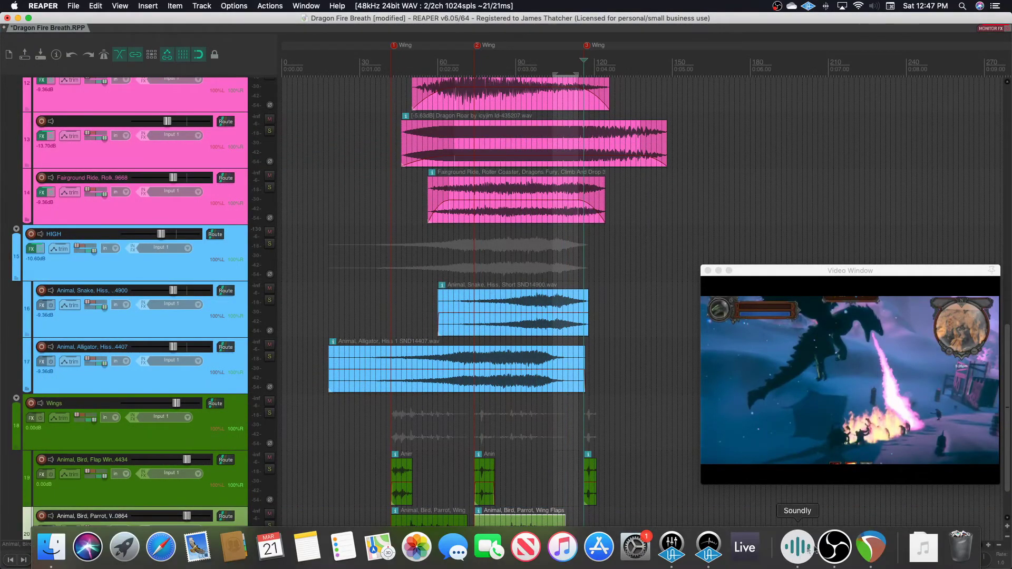
{"action": "left_click", "coordinate": [796, 551]}
{"action": "left_click", "coordinate": [283, 327]}
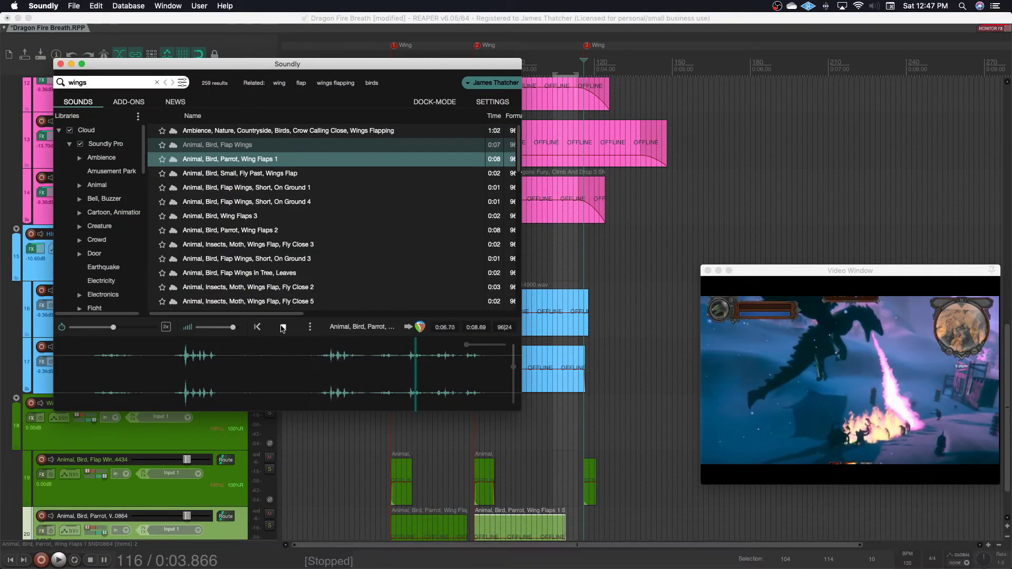
{"action": "left_click_drag", "start_coordinate": [404, 369], "coordinate": [602, 535]}
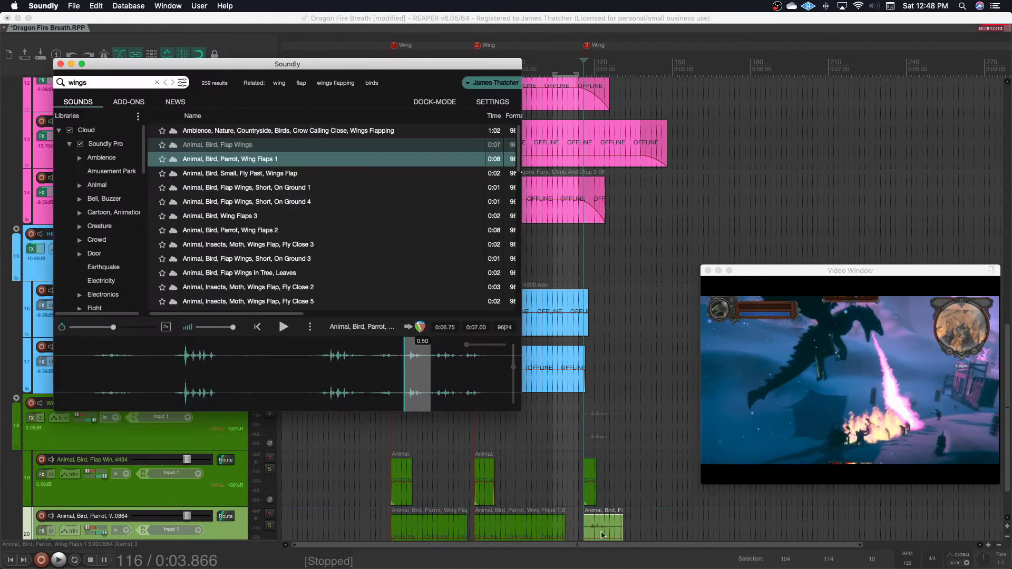
{"action": "scroll", "coordinate": [604, 532], "scroll_direction": "down", "scroll_amount": 2}
{"action": "left_click_drag", "start_coordinate": [601, 465], "coordinate": [601, 456]}
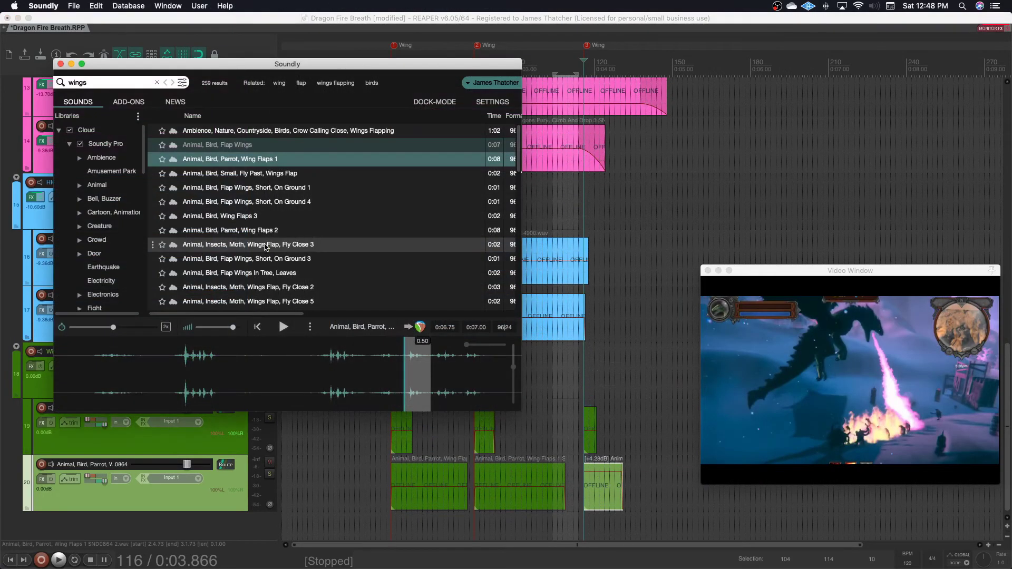
- Preview Animal, Bird, Flap Wings, Short, On Ground 1 in Soundly and transfer it to a new REAPER track at the first Wing marker
{"action": "left_click", "coordinate": [260, 188]}
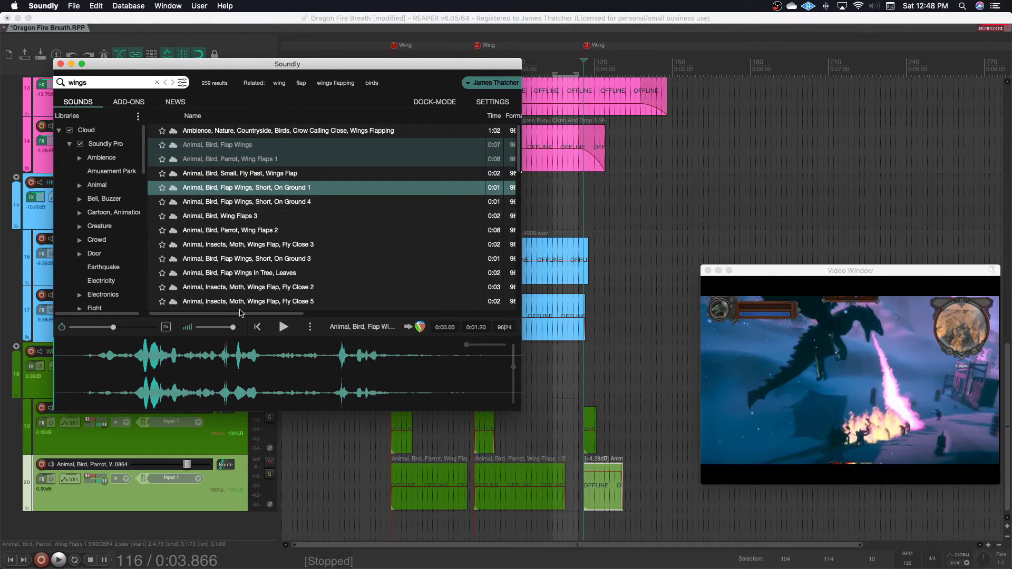
{"action": "left_click", "coordinate": [390, 527]}
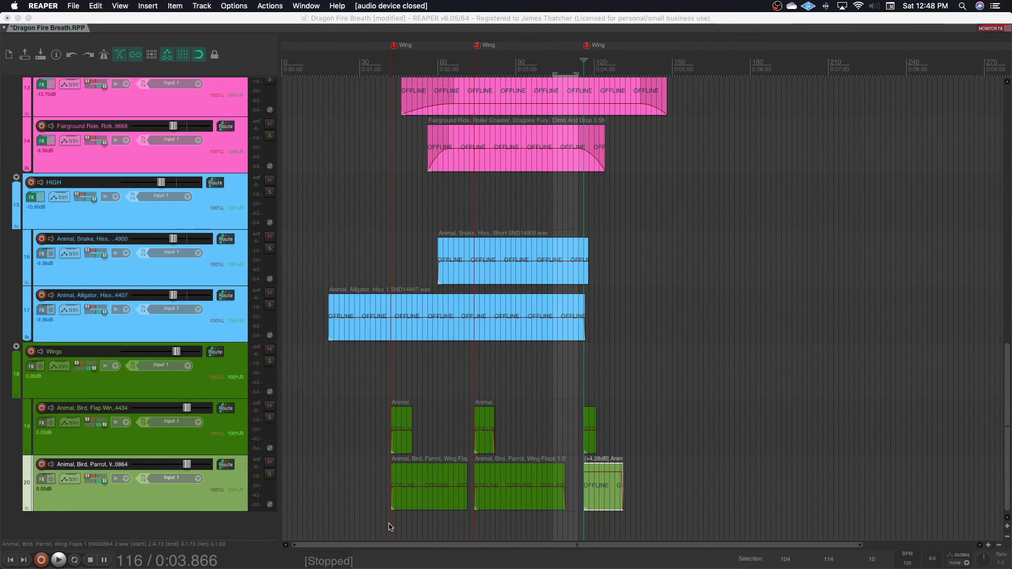
{"action": "left_click", "coordinate": [390, 527]}
{"action": "scroll", "coordinate": [390, 525], "scroll_direction": "down", "scroll_amount": 1}
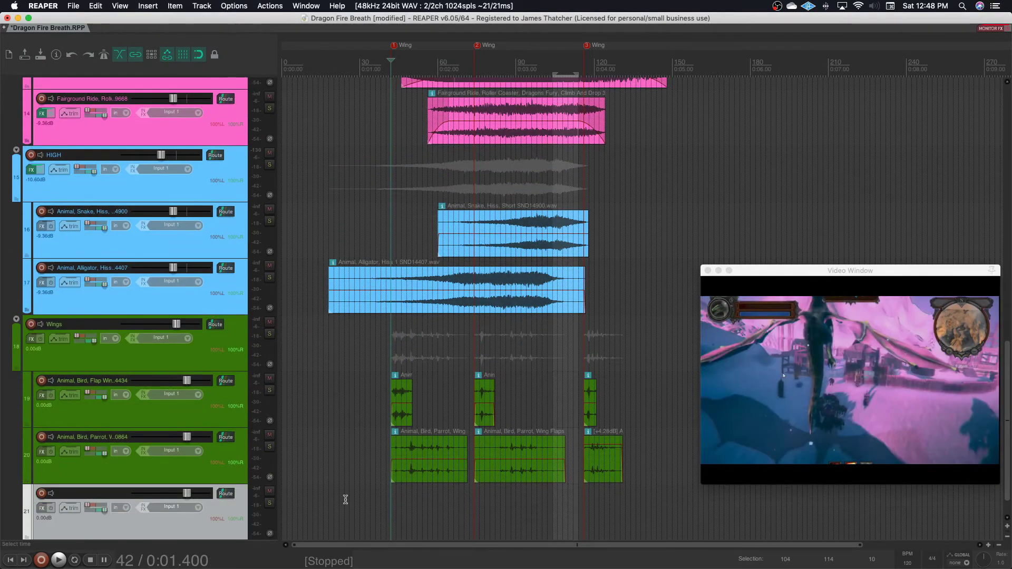
{"action": "left_click", "coordinate": [795, 542]}
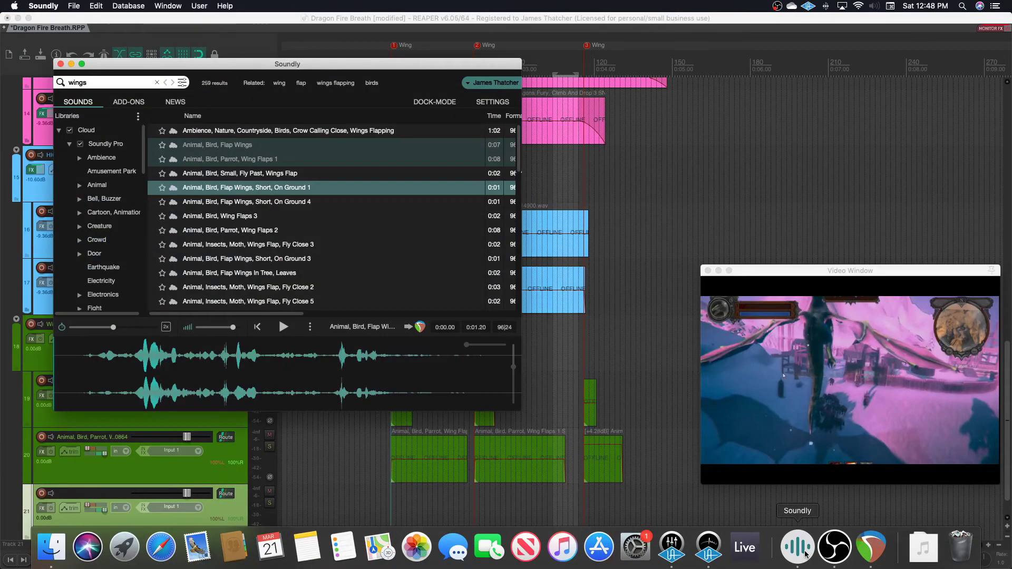
{"action": "left_click", "coordinate": [411, 327]}
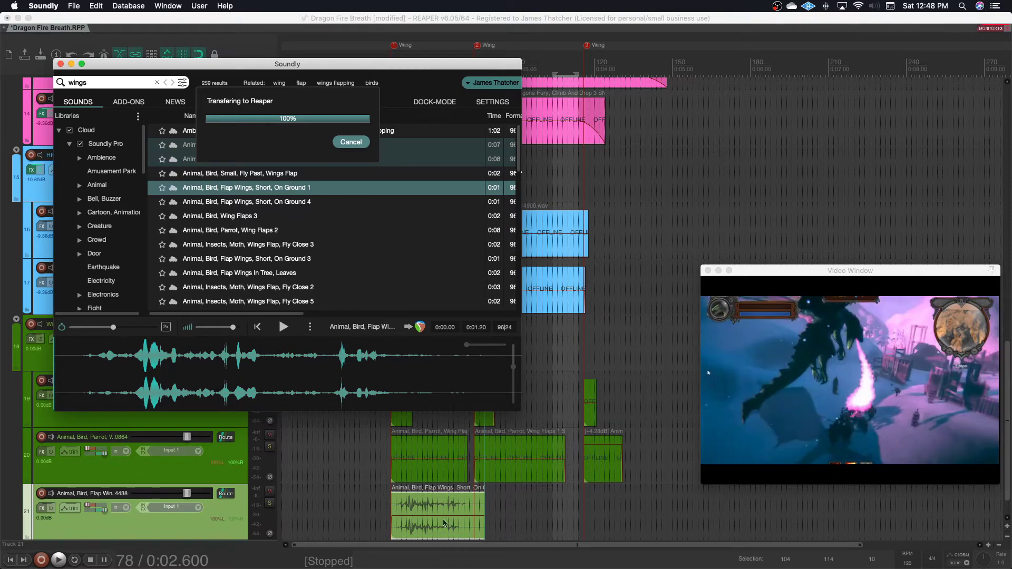
- Place copies of the On Ground 1 clip around the second and third Wing markers, with the first clip starting slightly before its marker
{"action": "left_click", "coordinate": [478, 517]}
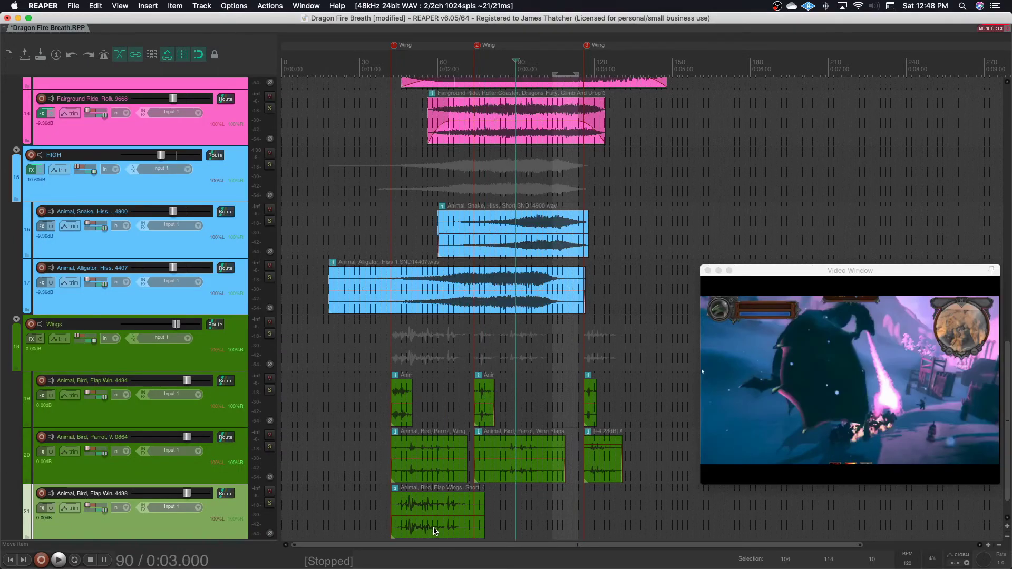
{"action": "mouse_move", "coordinate": [435, 531]}
{"action": "left_mouse_down"}
{"action": "mouse_move", "coordinate": [525, 525]}
{"action": "mouse_move", "coordinate": [439, 499]}
{"action": "mouse_move", "coordinate": [426, 512]}
{"action": "mouse_move", "coordinate": [445, 524]}
{"action": "left_mouse_up"}
{"action": "left_click_drag", "start_coordinate": [510, 528], "coordinate": [638, 526]}
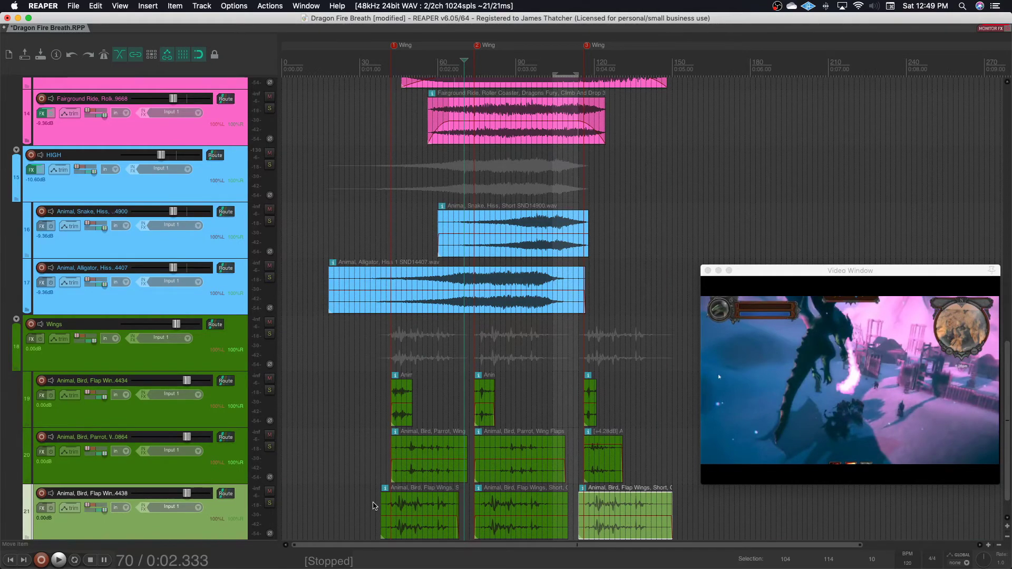
- Switch to Soundly, preview more wing sounds, and add three sections of Animal, Bird, Parrot, Wing Flaps 2 on a new track near the Wing markers
{"action": "key", "text": "super+Tab"}
{"action": "left_click", "coordinate": [254, 204]}
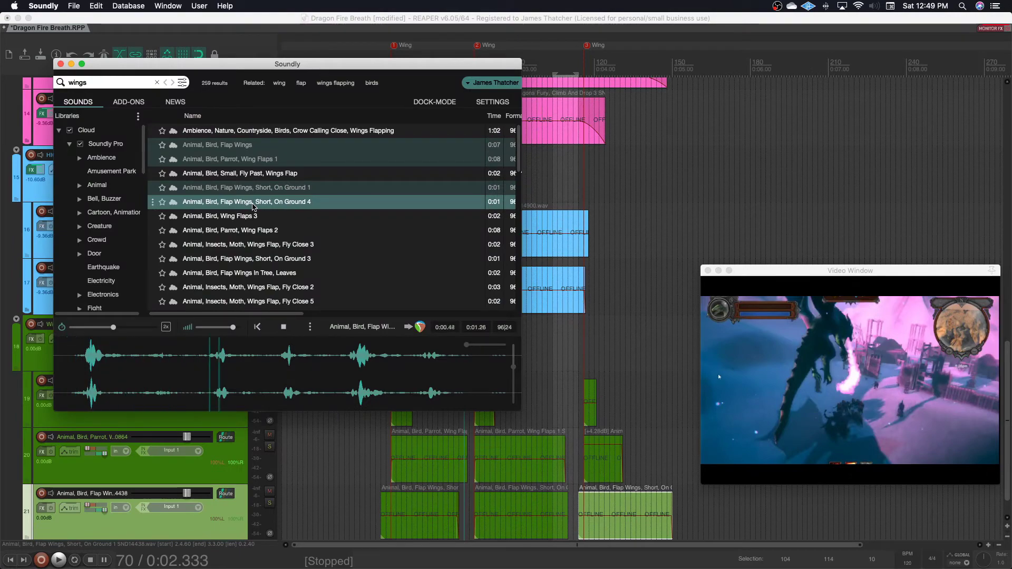
{"action": "left_click", "coordinate": [248, 216]}
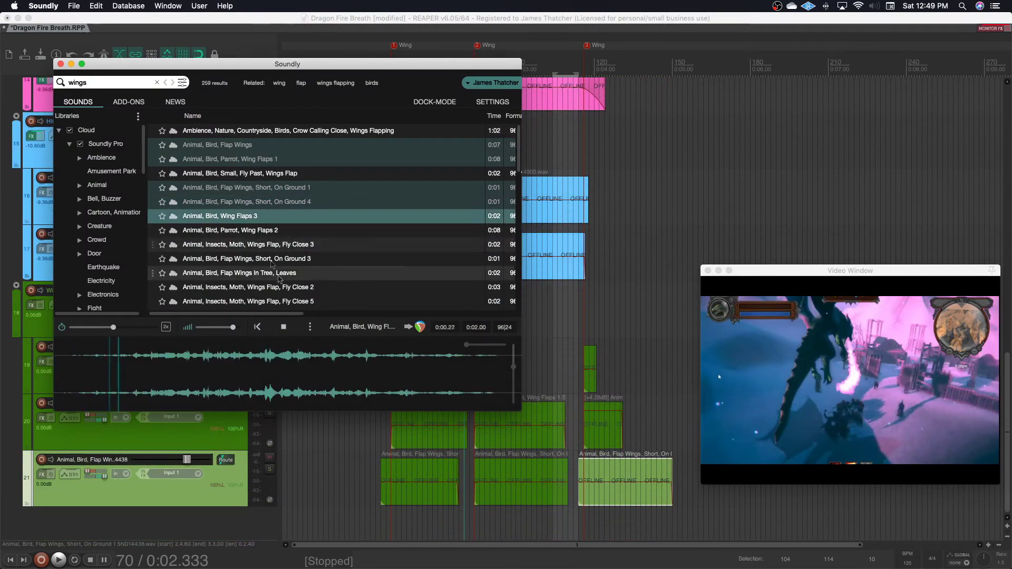
{"action": "left_click", "coordinate": [236, 232]}
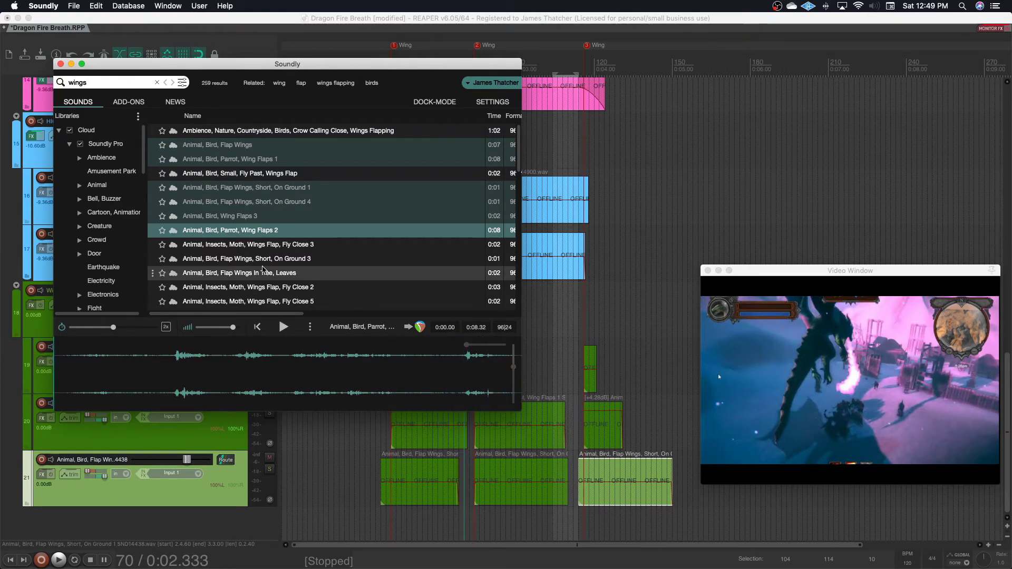
{"action": "left_click_drag", "start_coordinate": [173, 364], "coordinate": [391, 526]}
{"action": "left_click_drag", "start_coordinate": [233, 343], "coordinate": [283, 343]}
{"action": "left_click", "coordinate": [284, 327]}
{"action": "left_click_drag", "start_coordinate": [257, 383], "coordinate": [591, 514]}
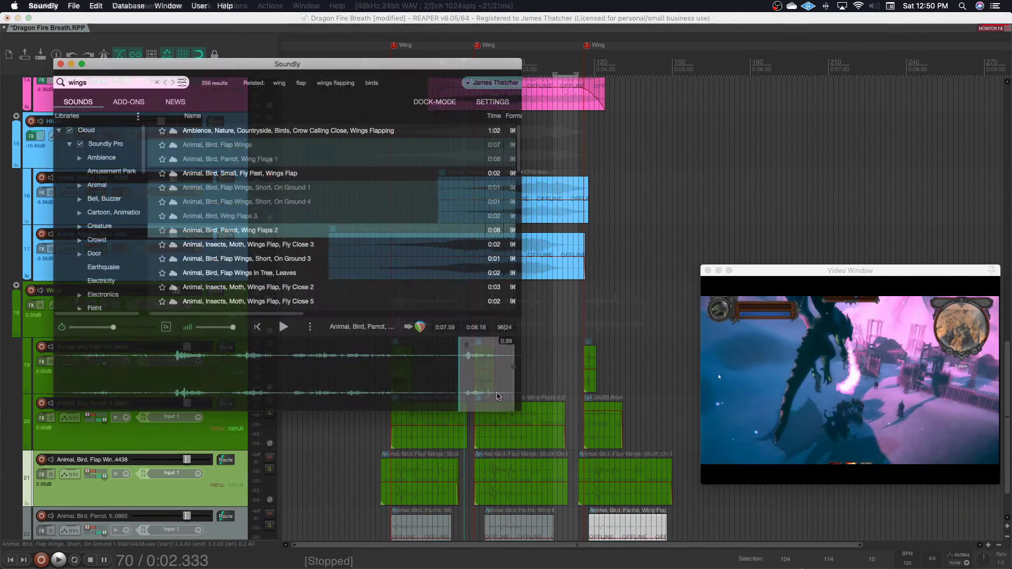
- Preview Animal, Bird, Flap Wings, Short, On Ground 3 and place copies on a new REAPER track at all three Wing markers
{"action": "left_click", "coordinate": [267, 245]}
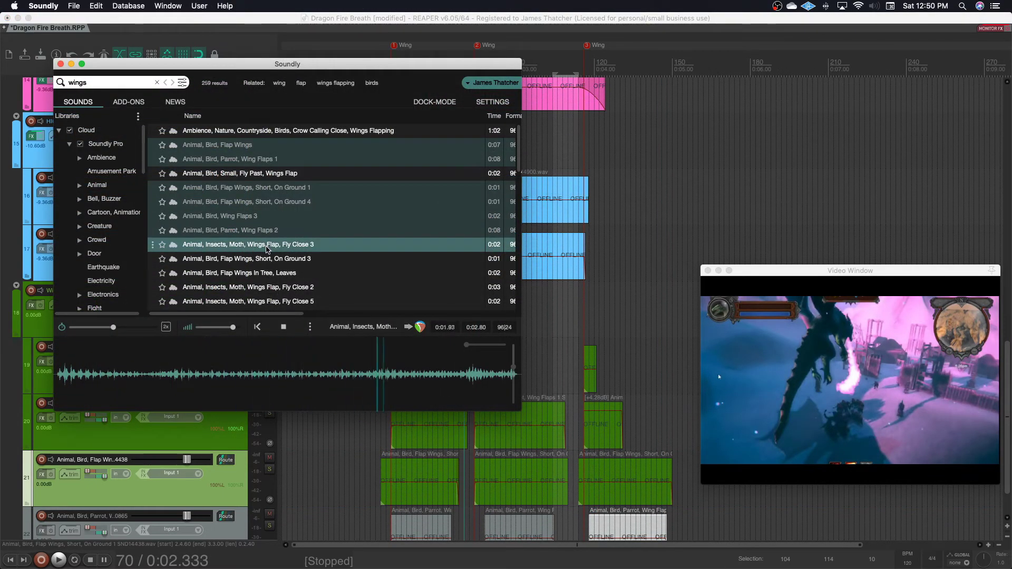
{"action": "left_click", "coordinate": [257, 259]}
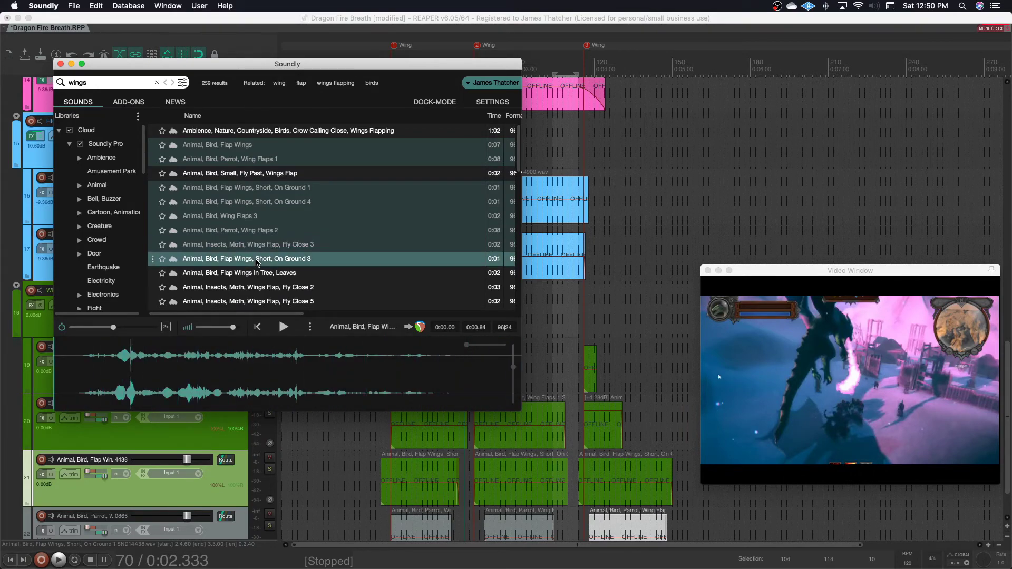
{"action": "scroll", "coordinate": [423, 454], "scroll_direction": "down", "scroll_amount": 1}
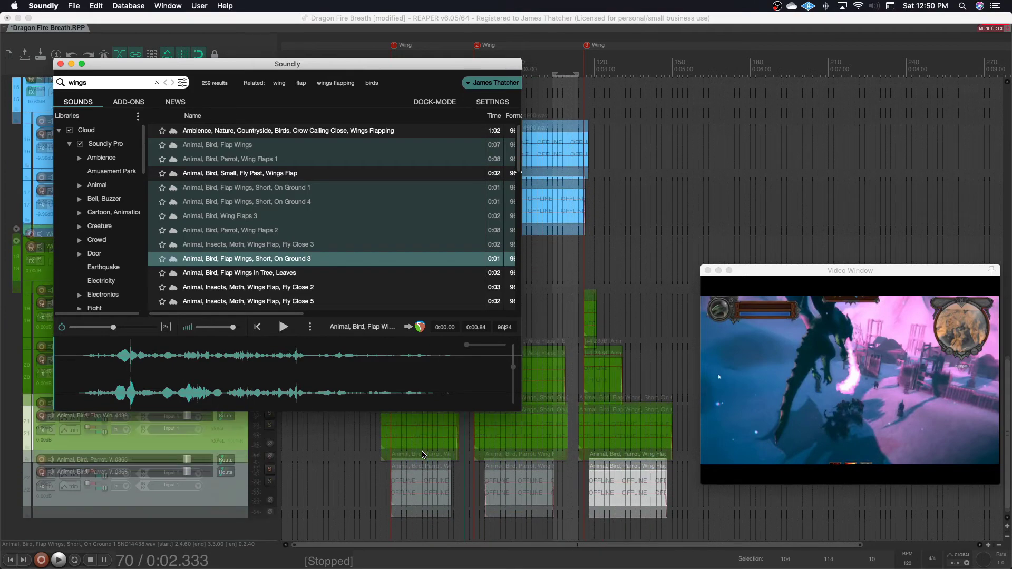
{"action": "left_click", "coordinate": [226, 462]}
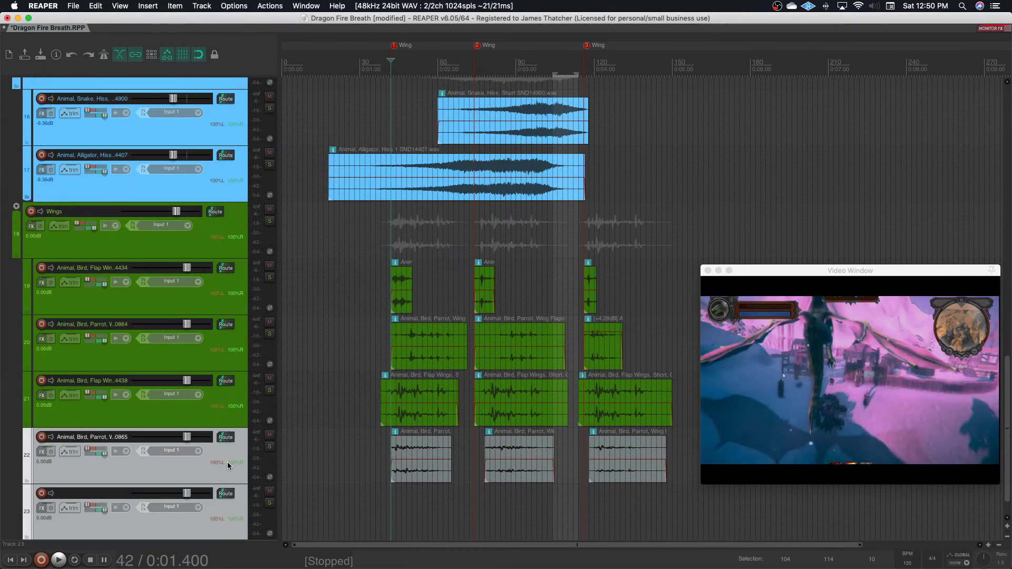
{"action": "key", "text": "super+t"}
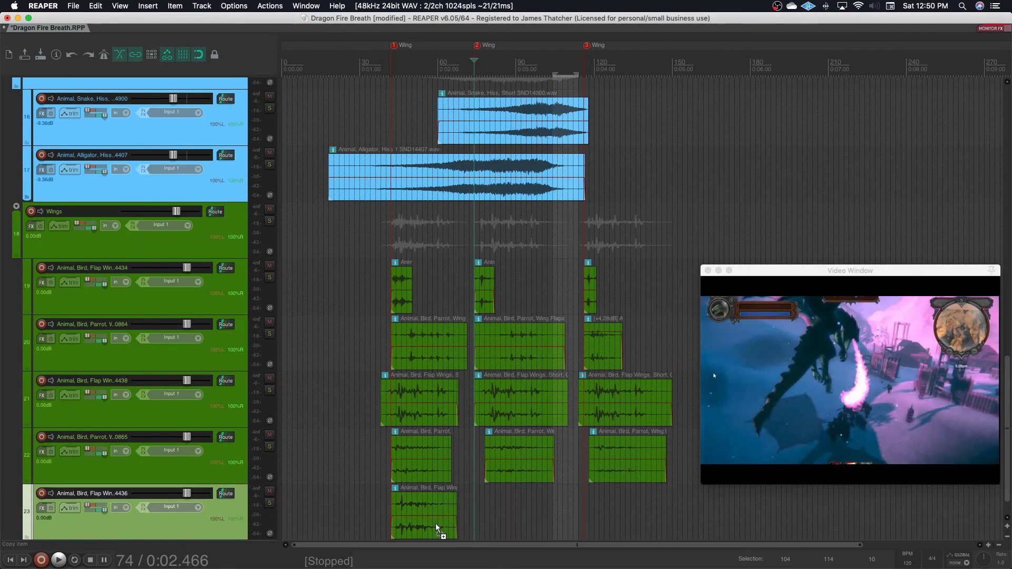
{"action": "left_click_drag", "start_coordinate": [435, 523], "coordinate": [624, 518]}
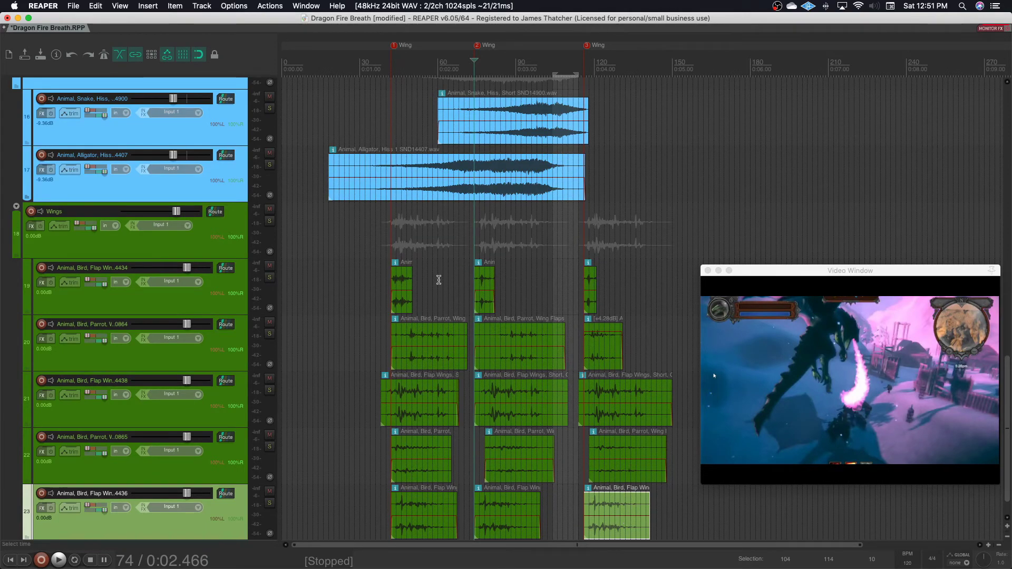
{"action": "scroll", "coordinate": [423, 310], "scroll_direction": "down", "scroll_amount": 2}
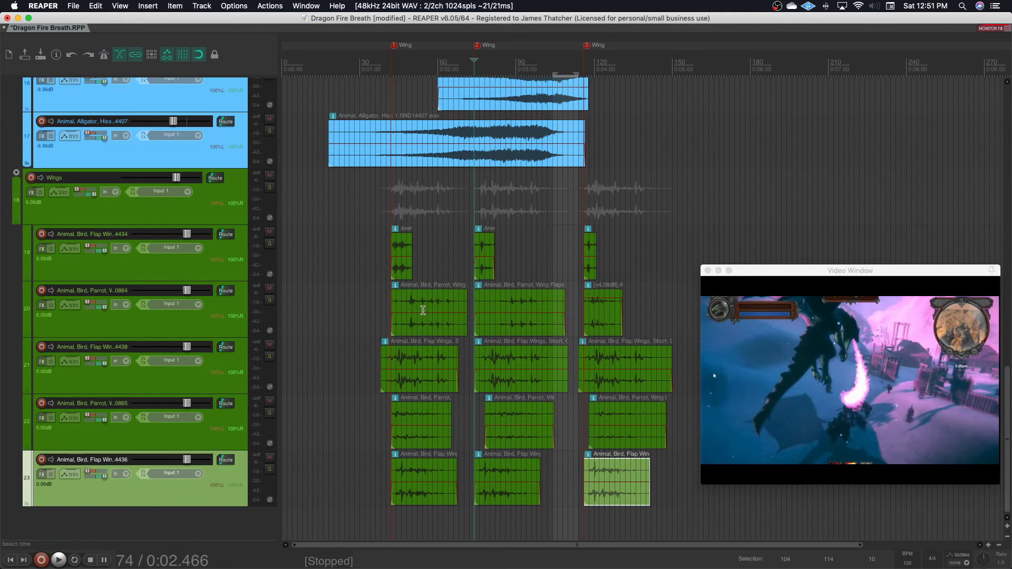
- Switch to Soundly and preview more wing sounds, through to Ambience, Nature, Countryside, Seagulls Close, Wings Flapping
{"action": "key", "text": "super+Tab"}
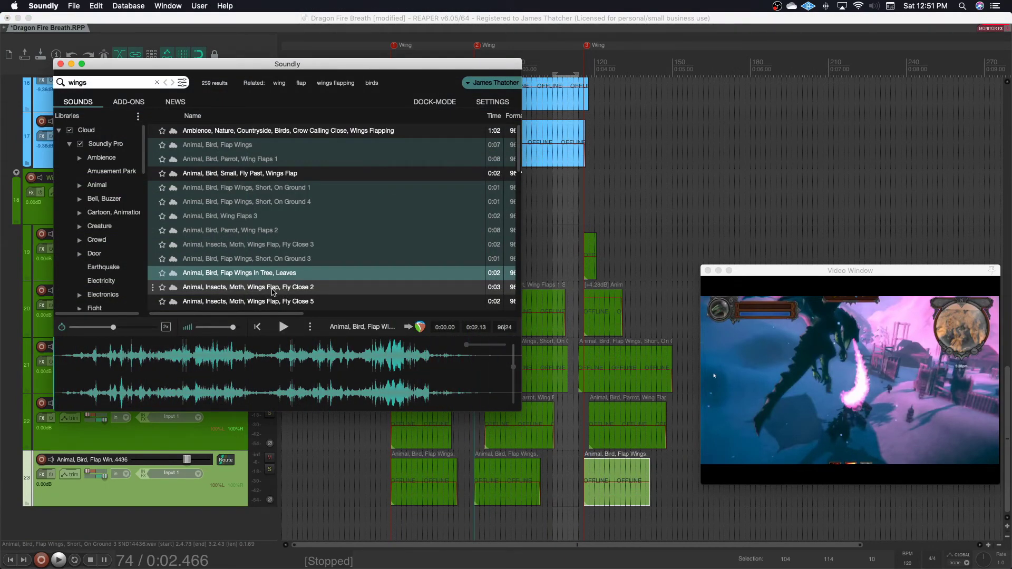
{"action": "left_click", "coordinate": [275, 290]}
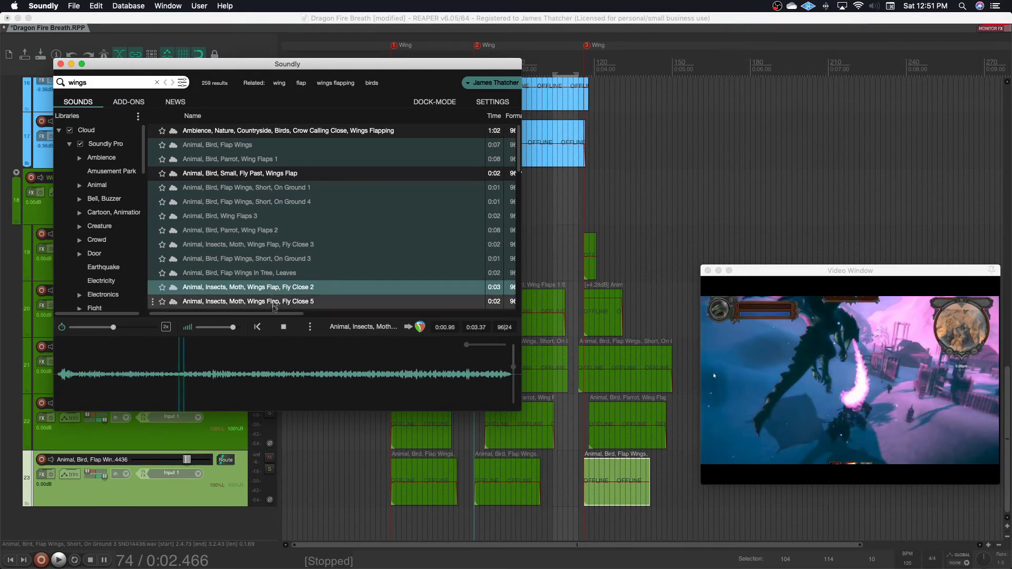
{"action": "scroll", "coordinate": [278, 264], "scroll_direction": "down", "scroll_amount": 5}
{"action": "left_click", "coordinate": [287, 227]}
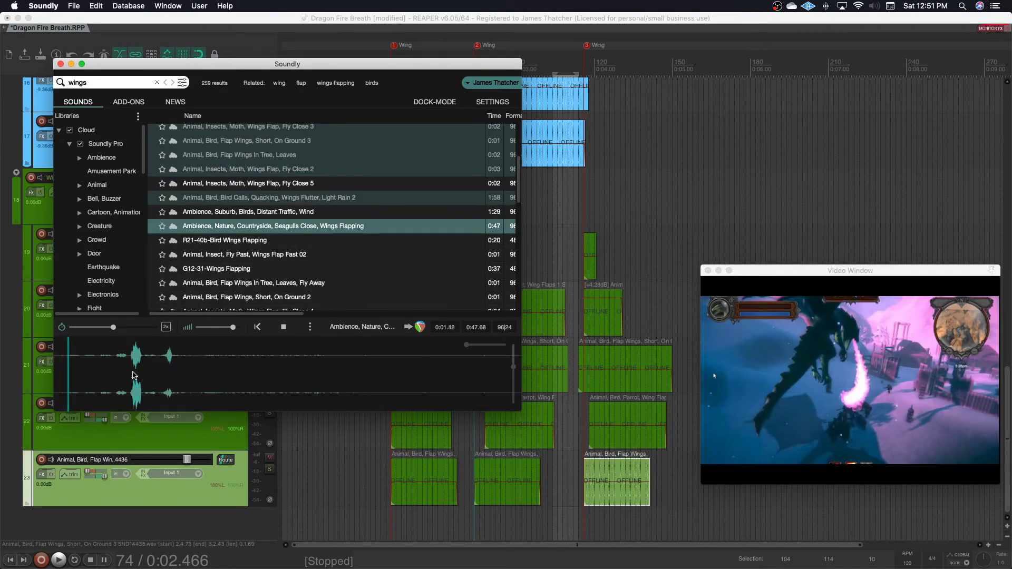
{"action": "left_click", "coordinate": [133, 375]}
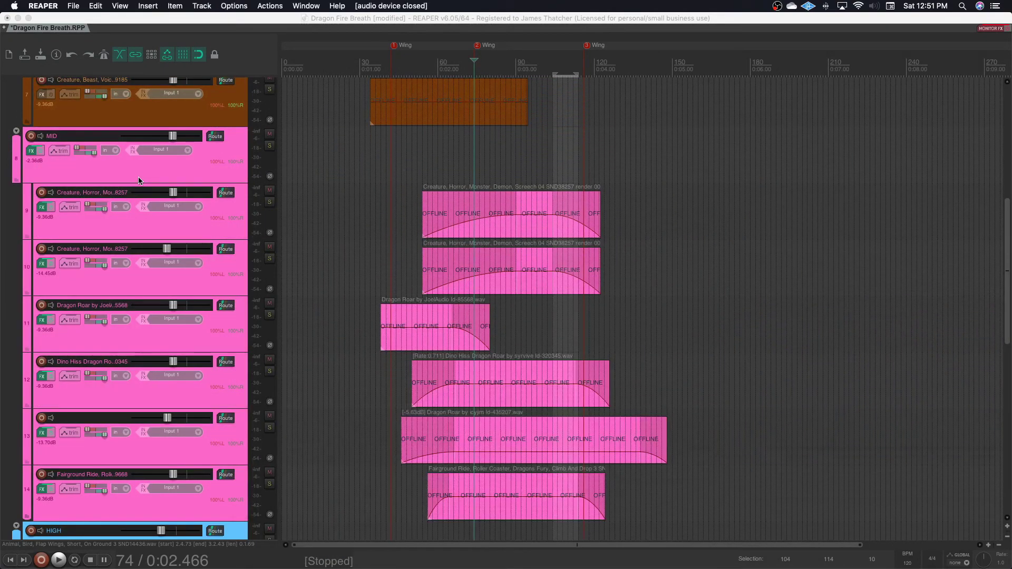
- Switch to REAPER, insert a new track directly below the MID folder track, and colour it Carnation
{"action": "left_click", "coordinate": [137, 169]}
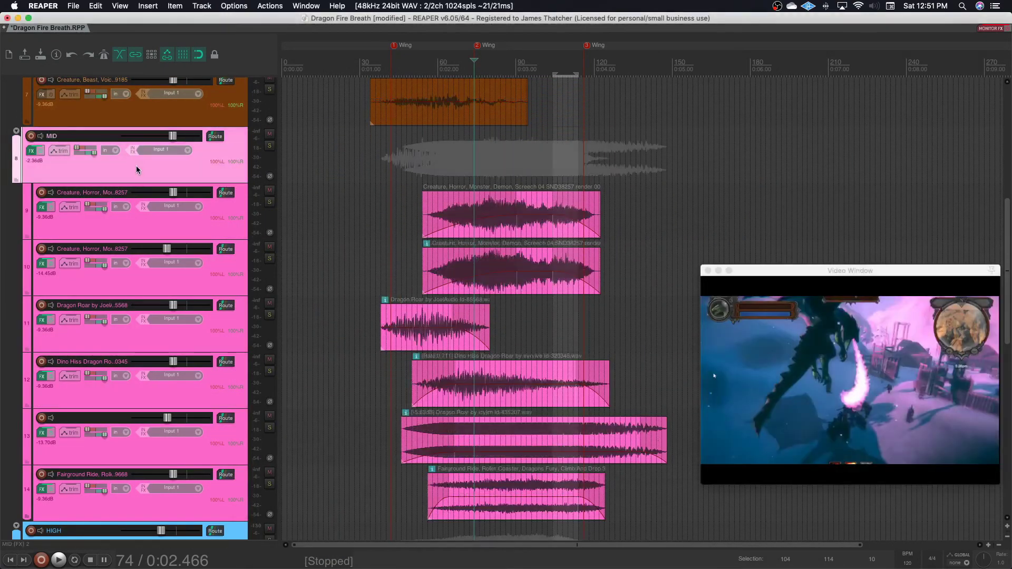
{"action": "key", "text": "super+t"}
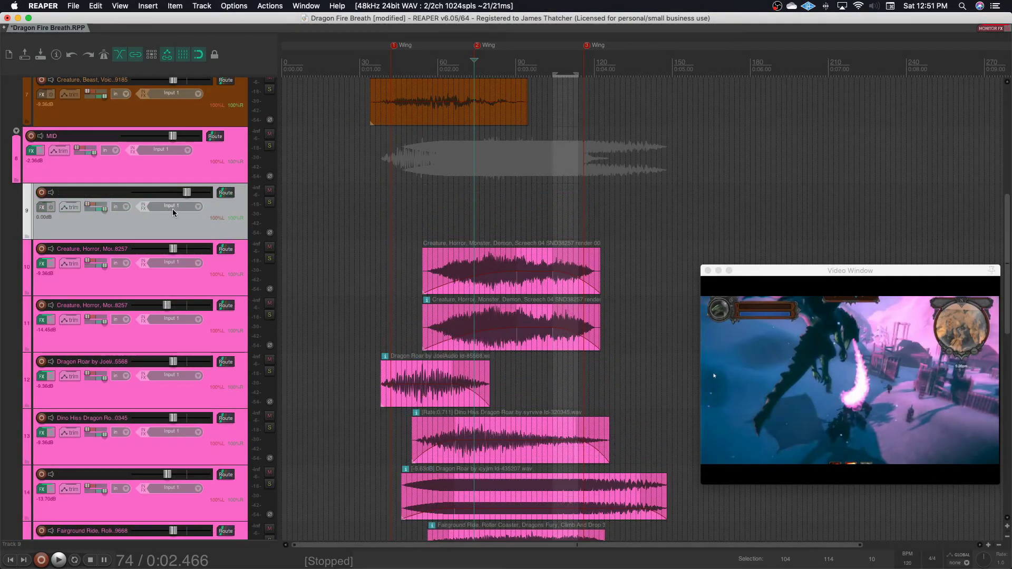
{"action": "key", "text": "shift+c"}
{"action": "left_click", "coordinate": [560, 232]}
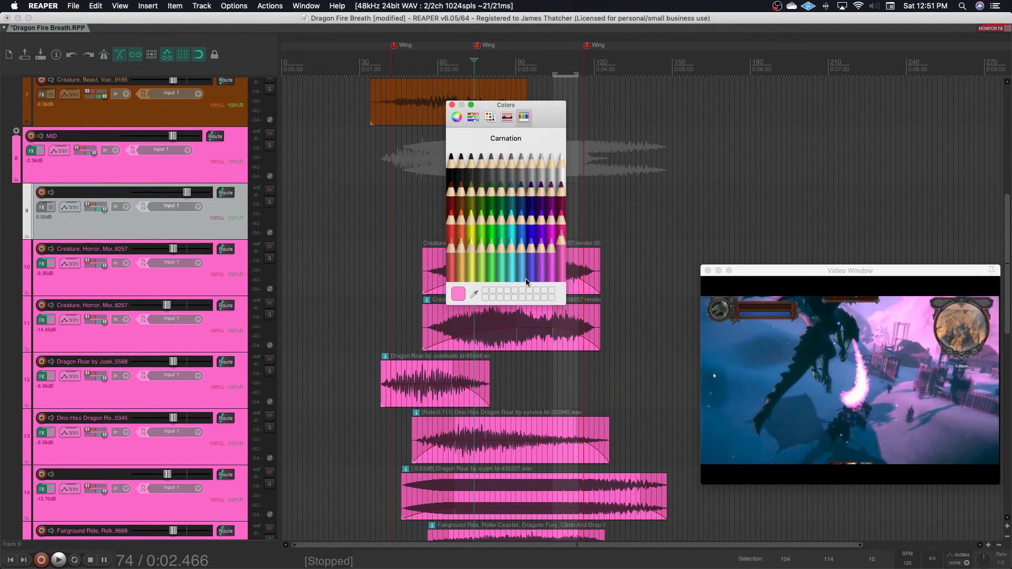
{"action": "left_click", "coordinate": [544, 285]}
- Place an about 1.46 s section of the Seagulls Close sound on the new track around the second Wing marker, and mute that track
{"action": "left_click", "coordinate": [795, 546]}
{"action": "left_click_drag", "start_coordinate": [549, 225], "coordinate": [873, 138]}
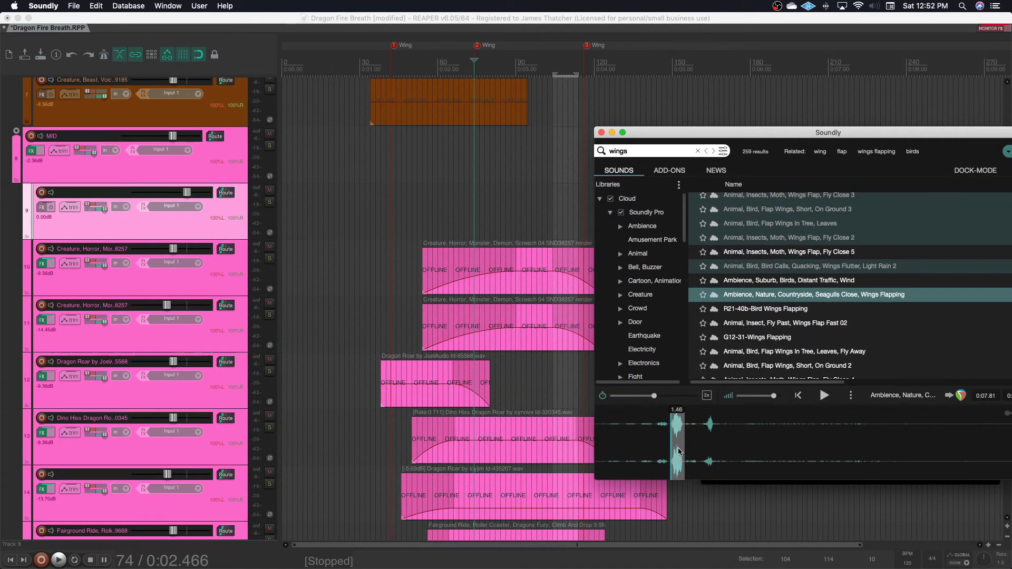
{"action": "left_click_drag", "start_coordinate": [679, 452], "coordinate": [448, 211]}
{"action": "left_click", "coordinate": [271, 195]}
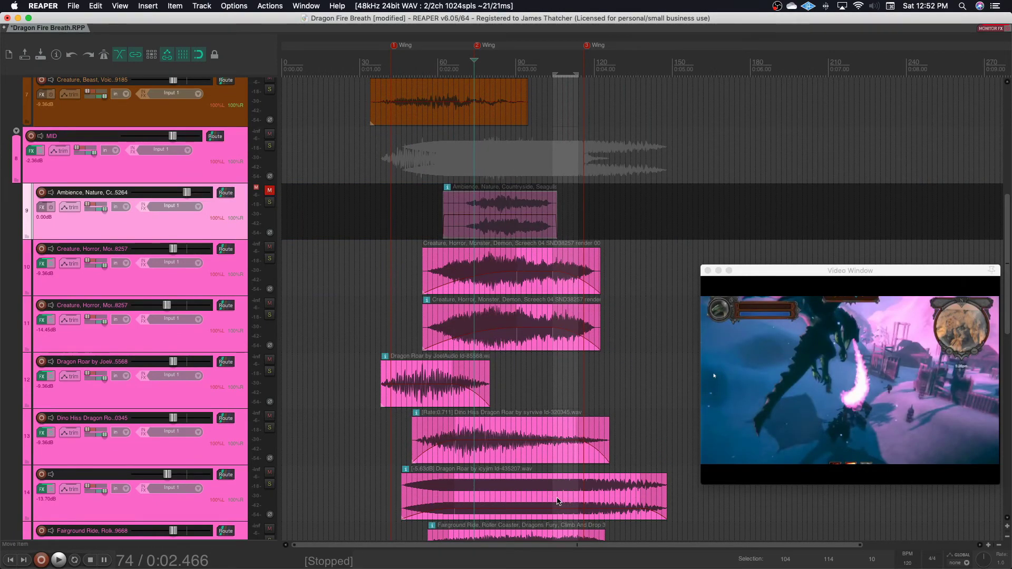
- Switch to Soundly and preview G12-31-Wings Flapping, G21-05-Wing Flutter and G12-03-Bats flying
{"action": "key", "text": "super+Tab"}
{"action": "left_click", "coordinate": [773, 396]}
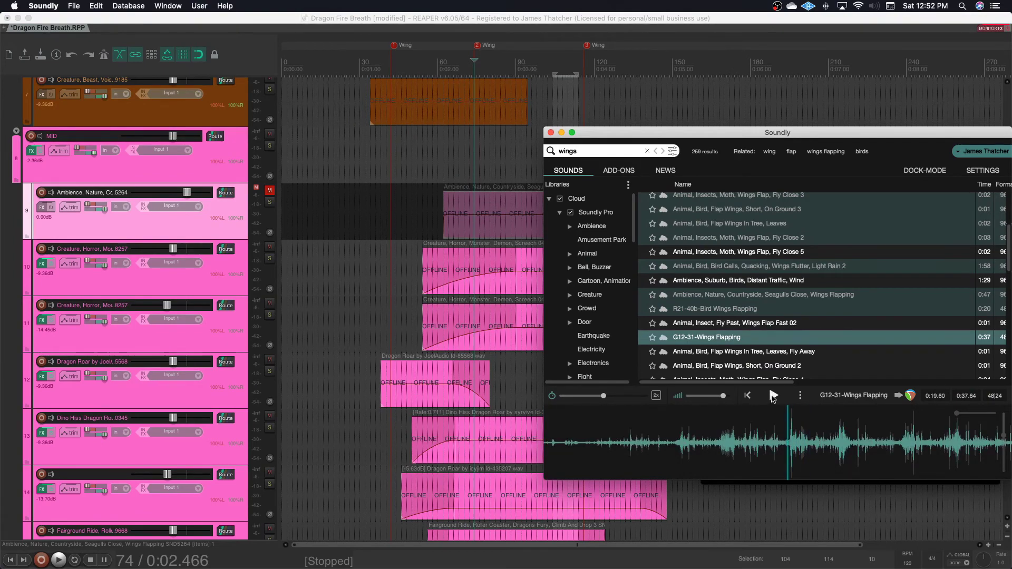
{"action": "scroll", "coordinate": [749, 358], "scroll_direction": "down", "scroll_amount": 3}
{"action": "scroll", "coordinate": [749, 358], "scroll_direction": "down", "scroll_amount": 4}
{"action": "left_click", "coordinate": [738, 325]}
{"action": "left_click", "coordinate": [647, 443]}
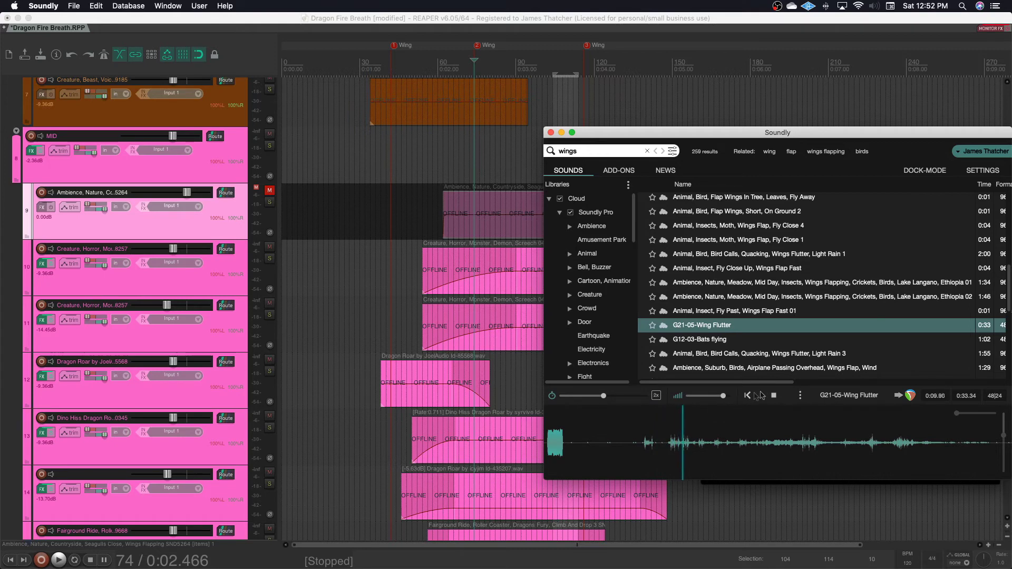
{"action": "left_click", "coordinate": [774, 395]}
{"action": "key", "text": "Down"}
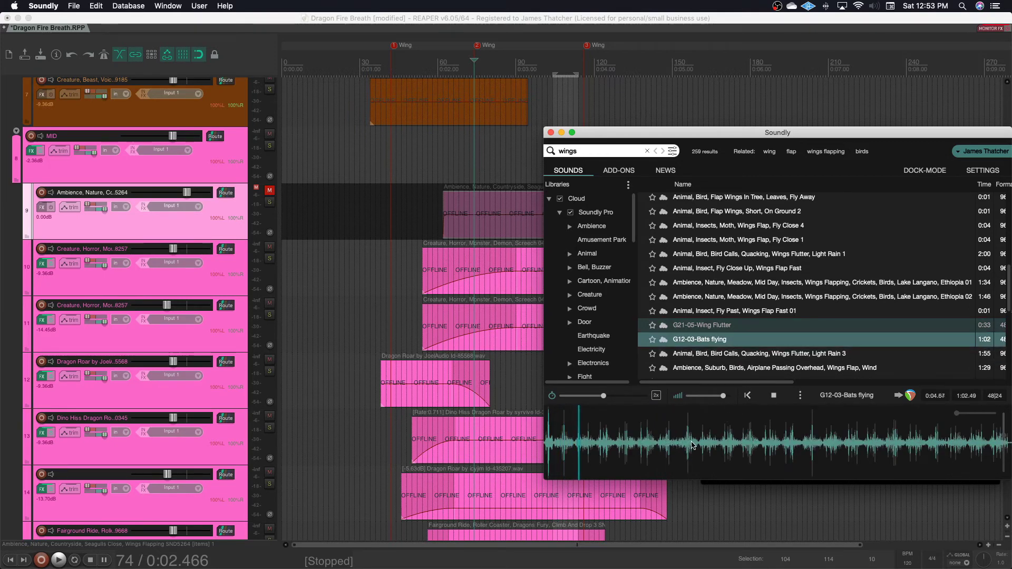
{"action": "left_click", "coordinate": [774, 396]}
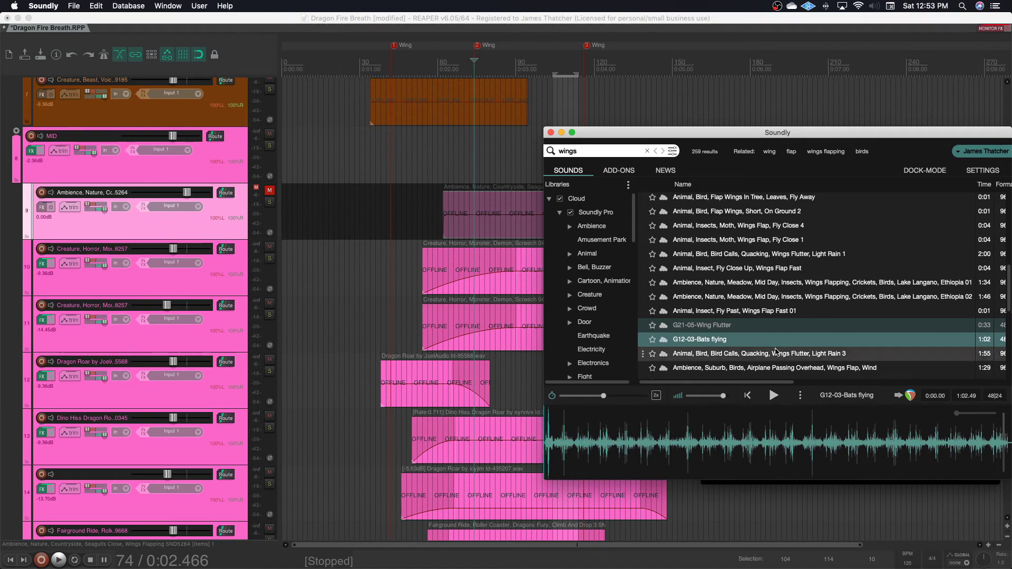
- Preview Wing Flaps Layered, Wingflap Fast, several parts of Bird Flapping Wings, and Bird Wings
{"action": "key", "text": "Down"}
{"action": "key", "text": "Down"}
{"action": "key", "text": "Down"}
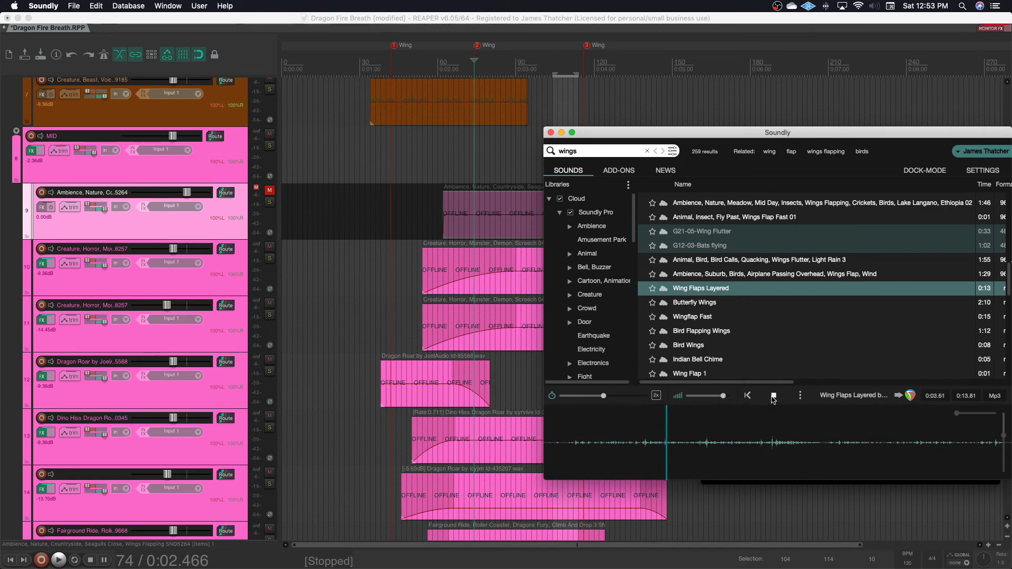
{"action": "key", "text": "Down"}
{"action": "key", "text": "Down"}
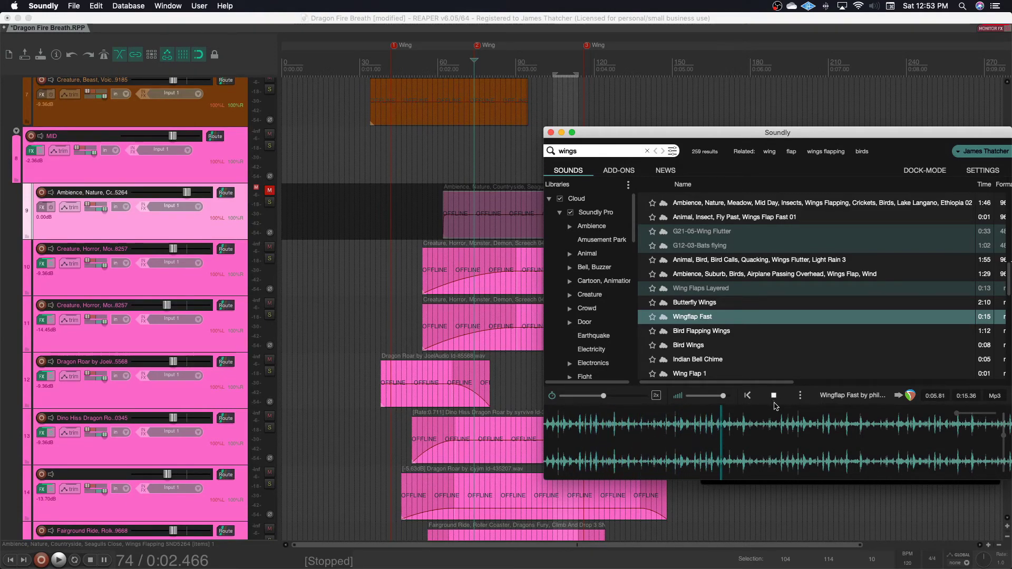
{"action": "key", "text": "Down"}
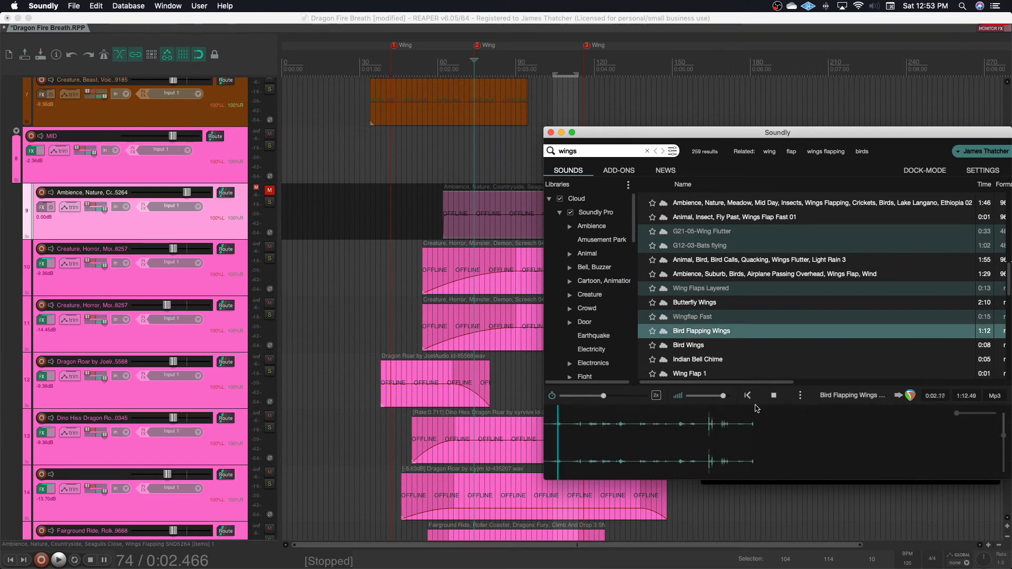
{"action": "left_click", "coordinate": [707, 429]}
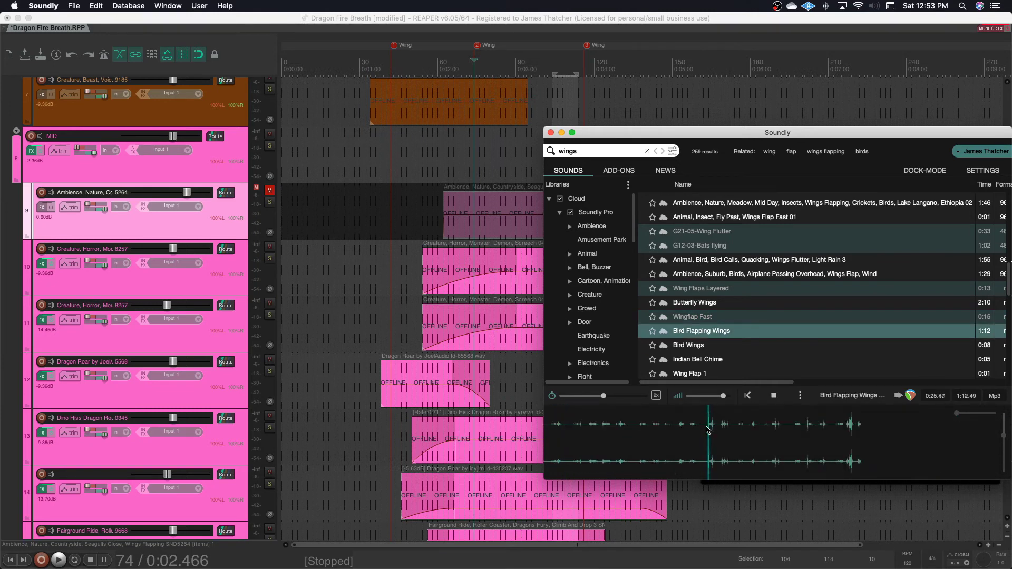
{"action": "left_click", "coordinate": [848, 432]}
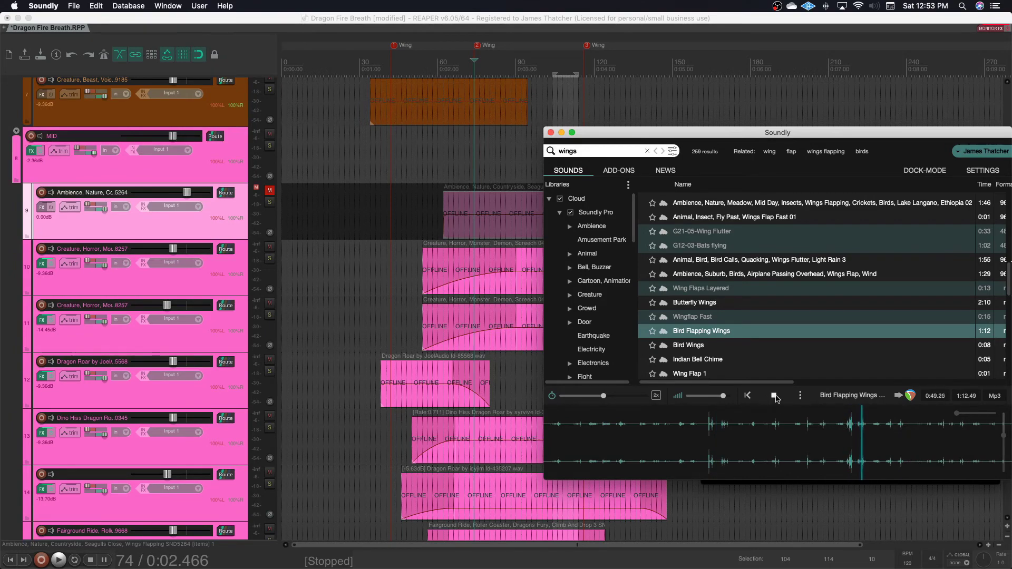
{"action": "key", "text": "Down"}
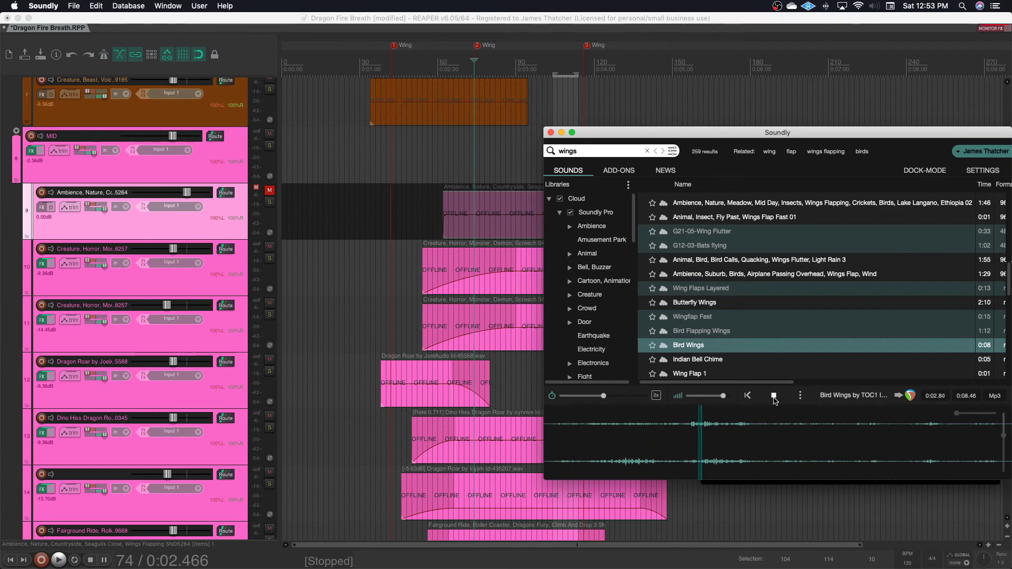
- Preview Wing Flap 1 and place its flap section at all three Wing markers on a new green track in the Wings group
{"action": "scroll", "coordinate": [687, 309], "scroll_direction": "down", "scroll_amount": 5}
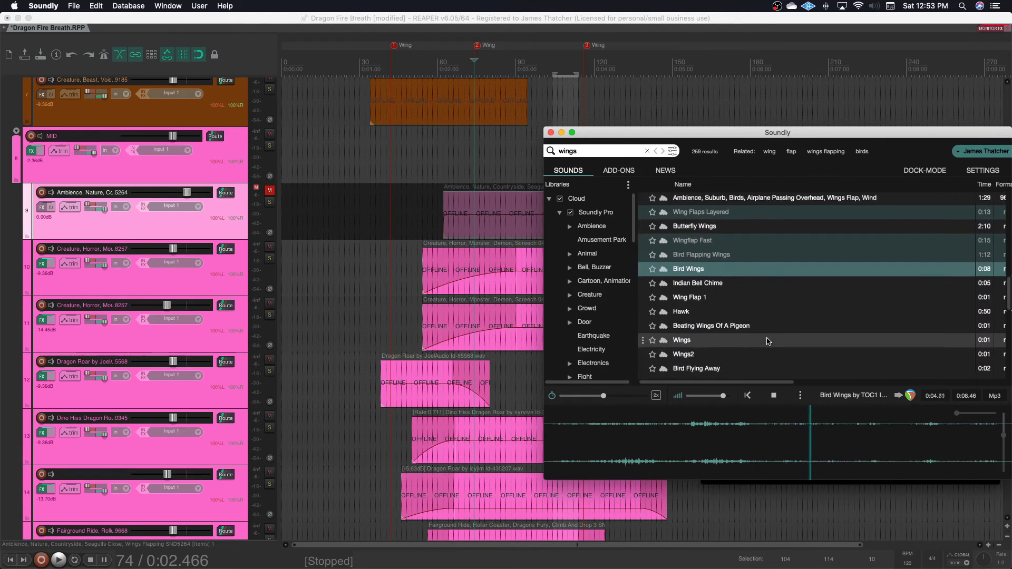
{"action": "left_click", "coordinate": [687, 298]}
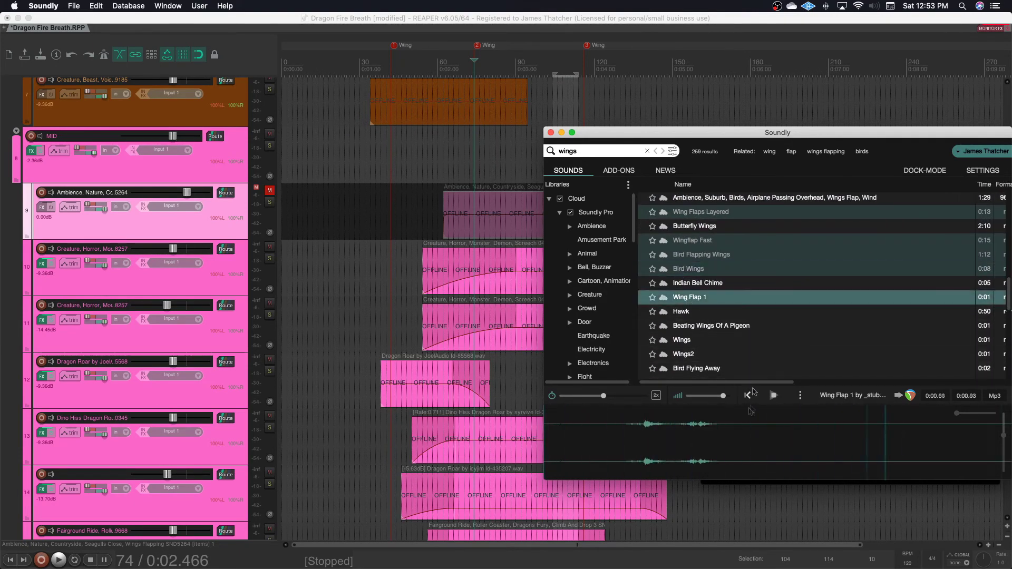
{"action": "scroll", "coordinate": [435, 430], "scroll_direction": "down", "scroll_amount": 10}
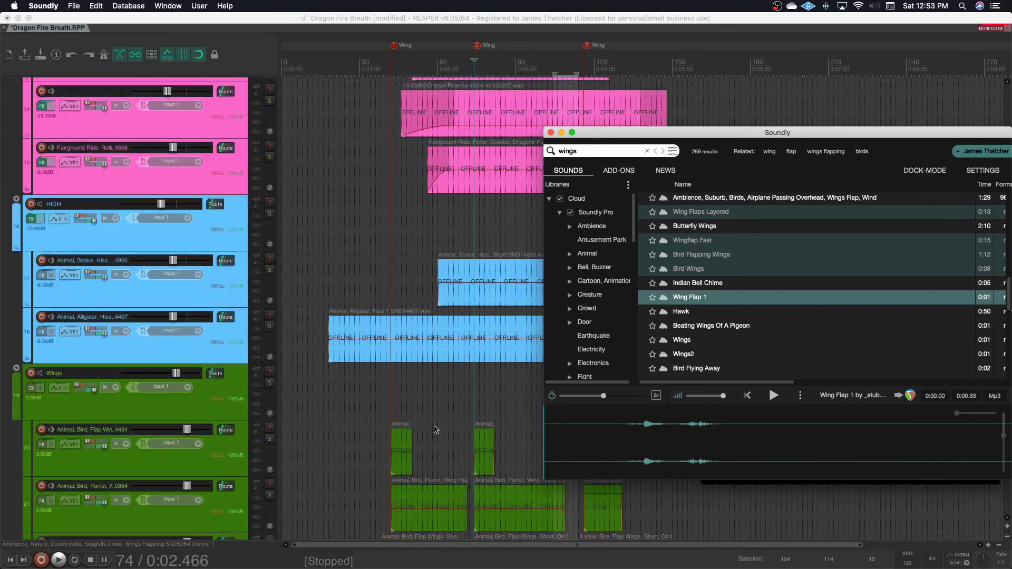
{"action": "scroll", "coordinate": [436, 430], "scroll_direction": "down", "scroll_amount": 5}
{"action": "mouse_move", "coordinate": [613, 458]}
{"action": "left_mouse_down"}
{"action": "mouse_move", "coordinate": [680, 458]}
{"action": "mouse_move", "coordinate": [411, 534]}
{"action": "mouse_move", "coordinate": [393, 530]}
{"action": "left_mouse_up"}
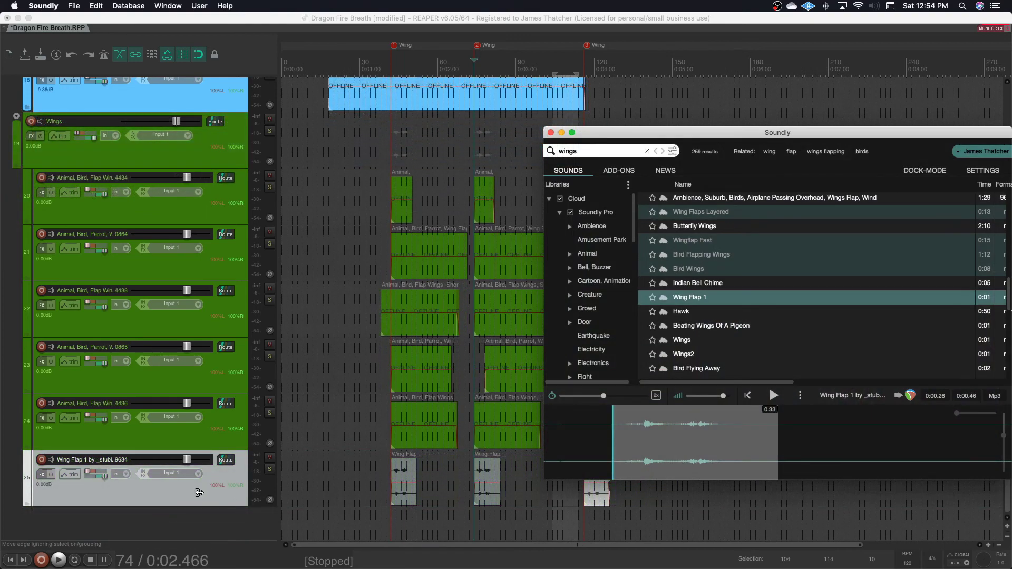
{"action": "left_click", "coordinate": [199, 493]}
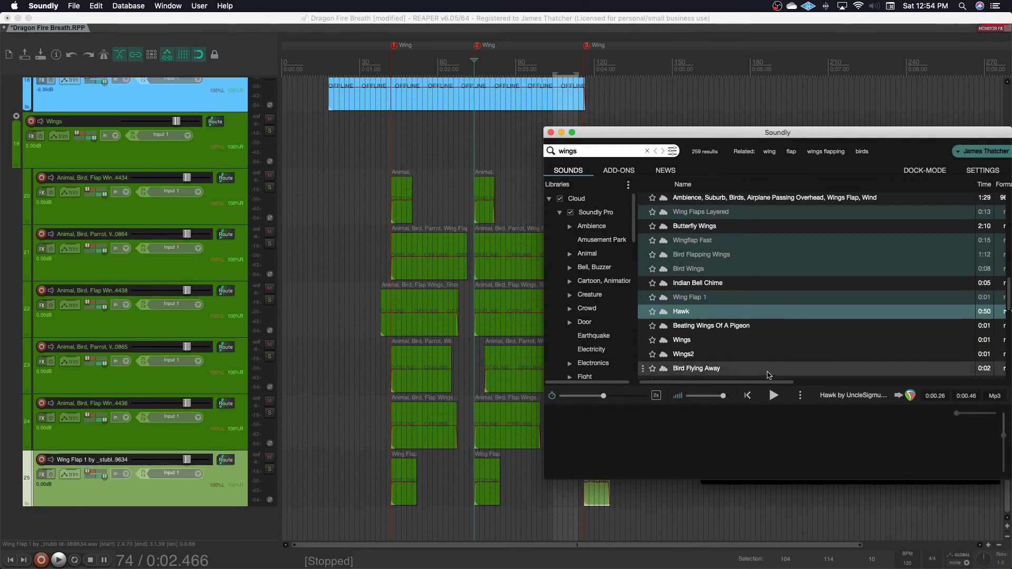
- Preview the individual flaps at several points in the Hawk recording
{"action": "left_click", "coordinate": [777, 399]}
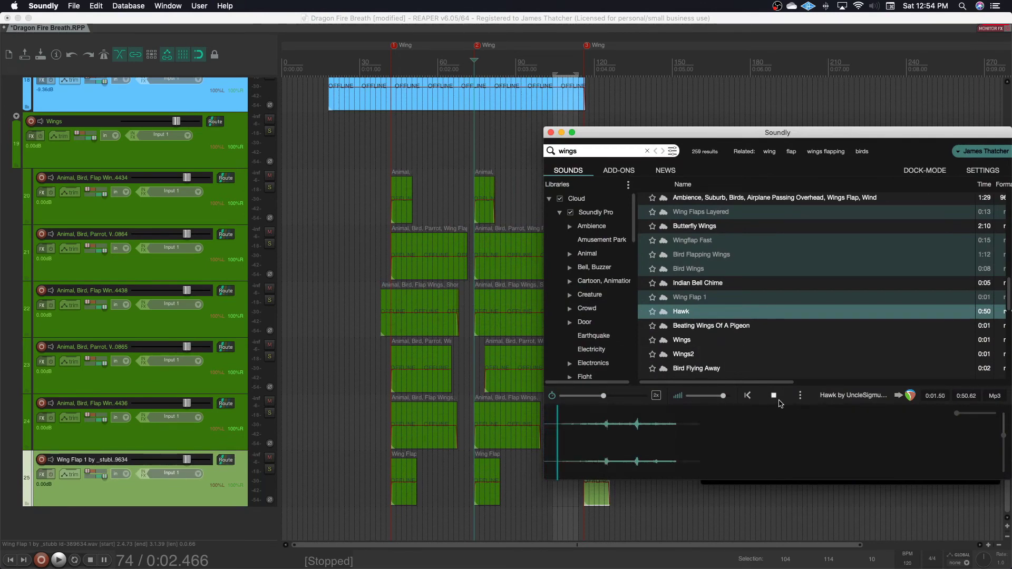
{"action": "left_click", "coordinate": [603, 428]}
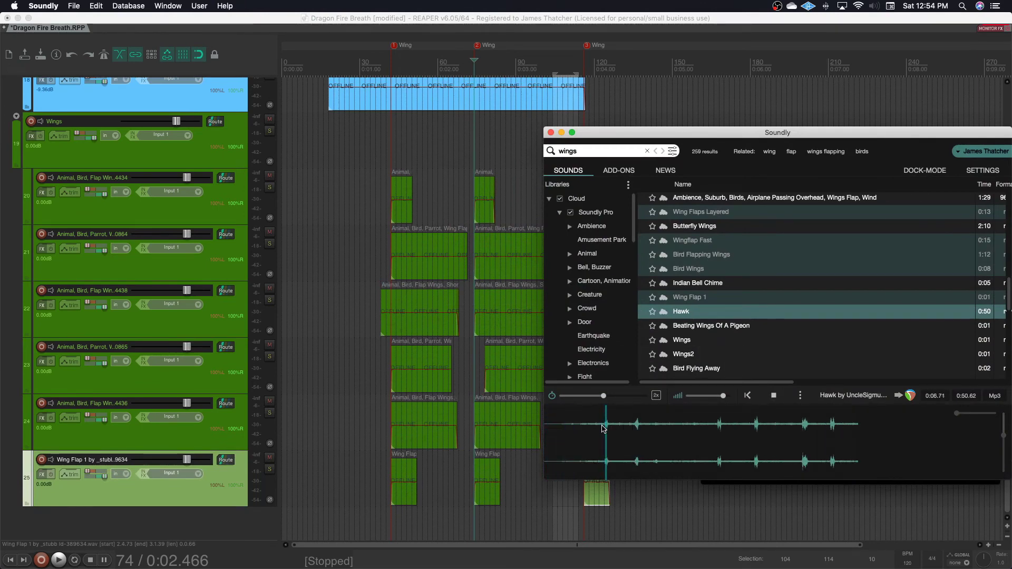
{"action": "left_click", "coordinate": [633, 428]}
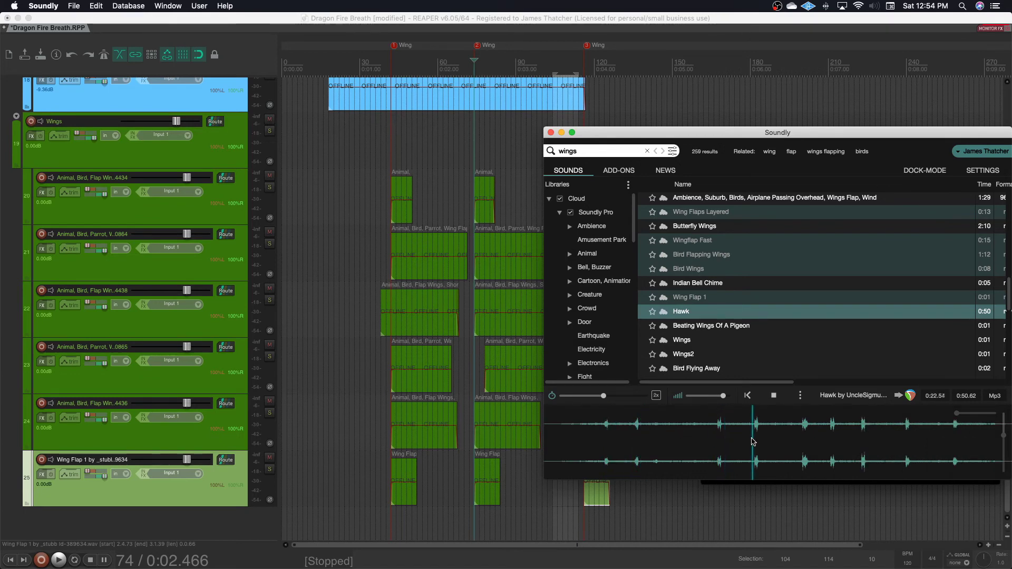
{"action": "left_click", "coordinate": [775, 397]}
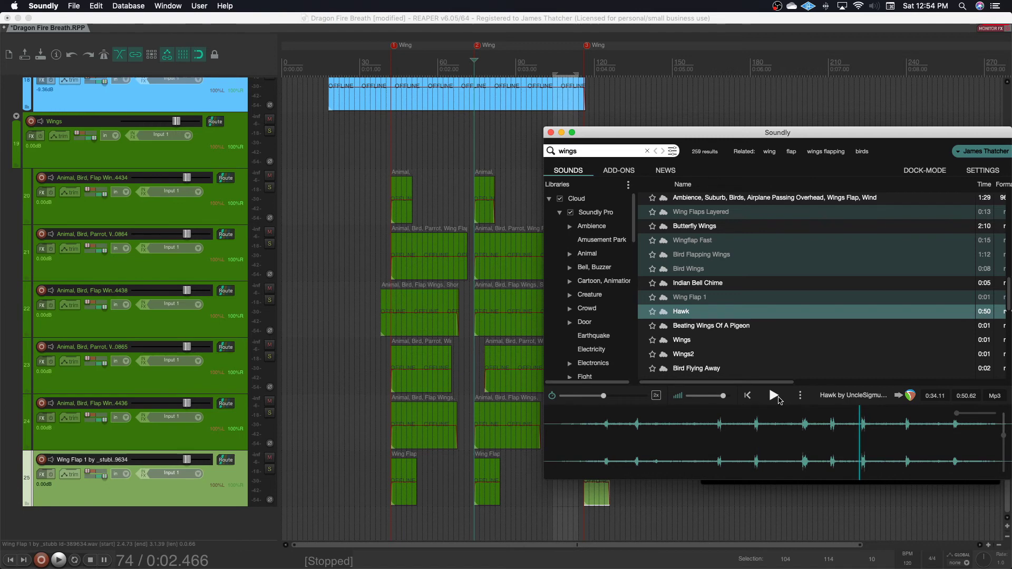
- Preview Beating Wings Of A Pigeon, Wings, Wings2 and Bird Flying Away from the wings search results
{"action": "left_click", "coordinate": [718, 330]}
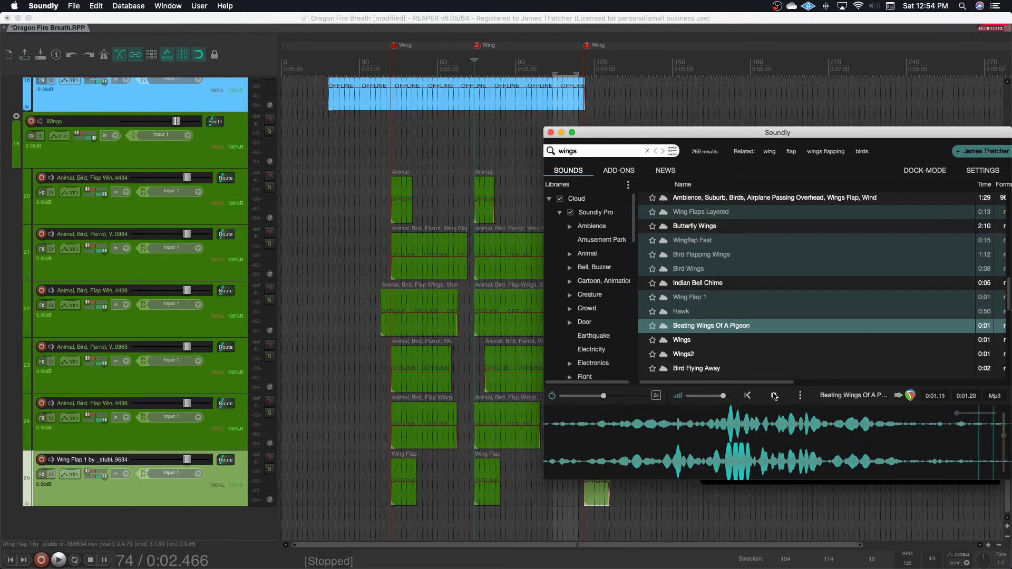
{"action": "left_click", "coordinate": [687, 352]}
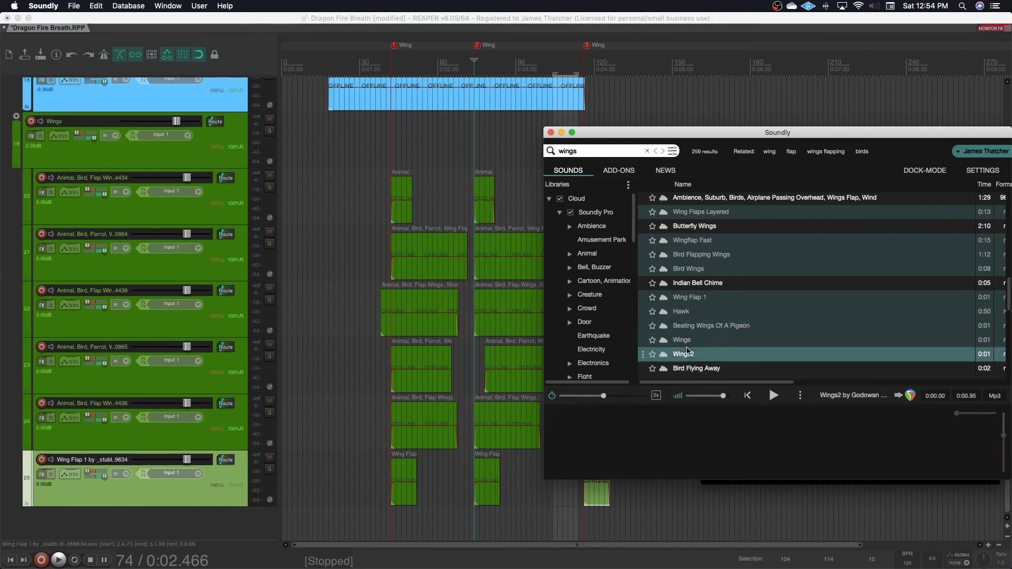
{"action": "key", "text": "Down"}
{"action": "left_click", "coordinate": [692, 356]}
{"action": "left_click", "coordinate": [773, 395]}
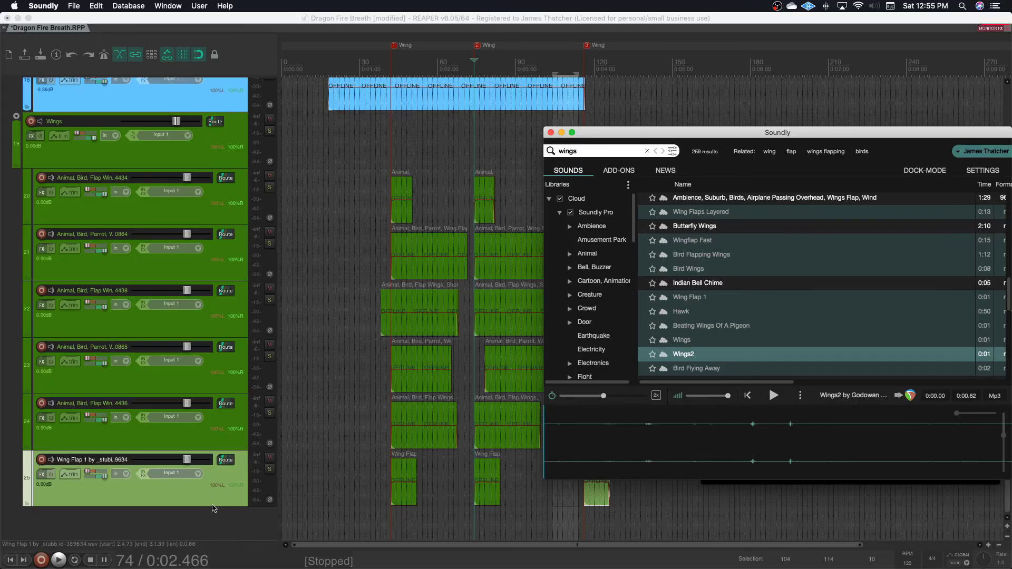
- Add a new track below Wing Flap 1 and place Wings2 at all three Wing markers
{"action": "double_click", "coordinate": [212, 508]}
{"action": "key", "text": "ctrl+Up"}
{"action": "left_click", "coordinate": [865, 295]}
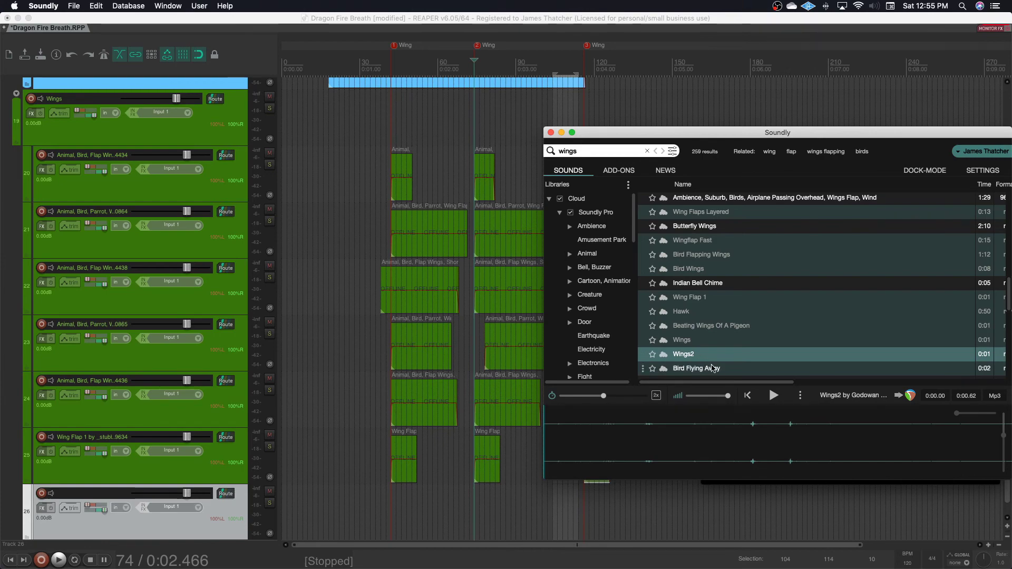
{"action": "key", "text": "super+Return"}
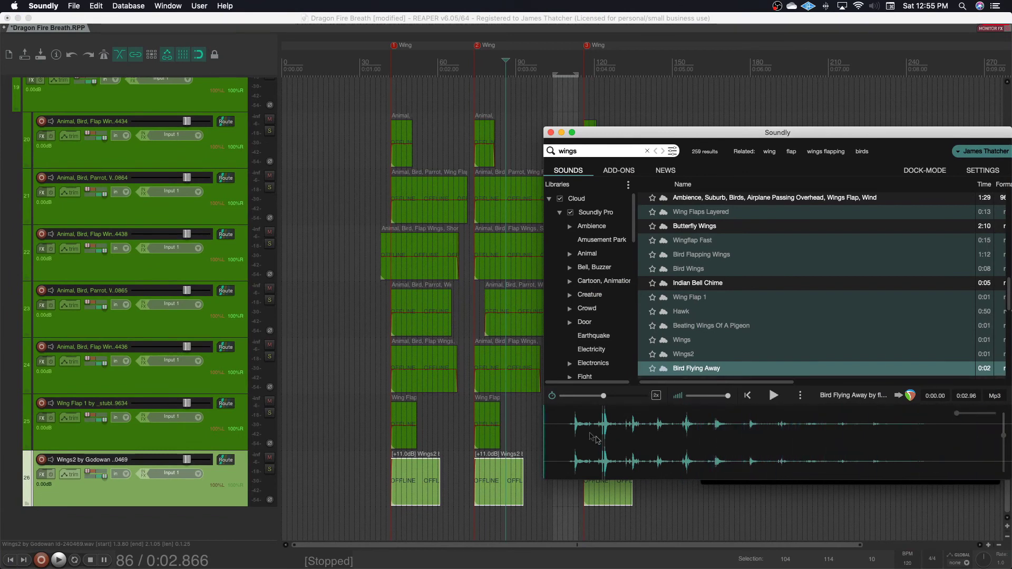
- Place short flap sections of Bird Flying Away at the three Wing markers on a new track
{"action": "left_click_drag", "start_coordinate": [598, 425], "coordinate": [618, 425]}
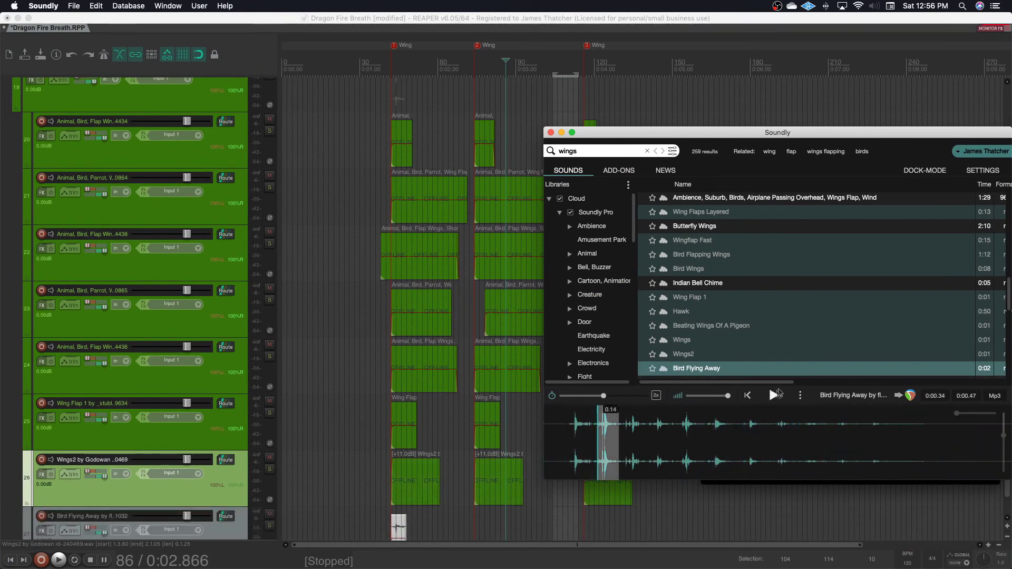
{"action": "left_click", "coordinate": [773, 396]}
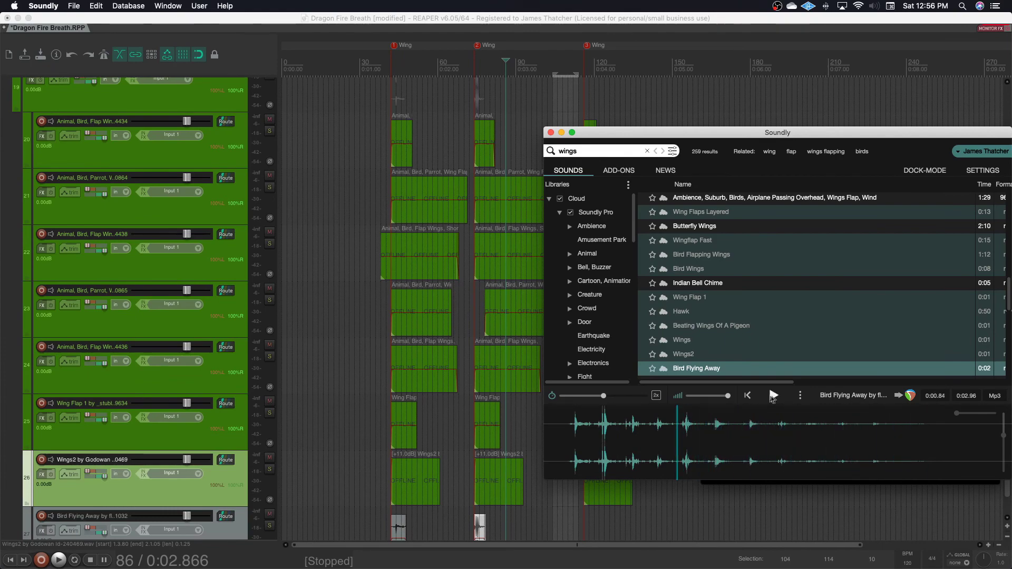
{"action": "left_click", "coordinate": [771, 397]}
- Preview Wings Flapping and place its first flap at Wing marker 1 and its second flap at marker 2 on a new track
{"action": "key", "text": "Down"}
{"action": "key", "text": "Down"}
{"action": "key", "text": "Down"}
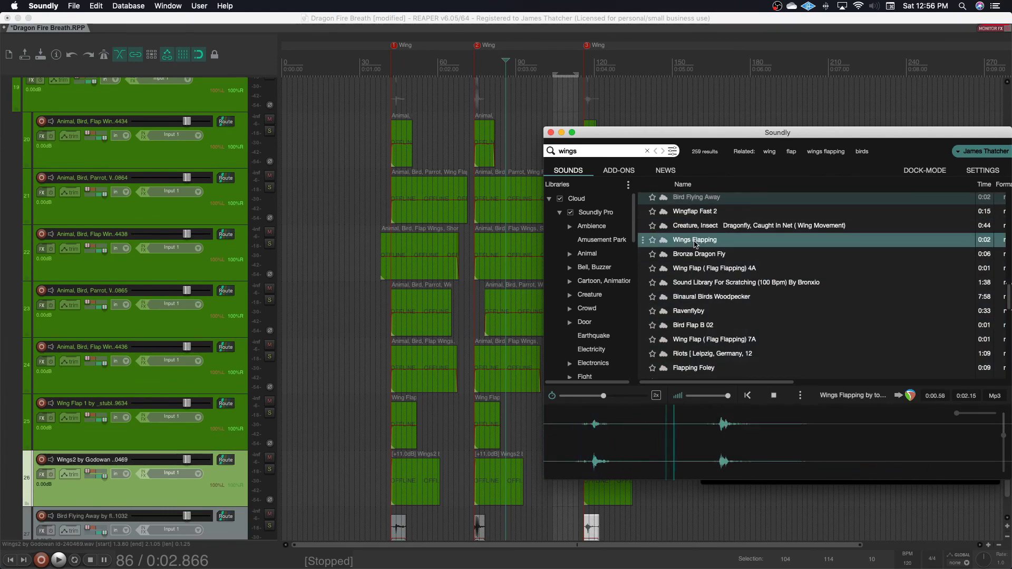
{"action": "scroll", "coordinate": [443, 422], "scroll_direction": "down", "scroll_amount": 2}
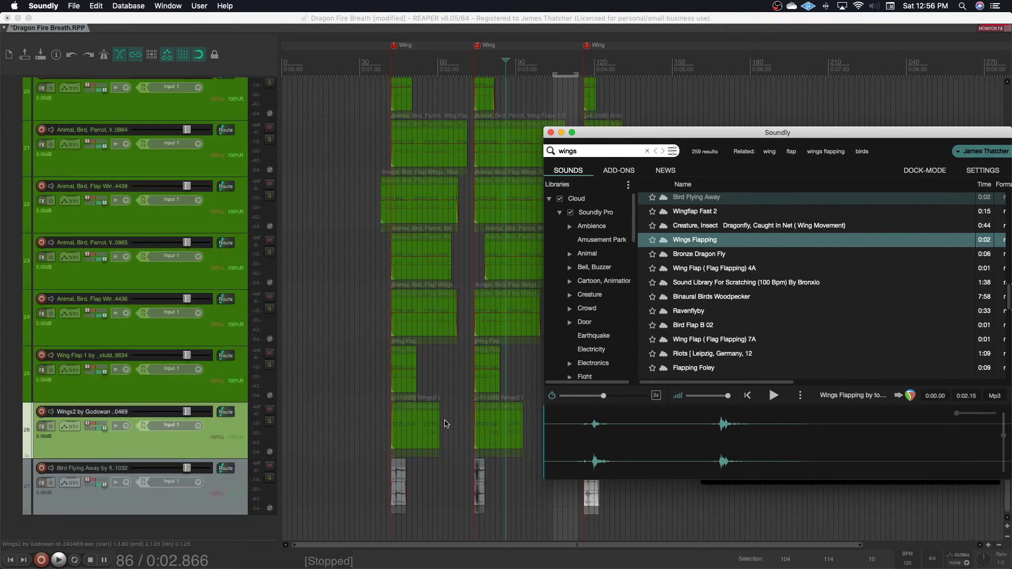
{"action": "left_click_drag", "start_coordinate": [609, 430], "coordinate": [392, 523]}
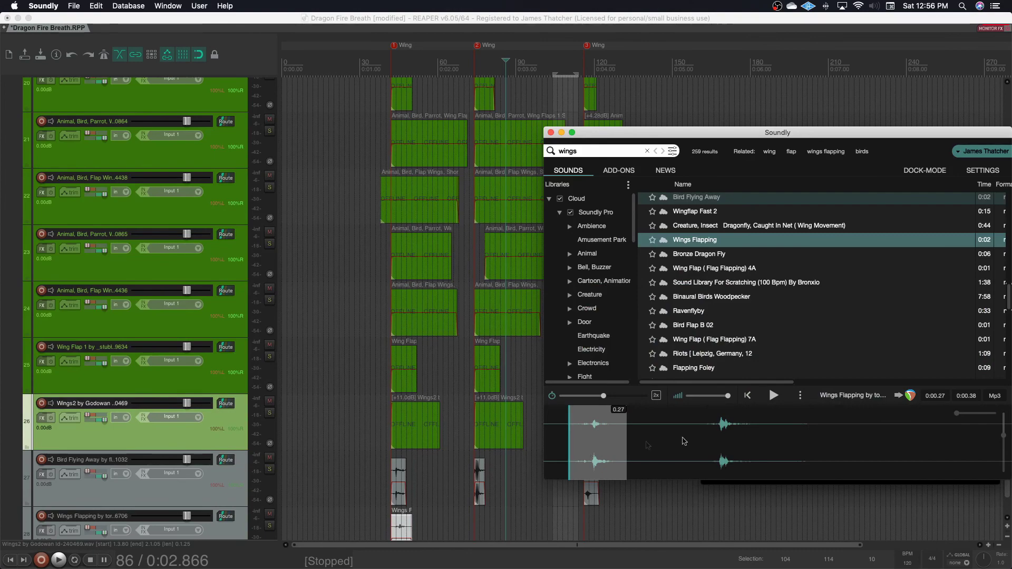
{"action": "left_click_drag", "start_coordinate": [713, 435], "coordinate": [856, 438]}
{"action": "left_click_drag", "start_coordinate": [780, 437], "coordinate": [477, 525]}
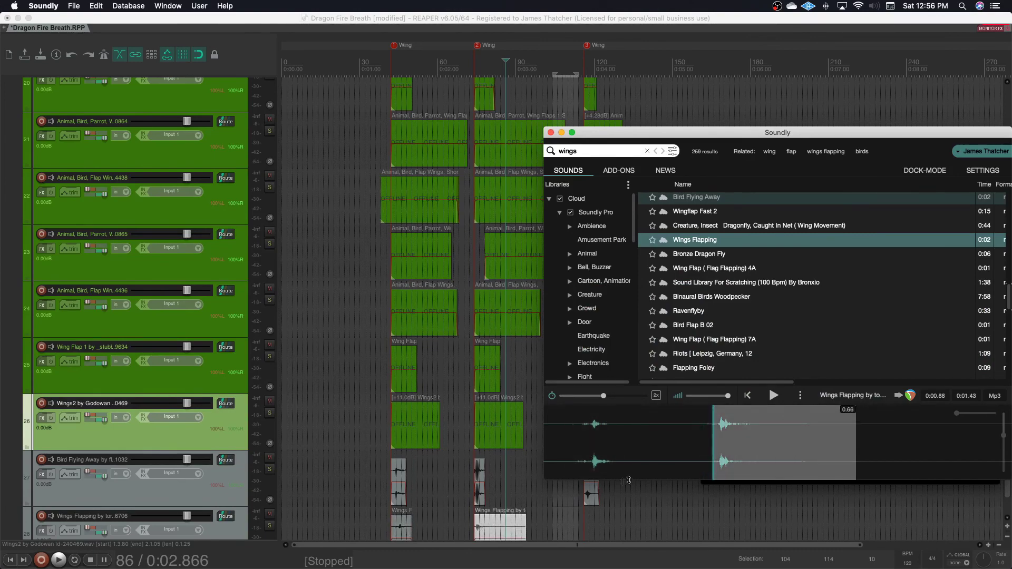
- Copy the second Wings Flapping item to Wing marker 3 on the same track
{"action": "left_click", "coordinate": [562, 514]}
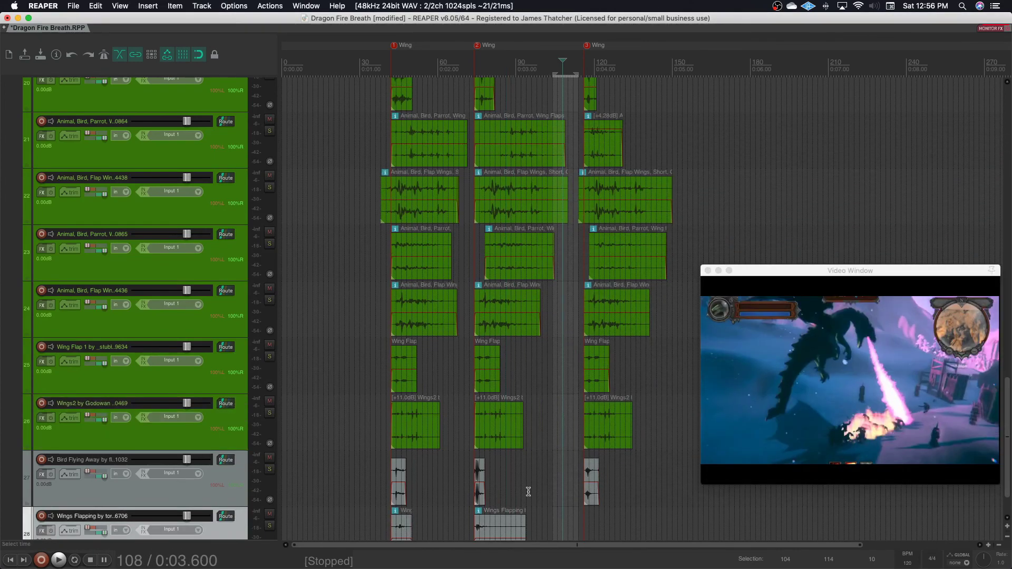
{"action": "scroll", "coordinate": [528, 492], "scroll_direction": "down", "scroll_amount": 1}
{"action": "left_click_drag", "start_coordinate": [504, 493], "coordinate": [611, 496]}
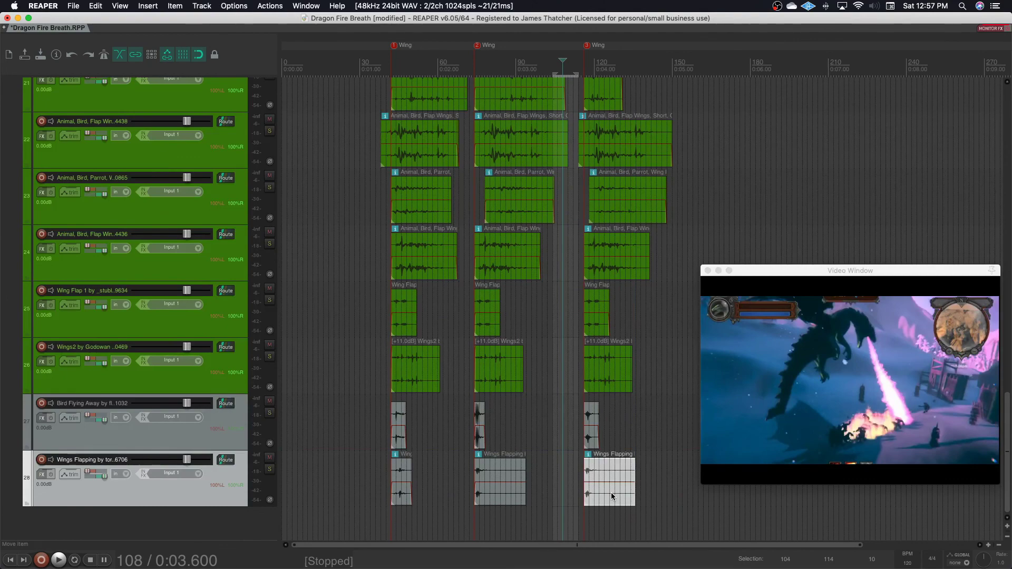
- Switch to Soundly and place Wing Flap ( Flag Flapping) 4A at Wing marker 1 and Bird Flap B 02 at marker 2 on new tracks
{"action": "key", "text": "super+Tab"}
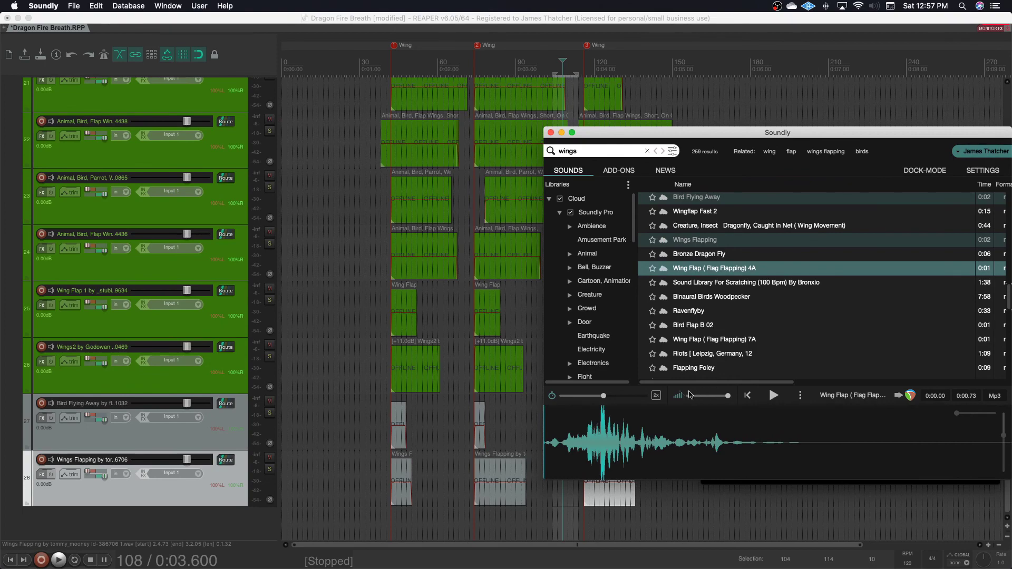
{"action": "left_click", "coordinate": [389, 477]}
{"action": "key", "text": "super+t"}
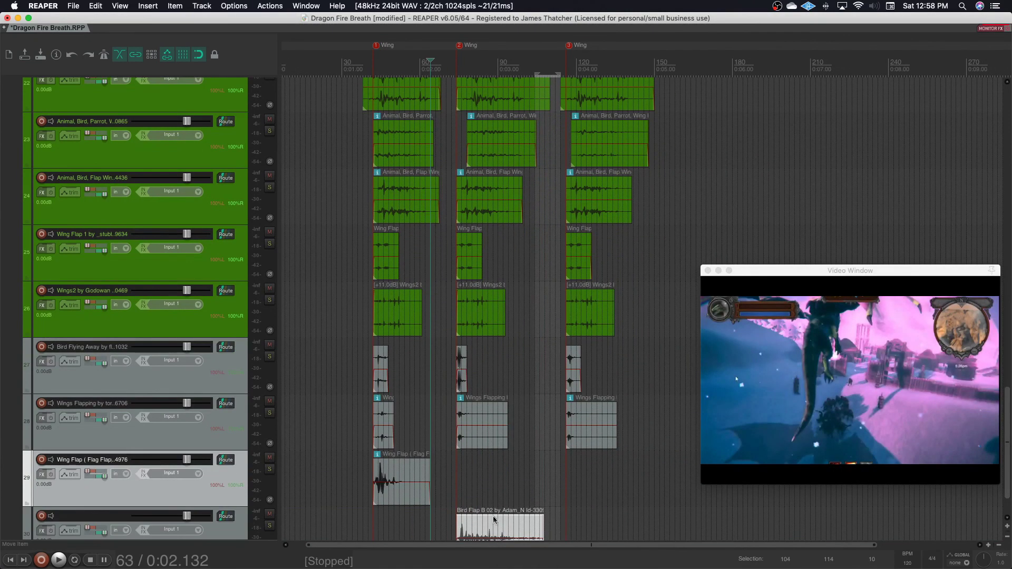
- Return to Soundly and place Wing Flap ( Flag Flapping) 7A at Wing marker 3 and 3A at marker 2 on new tracks
{"action": "left_click", "coordinate": [798, 545]}
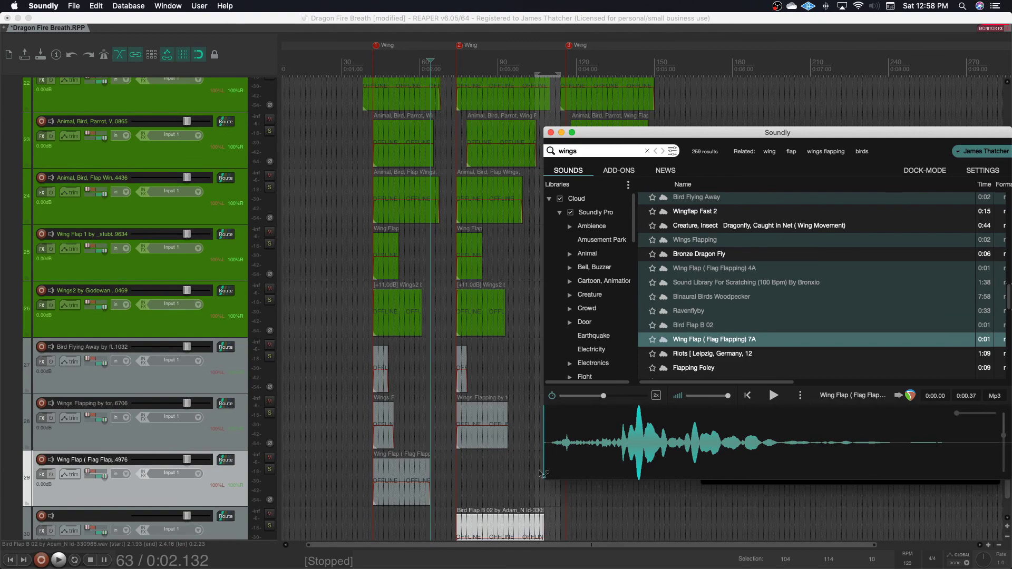
{"action": "left_click", "coordinate": [911, 397]}
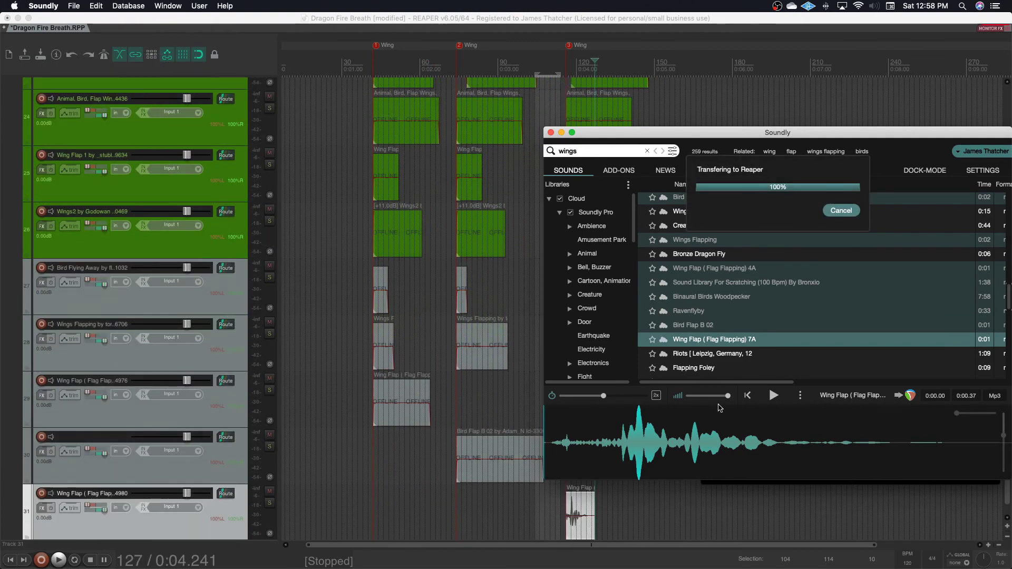
{"action": "key", "text": "Down"}
{"action": "key", "text": "Down"}
{"action": "key", "text": "Down"}
{"action": "left_click", "coordinate": [773, 395]}
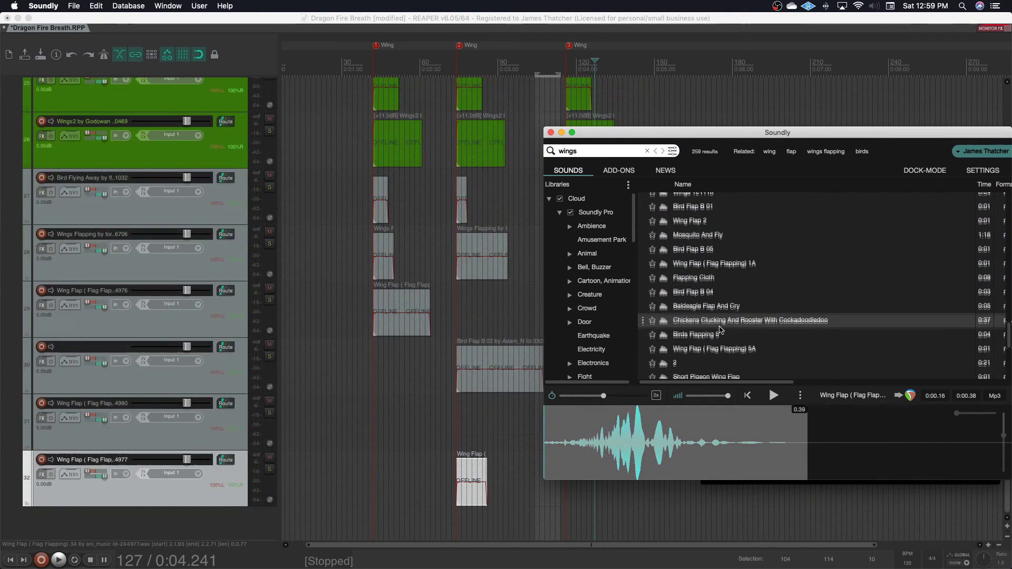
- Browse further wings results, preview 6 Wing Effect and Bird Flap B 03, and place Bird Flap B 03 at Wing marker 3 on a new track
{"action": "scroll", "coordinate": [720, 330], "scroll_direction": "down", "scroll_amount": 15}
{"action": "scroll", "coordinate": [721, 329], "scroll_direction": "down", "scroll_amount": 15}
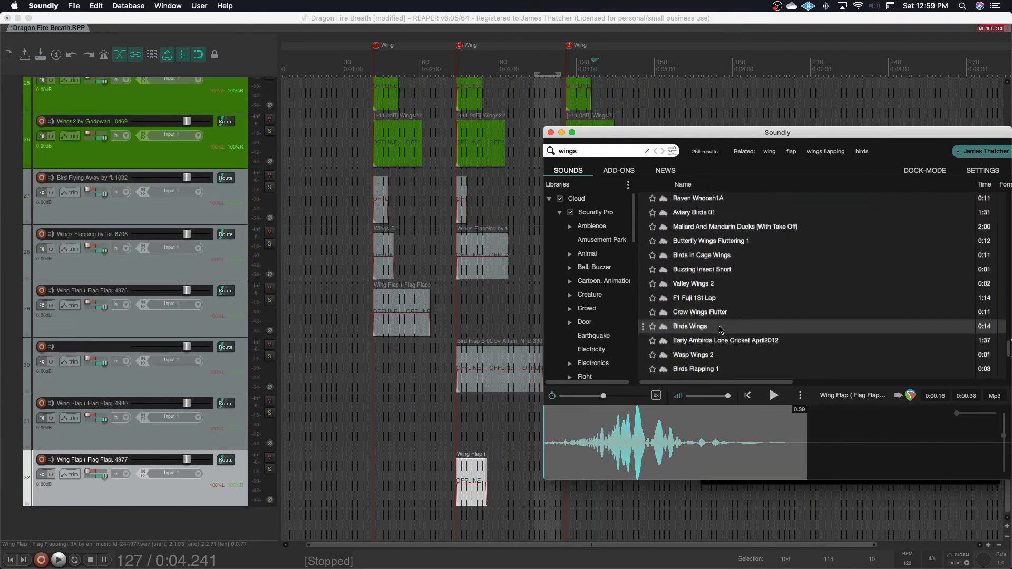
{"action": "scroll", "coordinate": [720, 329], "scroll_direction": "down", "scroll_amount": 5}
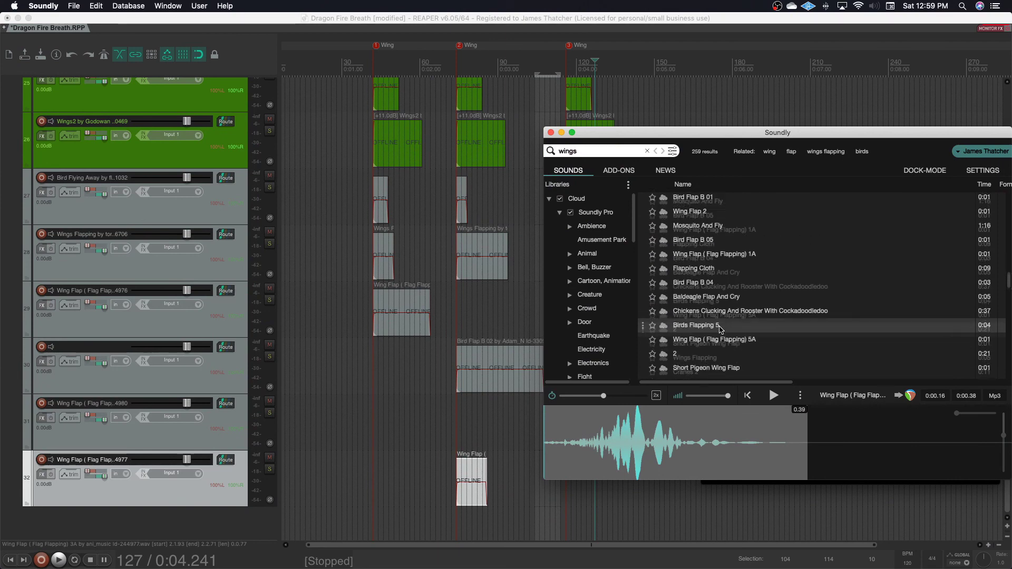
{"action": "left_click", "coordinate": [701, 279]}
{"action": "left_click", "coordinate": [702, 293]}
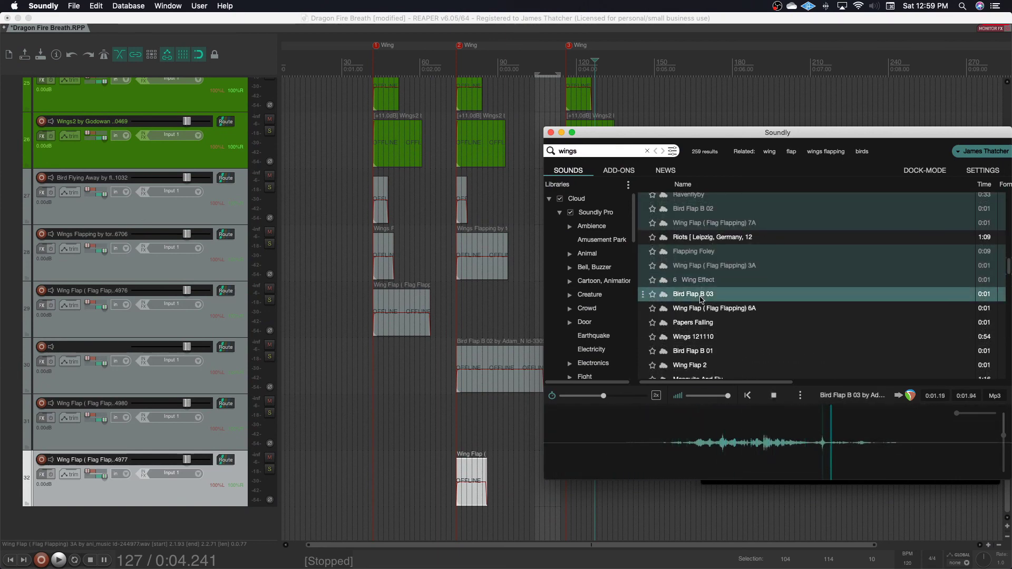
{"action": "left_click_drag", "start_coordinate": [768, 447], "coordinate": [575, 524]}
- Preview the sounds listed after Bird Flap B 03, including Wing Flap ( Flag Flapping) 6A, Papers Falling, Wings 121110, Bird Flap B 01, Wing Flap 2 and Bird Flap B 05
{"action": "key", "text": "Down"}
{"action": "key", "text": "Down"}
{"action": "key", "text": "Down"}
{"action": "key", "text": "Down"}
{"action": "key", "text": "Down"}
{"action": "key", "text": "Down"}
{"action": "key", "text": "Down"}
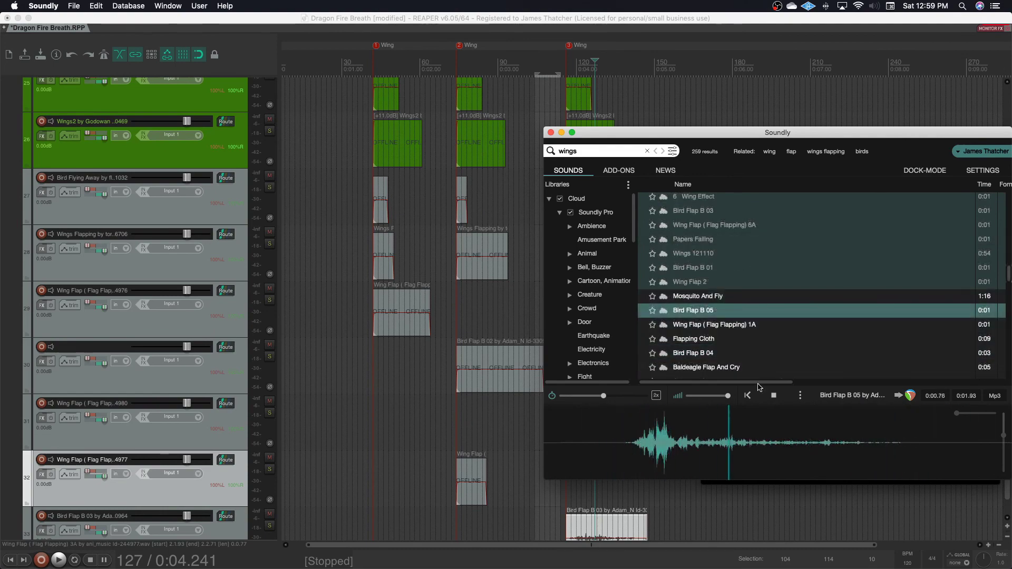
{"action": "key", "text": "Down"}
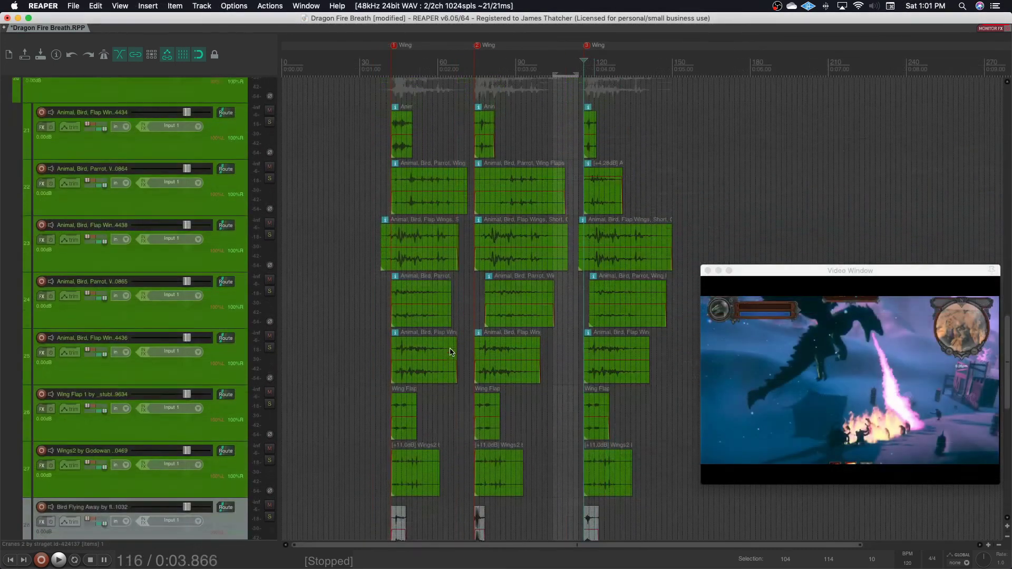
{"action": "scroll", "coordinate": [452, 352], "scroll_direction": "up", "scroll_amount": 3}
{"action": "scroll", "coordinate": [452, 352], "scroll_direction": "down", "scroll_amount": 1}
{"action": "scroll", "coordinate": [451, 353], "scroll_direction": "down", "scroll_amount": 3}
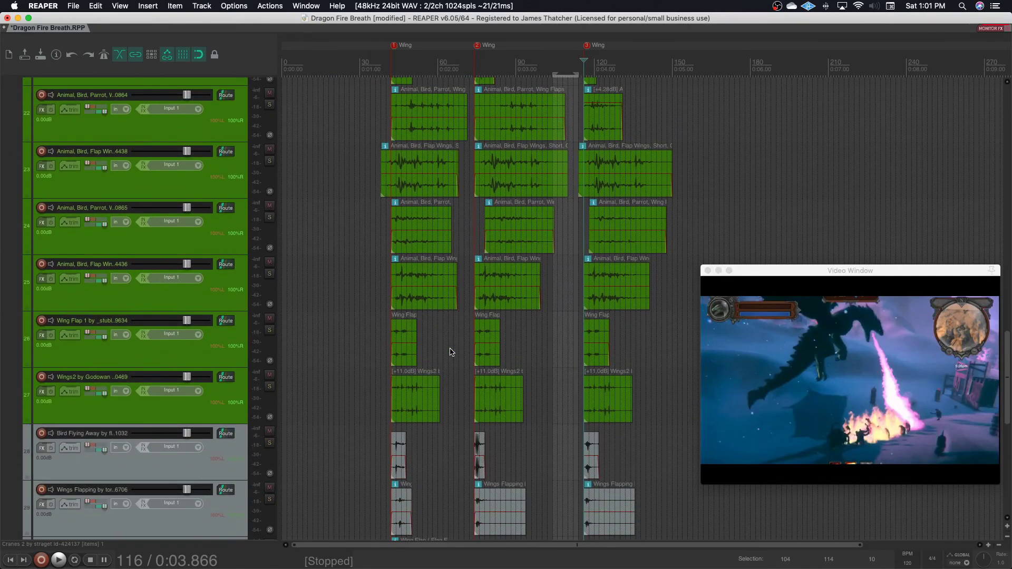